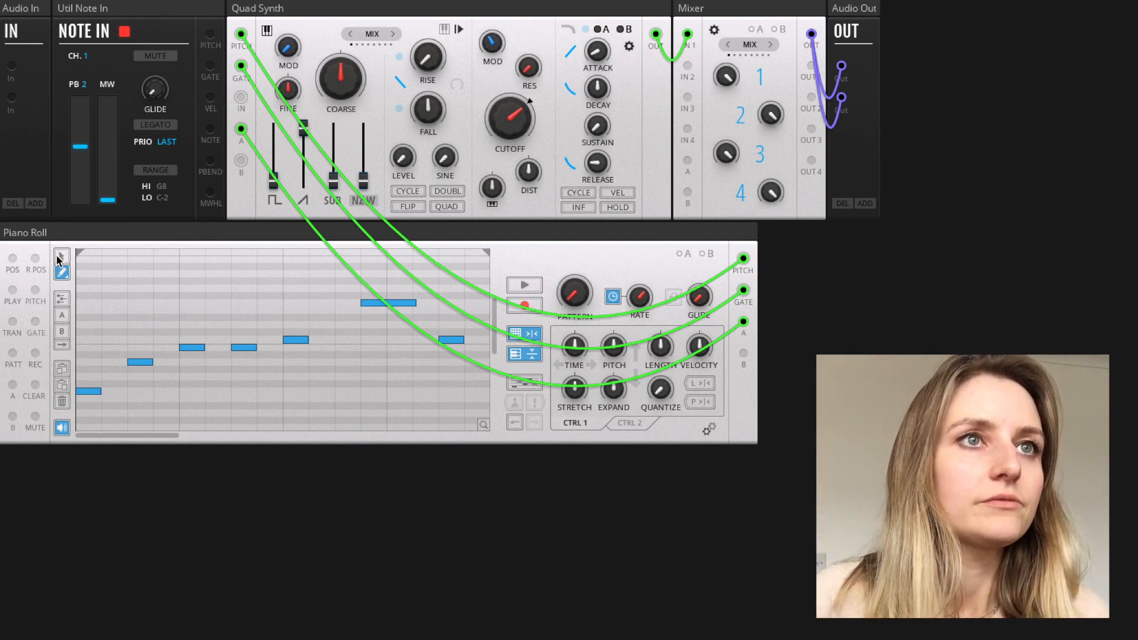
Step: Rearrange the four middle notes of the piano roll as a selected group and delete the unwanted notes among them
{"action": "left_click", "coordinate": [63, 257]}
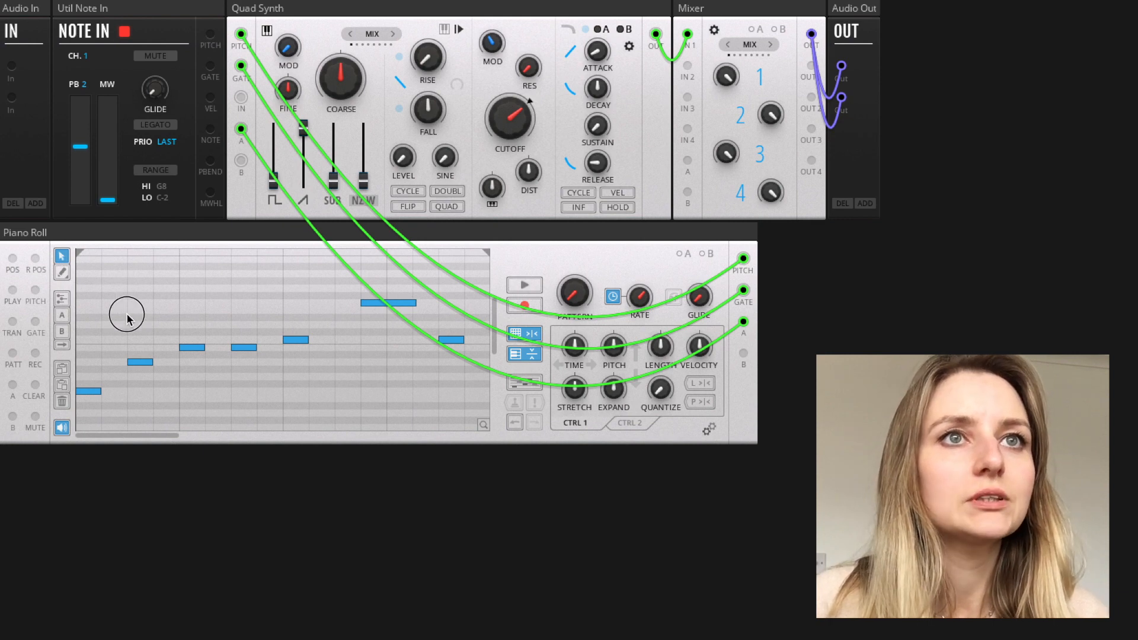
{"action": "left_click_drag", "start_coordinate": [126, 318], "coordinate": [313, 403]}
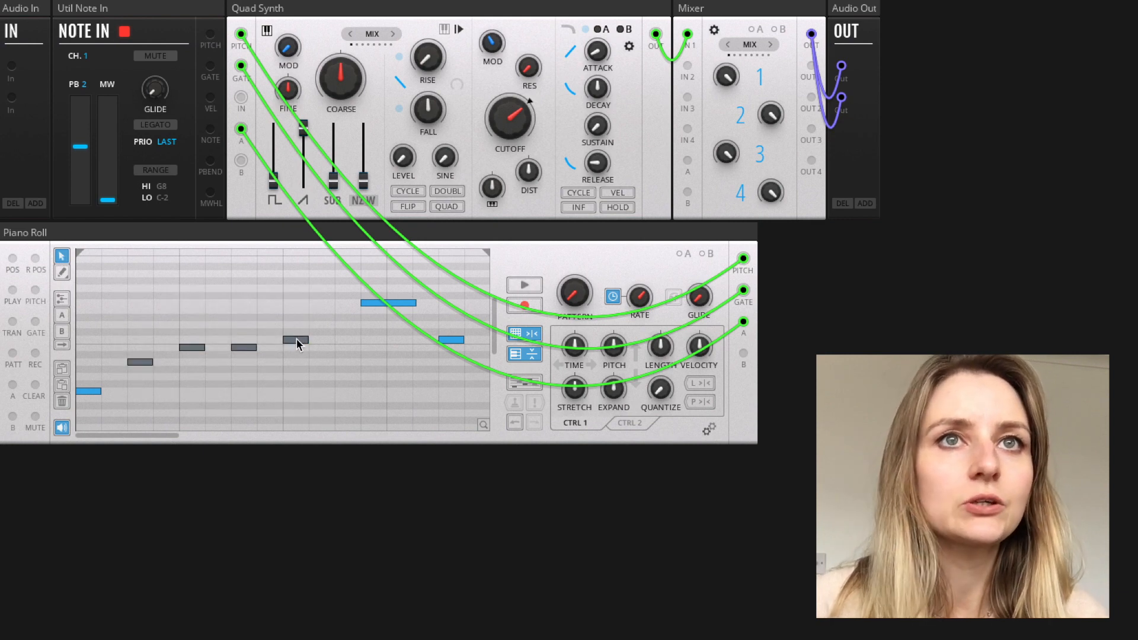
{"action": "mouse_move", "coordinate": [295, 339]}
{"action": "left_mouse_down"}
{"action": "mouse_move", "coordinate": [314, 311]}
{"action": "mouse_move", "coordinate": [344, 311]}
{"action": "mouse_move", "coordinate": [276, 350]}
{"action": "left_mouse_up"}
{"action": "left_click", "coordinate": [279, 319]}
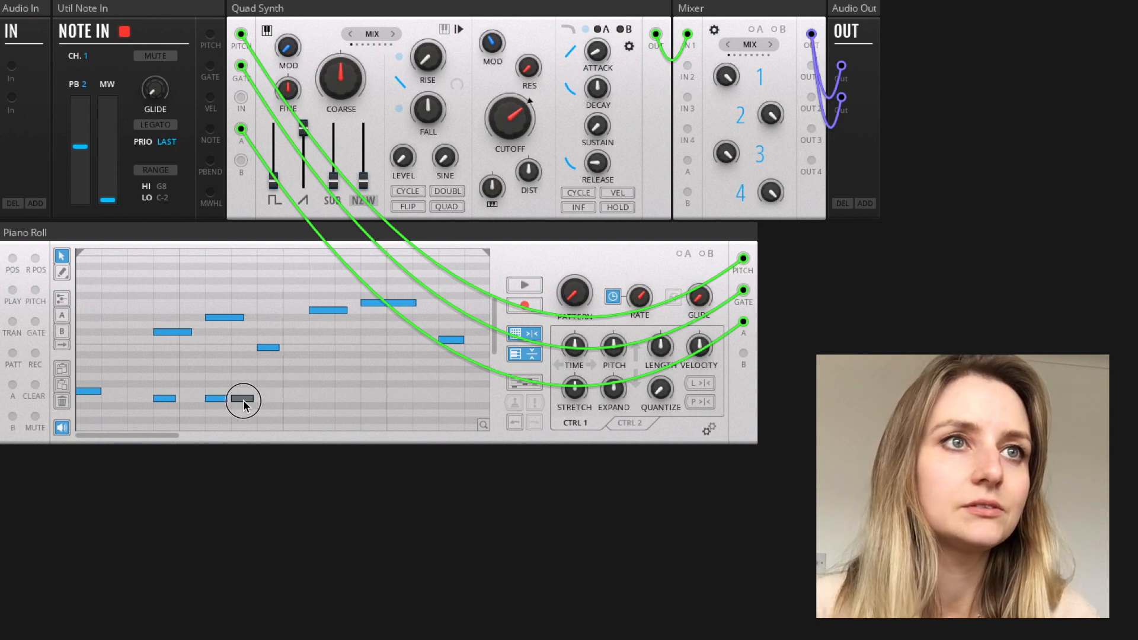
{"action": "left_click", "coordinate": [270, 349]}
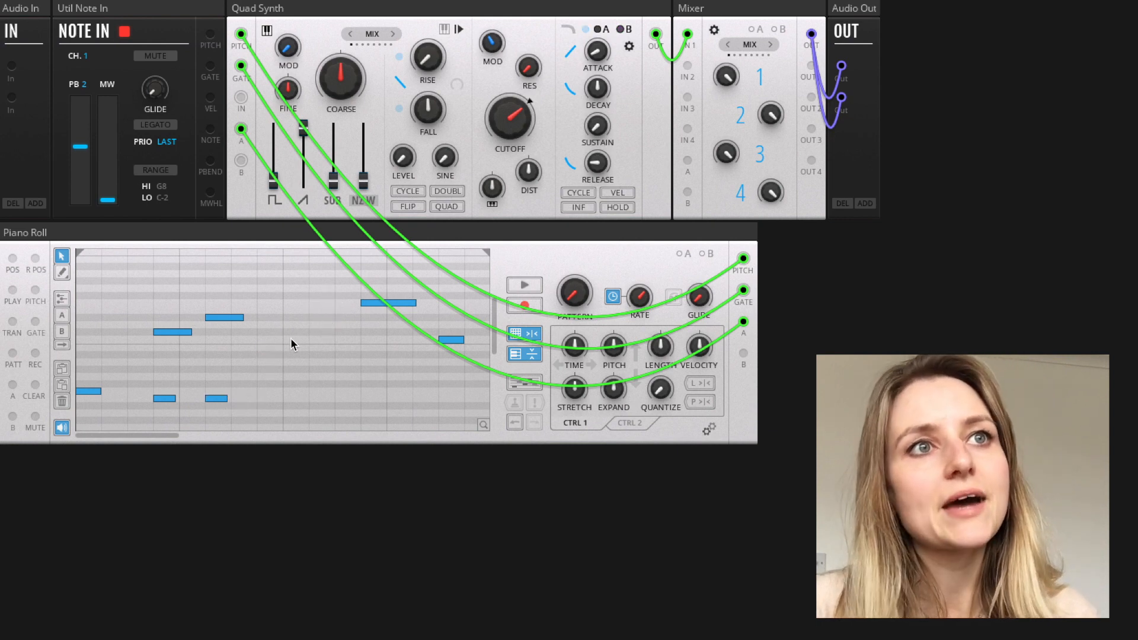
Step: Pencil in two rows of three short notes mid-pattern, long notes stacked above the early ones, and three notes beneath the longest note
{"action": "left_click", "coordinate": [62, 273]}
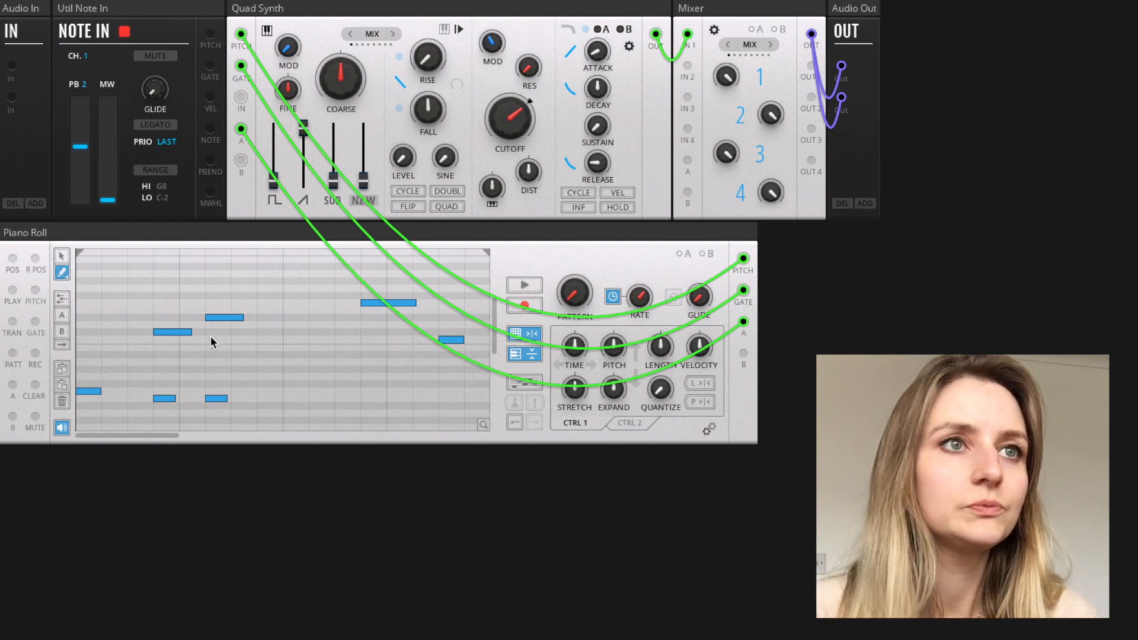
{"action": "left_click", "coordinate": [270, 360]}
{"action": "left_click", "coordinate": [327, 363]}
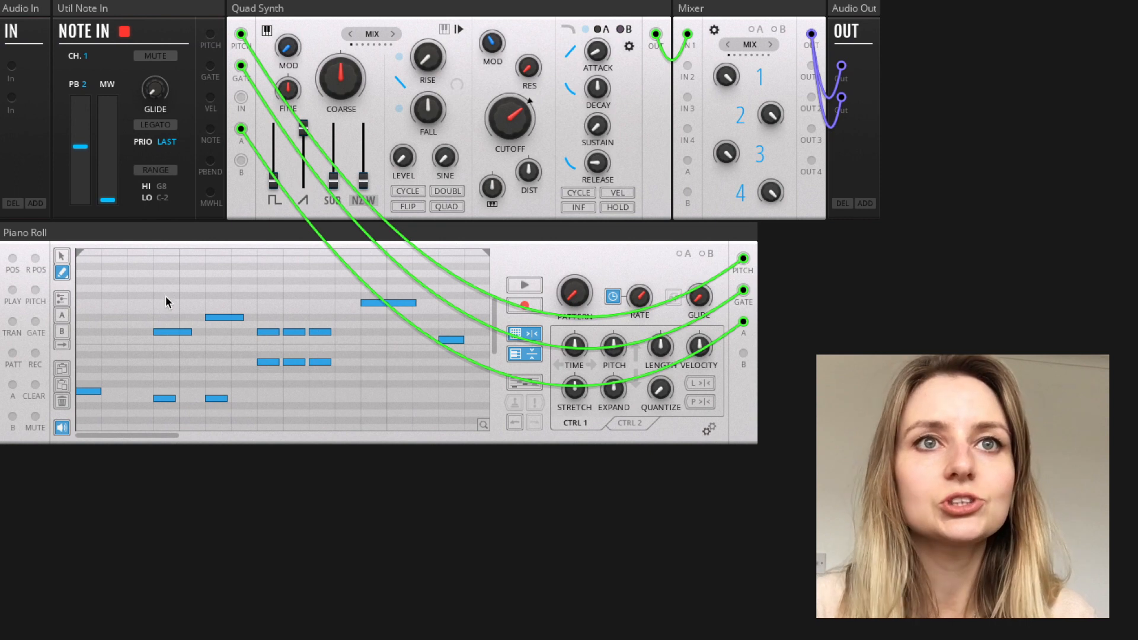
{"action": "left_click_drag", "start_coordinate": [173, 296], "coordinate": [203, 296]}
{"action": "left_click", "coordinate": [211, 288]}
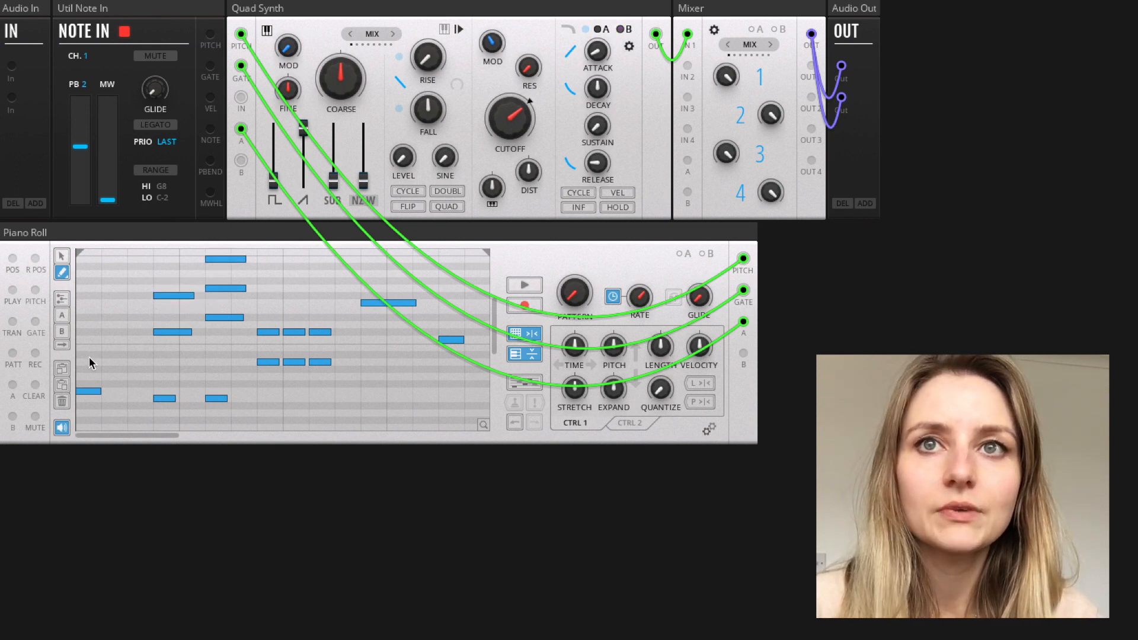
{"action": "left_click", "coordinate": [367, 404]}
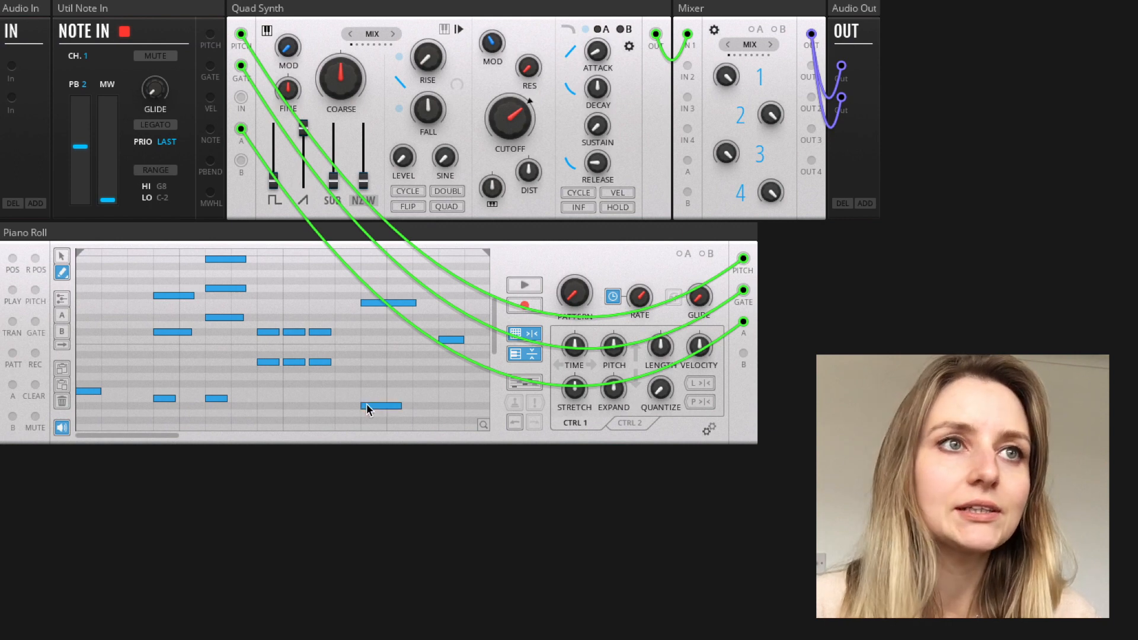
{"action": "left_click", "coordinate": [377, 325]}
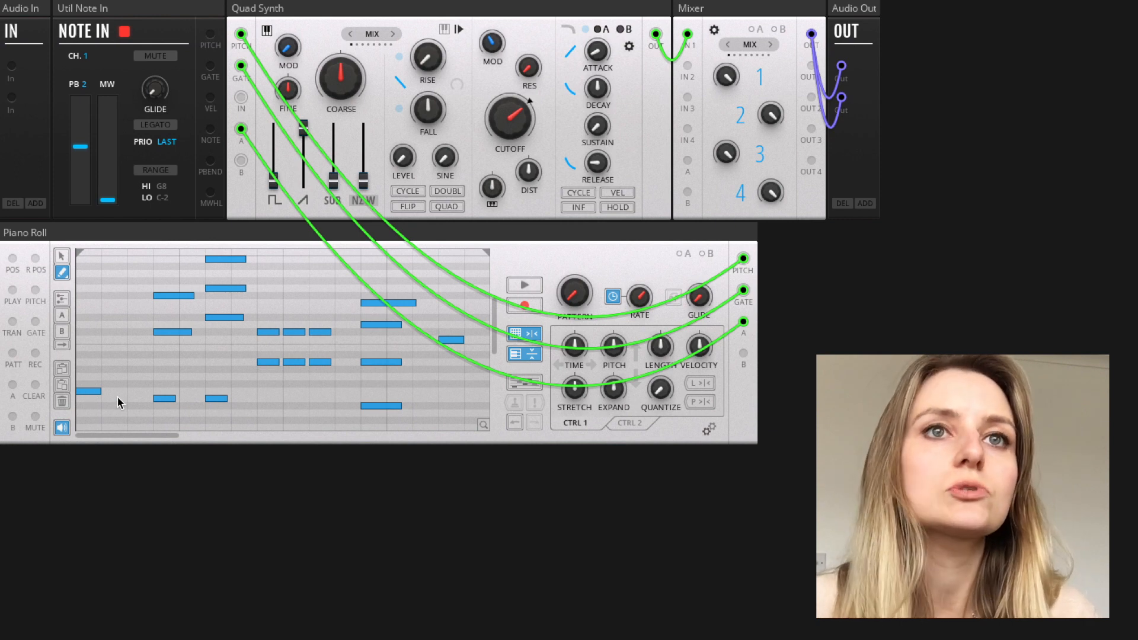
Step: Erase every note from the piano roll grid
{"action": "left_click", "coordinate": [91, 394]}
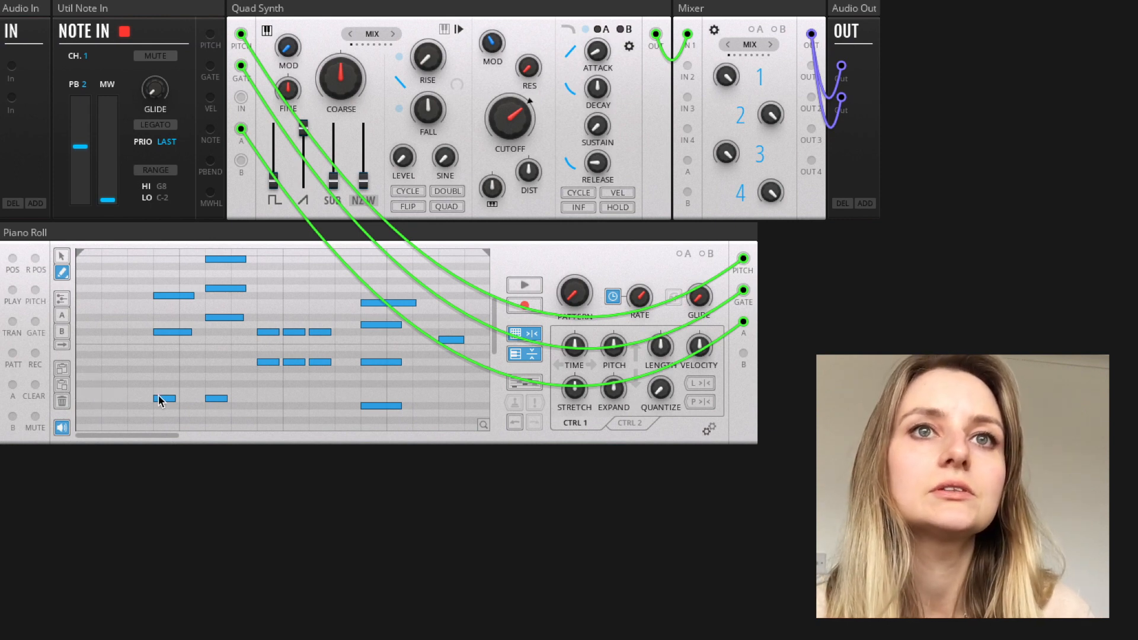
{"action": "left_click", "coordinate": [166, 401]}
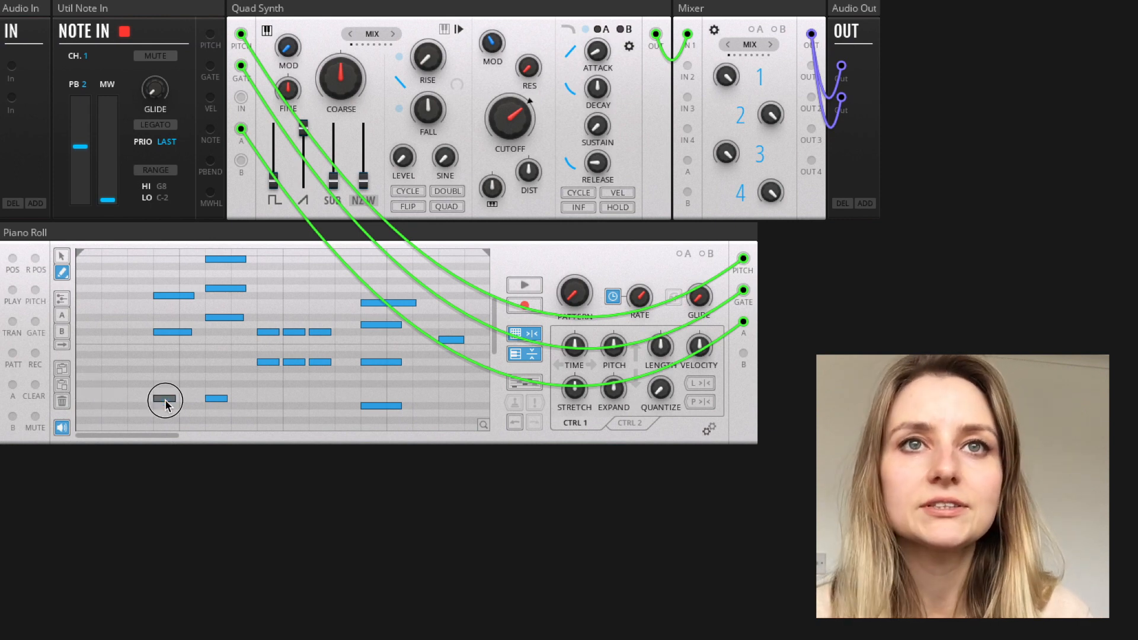
{"action": "left_click", "coordinate": [171, 332]}
{"action": "left_click", "coordinate": [178, 295]}
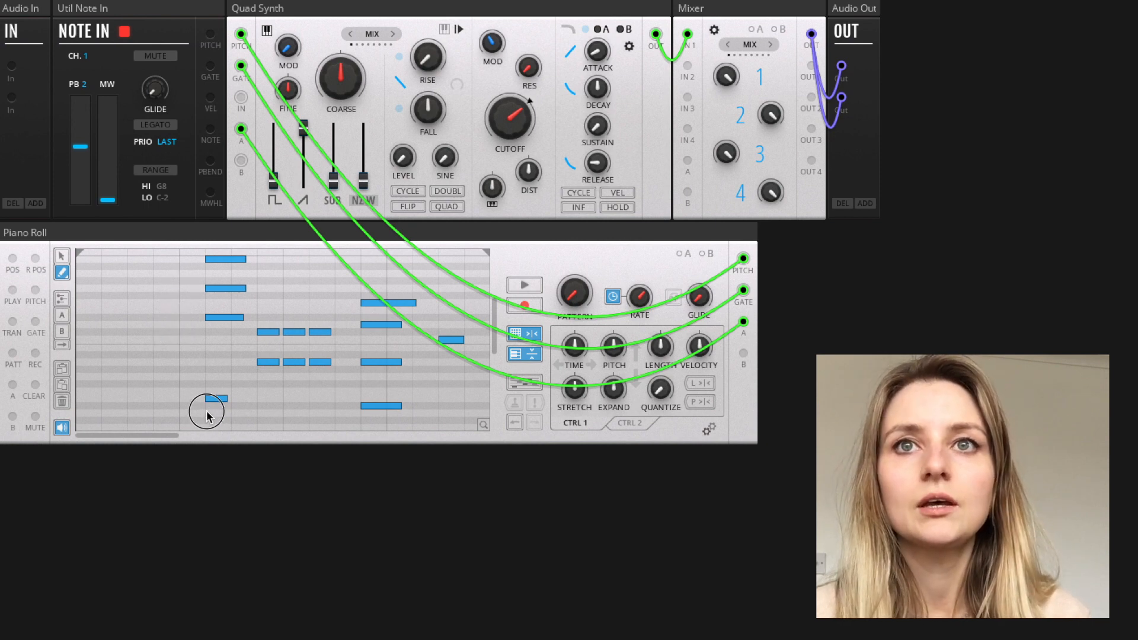
{"action": "mouse_move", "coordinate": [207, 412]}
{"action": "left_mouse_down"}
{"action": "mouse_move", "coordinate": [228, 263]}
{"action": "mouse_move", "coordinate": [270, 346]}
{"action": "mouse_move", "coordinate": [298, 341]}
{"action": "mouse_move", "coordinate": [323, 374]}
{"action": "mouse_move", "coordinate": [386, 322]}
{"action": "mouse_move", "coordinate": [465, 363]}
{"action": "mouse_move", "coordinate": [457, 336]}
{"action": "left_mouse_up"}
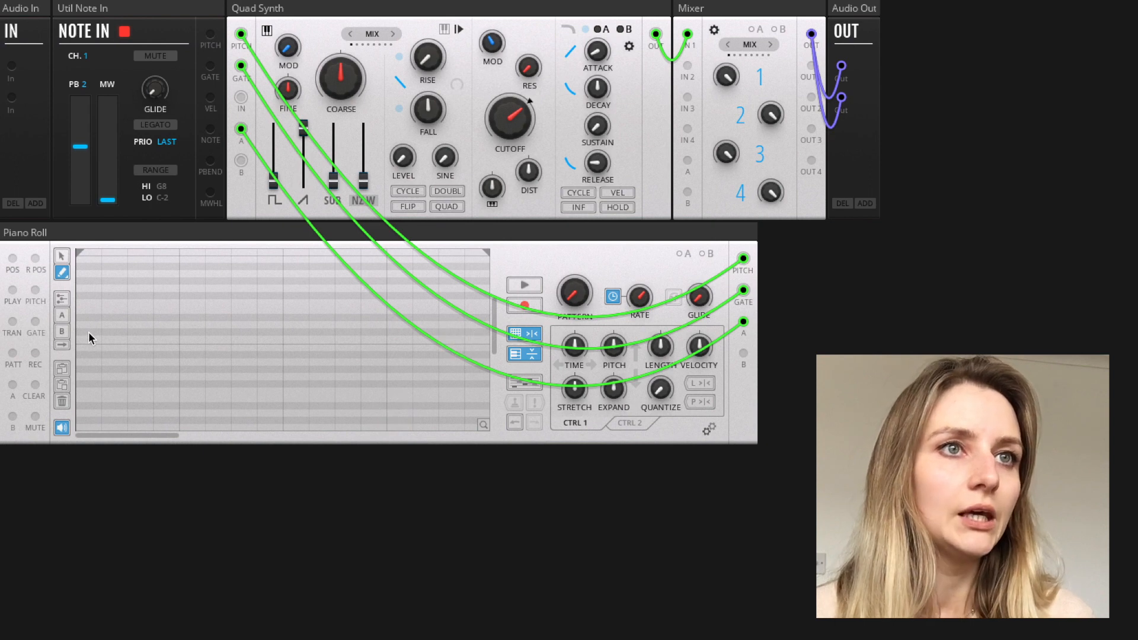
Step: Brush rows of repeated notes descending across the grid, ending in a three-row stack, and set Quantize to 1/16
{"action": "left_click", "coordinate": [63, 275]}
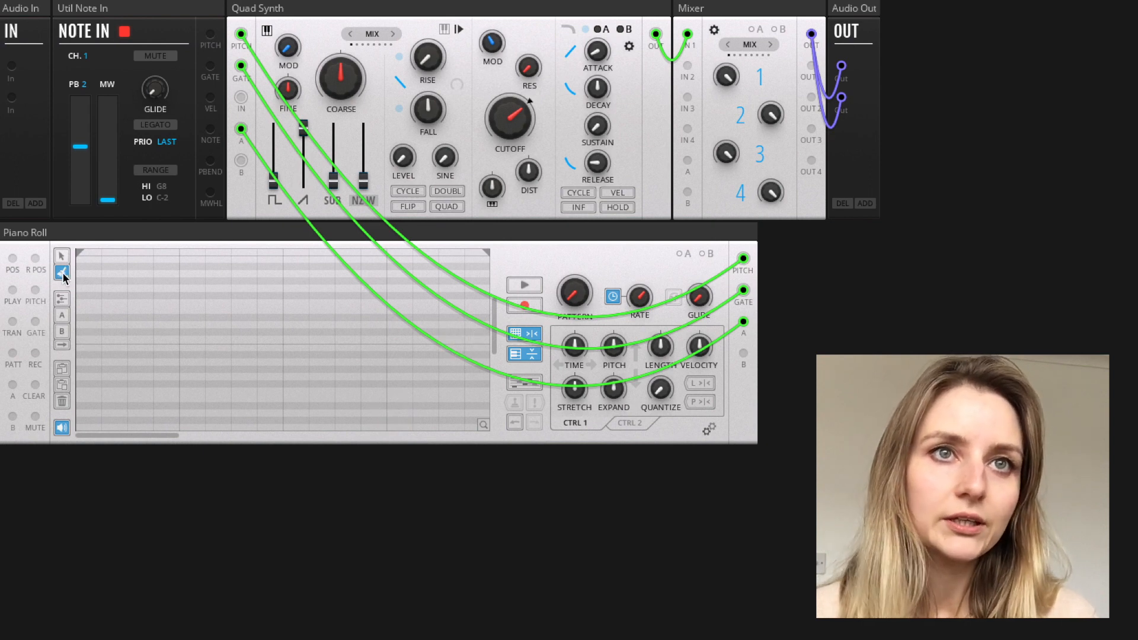
{"action": "mouse_move", "coordinate": [80, 280]}
{"action": "left_mouse_down"}
{"action": "mouse_move", "coordinate": [178, 285]}
{"action": "mouse_move", "coordinate": [419, 350]}
{"action": "left_mouse_up"}
{"action": "mouse_move", "coordinate": [374, 385]}
{"action": "left_mouse_down"}
{"action": "mouse_move", "coordinate": [418, 379]}
{"action": "mouse_move", "coordinate": [394, 406]}
{"action": "mouse_move", "coordinate": [418, 411]}
{"action": "left_mouse_up"}
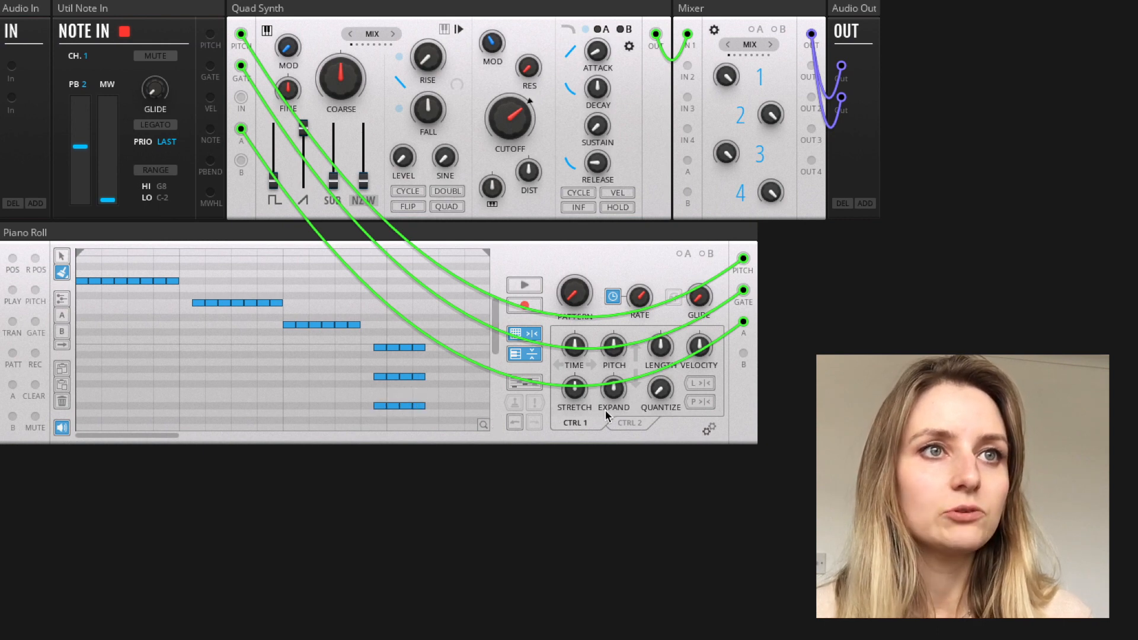
{"action": "left_click_drag", "start_coordinate": [668, 396], "coordinate": [679, 312]}
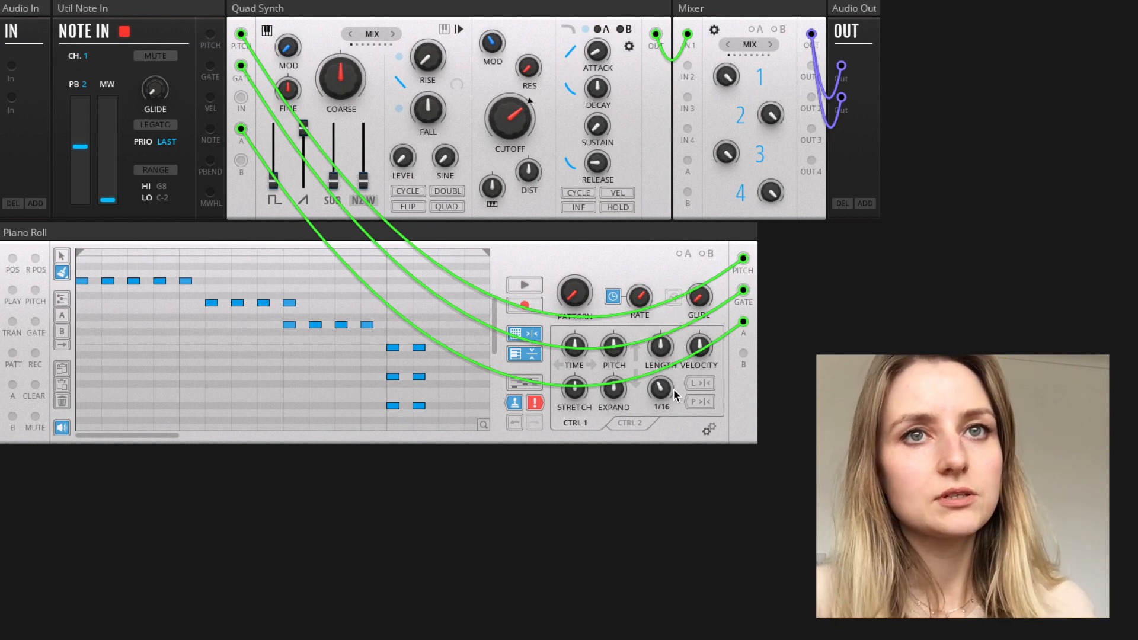
Step: Brush two more rows of repeated notes along the lower part of the grid and play the pattern back briefly
{"action": "left_click_drag", "start_coordinate": [81, 378], "coordinate": [300, 384]}
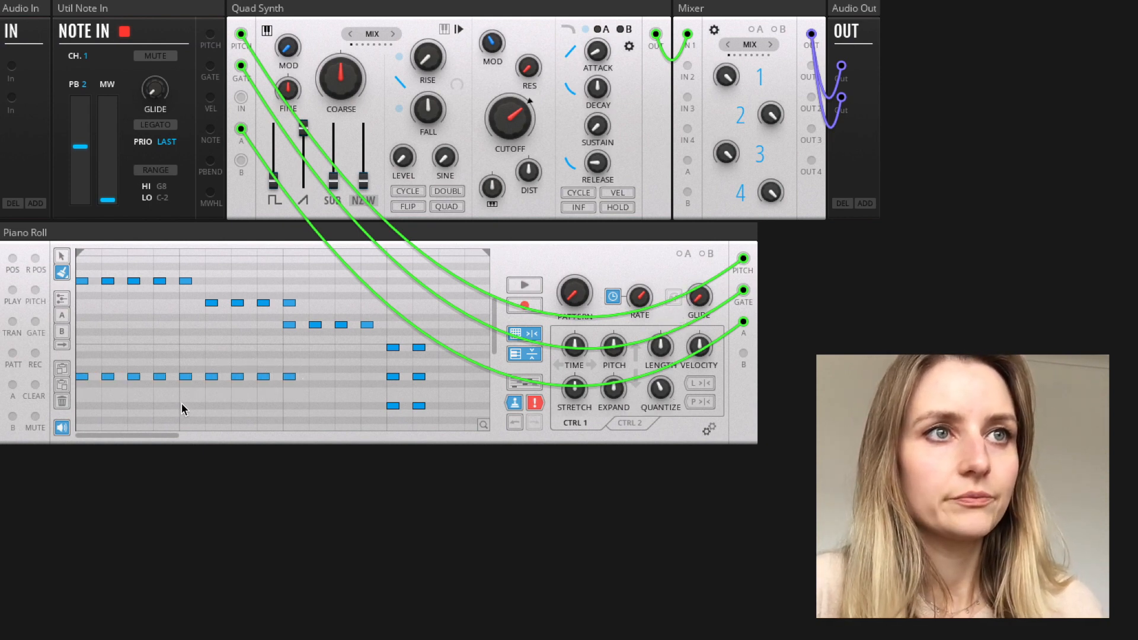
{"action": "left_click_drag", "start_coordinate": [184, 406], "coordinate": [288, 406]}
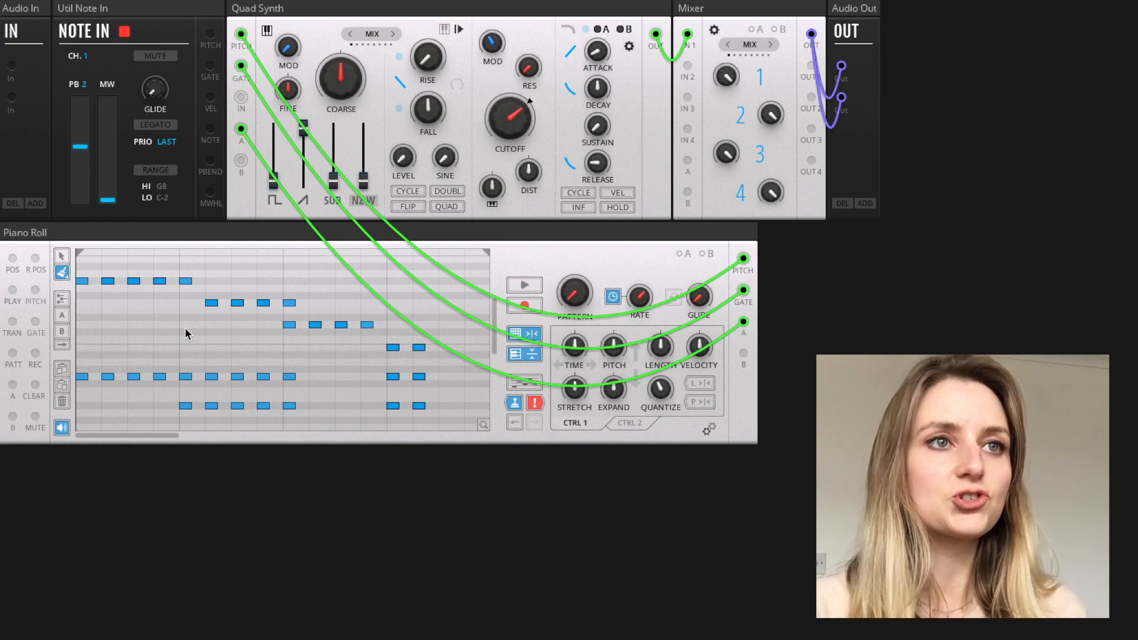
{"action": "key", "text": "space"}
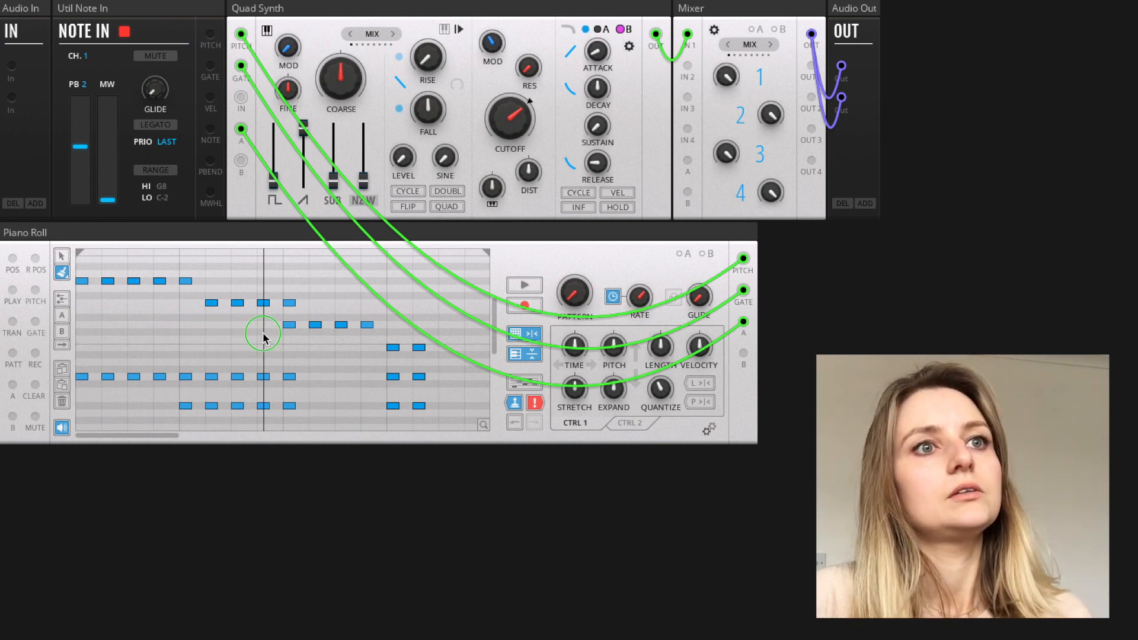
{"action": "key", "text": "space"}
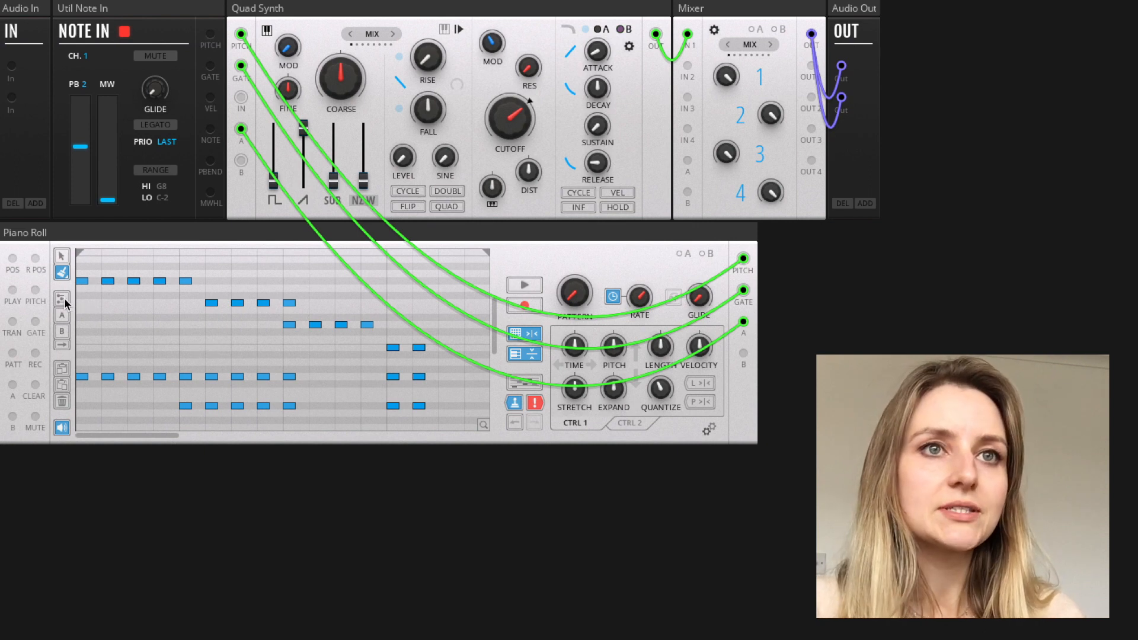
Step: Show the note velocities and brush a velocity curve across the pattern that starts low and rises toward the end
{"action": "left_click", "coordinate": [61, 299]}
{"action": "mouse_move", "coordinate": [85, 306]}
{"action": "left_mouse_down"}
{"action": "mouse_move", "coordinate": [211, 382]}
{"action": "mouse_move", "coordinate": [338, 309]}
{"action": "mouse_move", "coordinate": [433, 380]}
{"action": "left_mouse_up"}
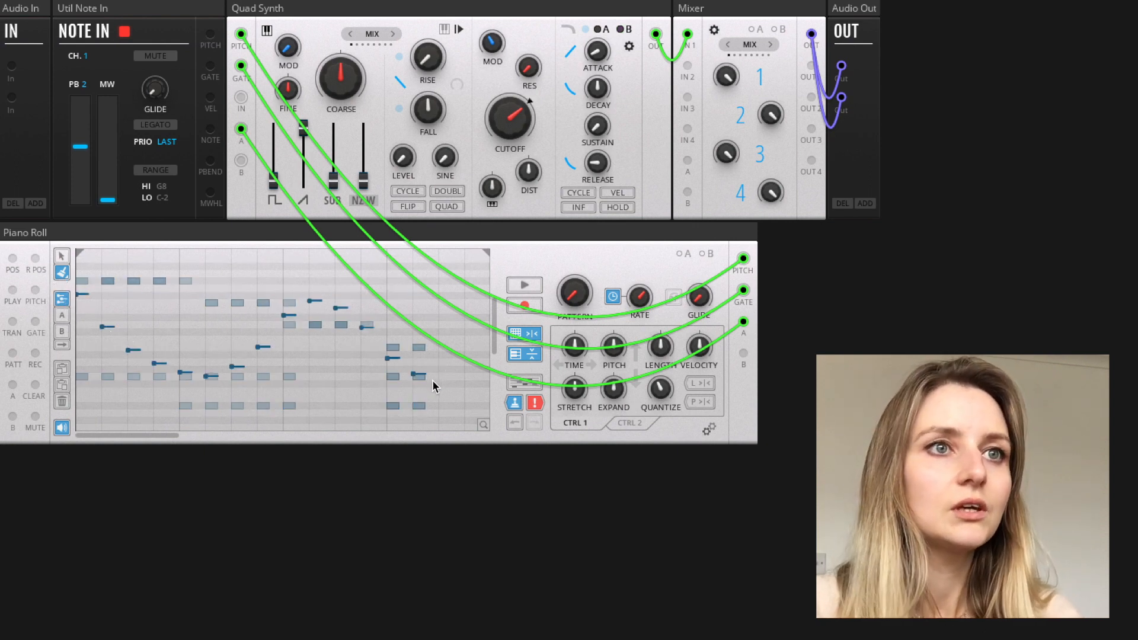
{"action": "mouse_move", "coordinate": [423, 290]}
{"action": "left_mouse_down"}
{"action": "mouse_move", "coordinate": [371, 288]}
{"action": "mouse_move", "coordinate": [132, 397]}
{"action": "mouse_move", "coordinate": [75, 393]}
{"action": "left_mouse_up"}
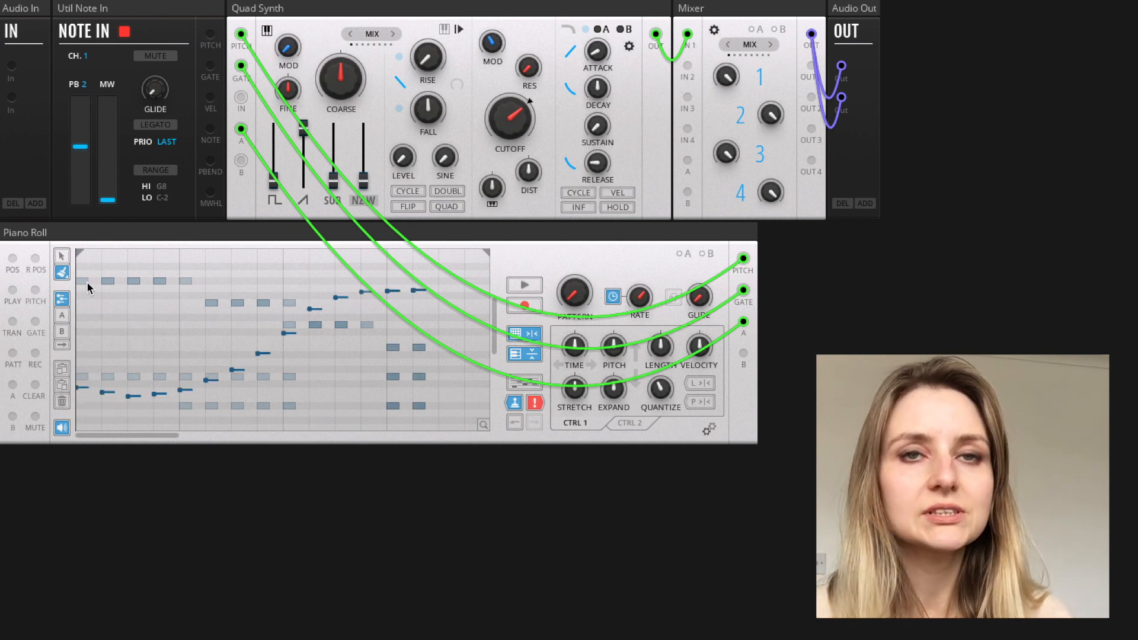
Step: Adjust the velocities of individual stacked notes on the second, third and eighth beats separately with the selection tool
{"action": "left_click", "coordinate": [62, 256]}
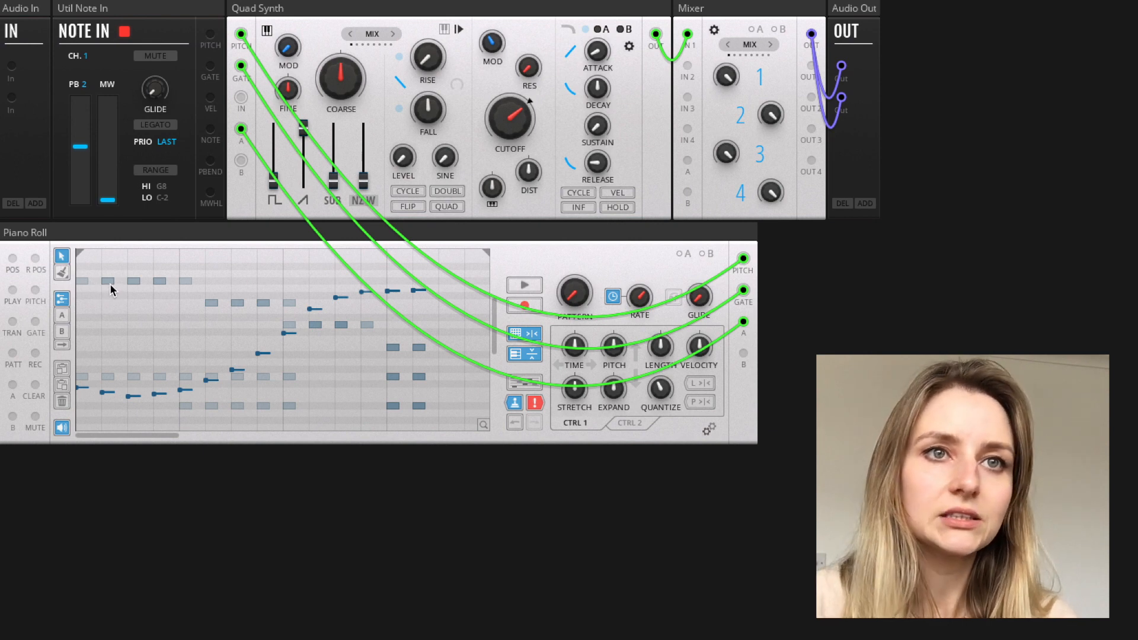
{"action": "left_click_drag", "start_coordinate": [108, 282], "coordinate": [102, 255]}
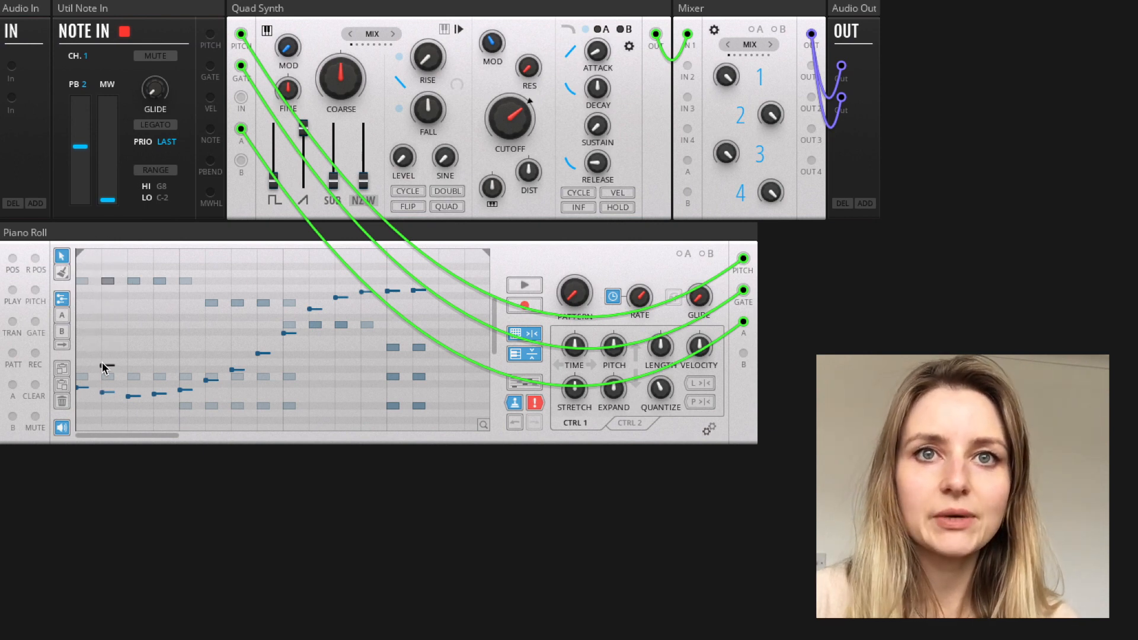
{"action": "left_click_drag", "start_coordinate": [103, 368], "coordinate": [107, 332]}
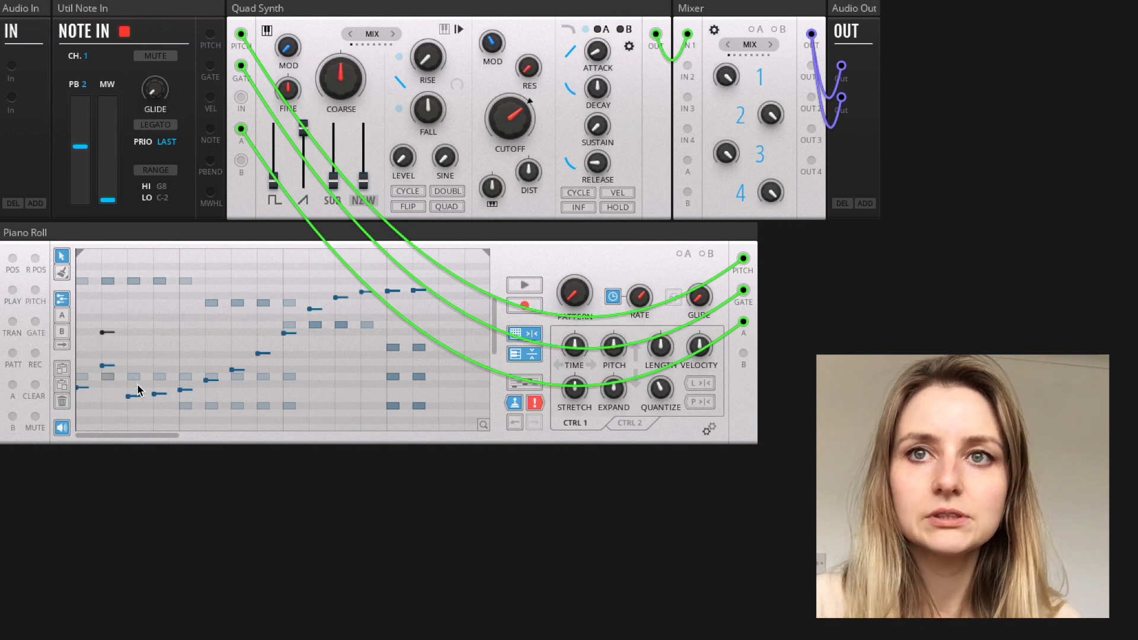
{"action": "left_click_drag", "start_coordinate": [138, 389], "coordinate": [138, 350]}
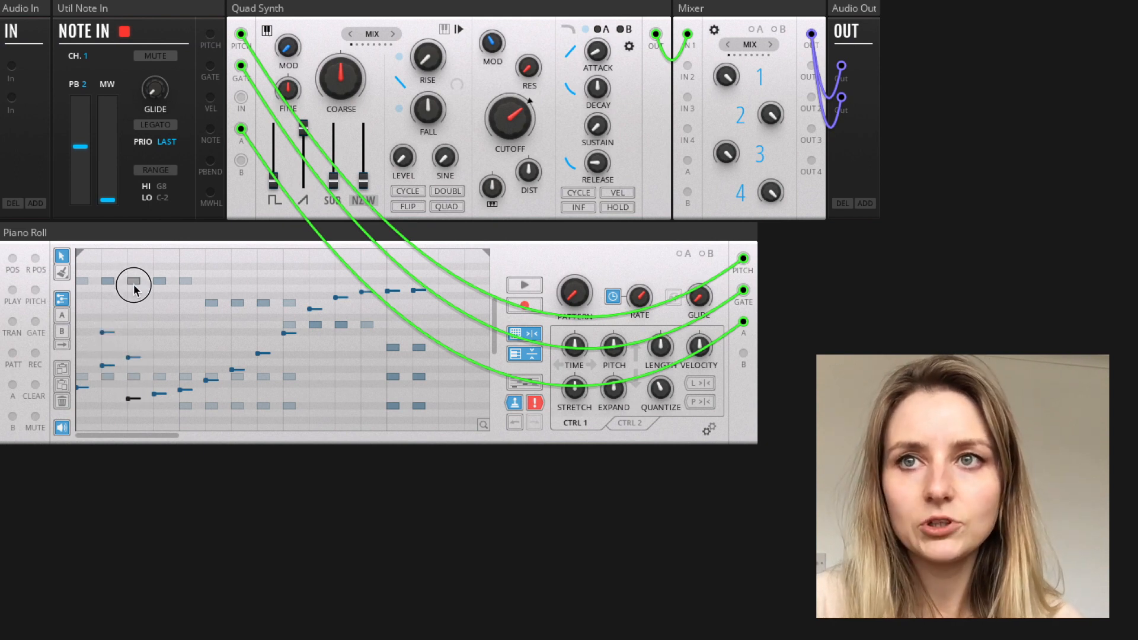
{"action": "left_click_drag", "start_coordinate": [262, 303], "coordinate": [239, 366]}
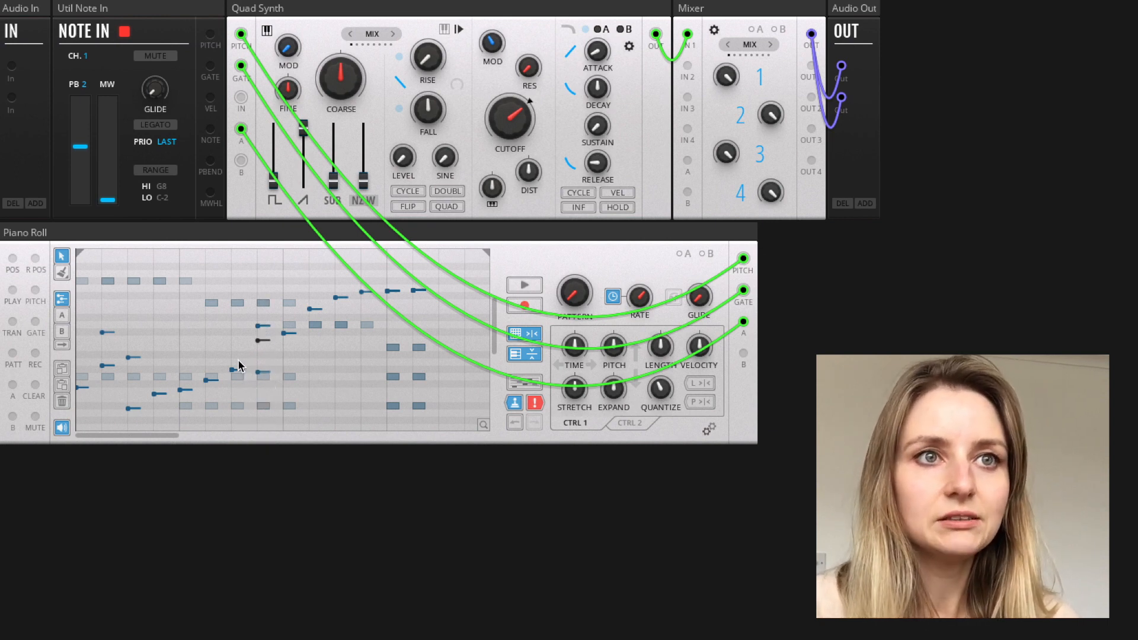
Step: Redraw the velocities across the whole pattern with the pencil, finishing with a fall from high to low
{"action": "left_click", "coordinate": [62, 272]}
{"action": "mouse_move", "coordinate": [81, 268]}
{"action": "left_mouse_down"}
{"action": "mouse_move", "coordinate": [122, 267]}
{"action": "mouse_move", "coordinate": [314, 381]}
{"action": "mouse_move", "coordinate": [428, 385]}
{"action": "left_mouse_up"}
{"action": "left_click_drag", "start_coordinate": [418, 271], "coordinate": [83, 401]}
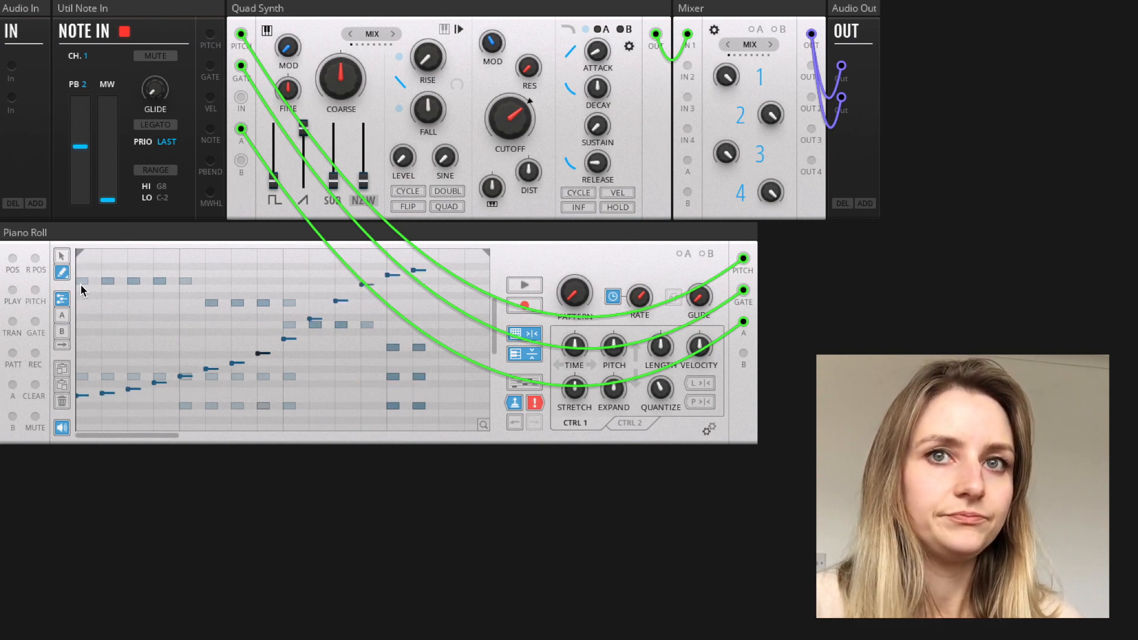
{"action": "mouse_move", "coordinate": [80, 290]}
{"action": "left_mouse_down"}
{"action": "mouse_move", "coordinate": [337, 393]}
{"action": "mouse_move", "coordinate": [418, 405]}
{"action": "left_mouse_up"}
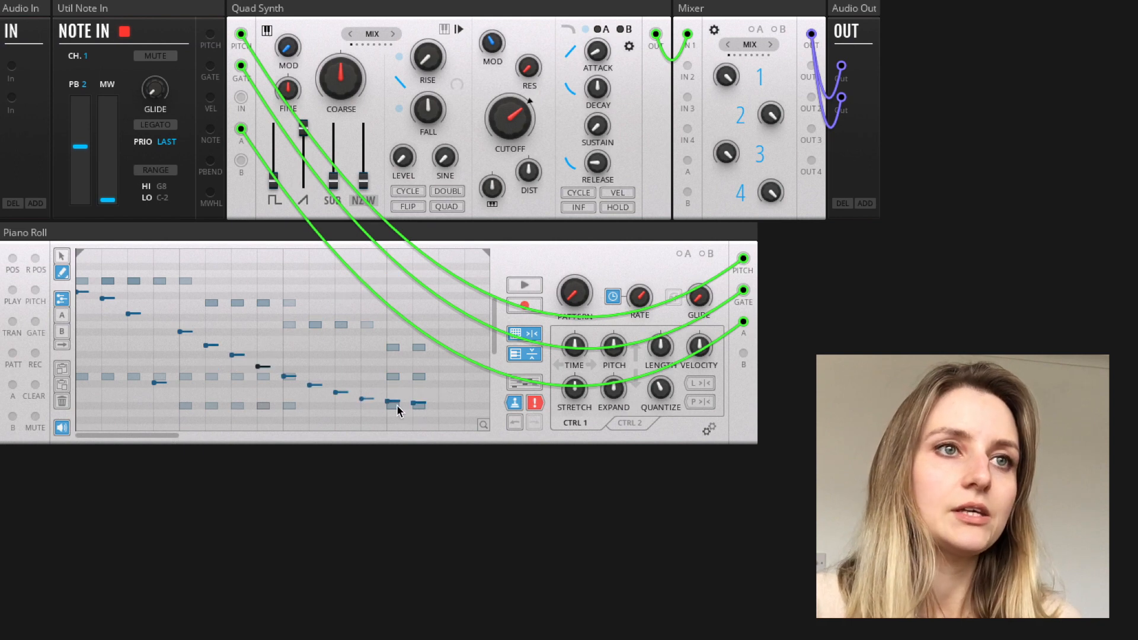
Step: Display modulation lane B and add four points forming an envelope that rises to an early peak and drops to near the bottom
{"action": "left_click", "coordinate": [62, 330]}
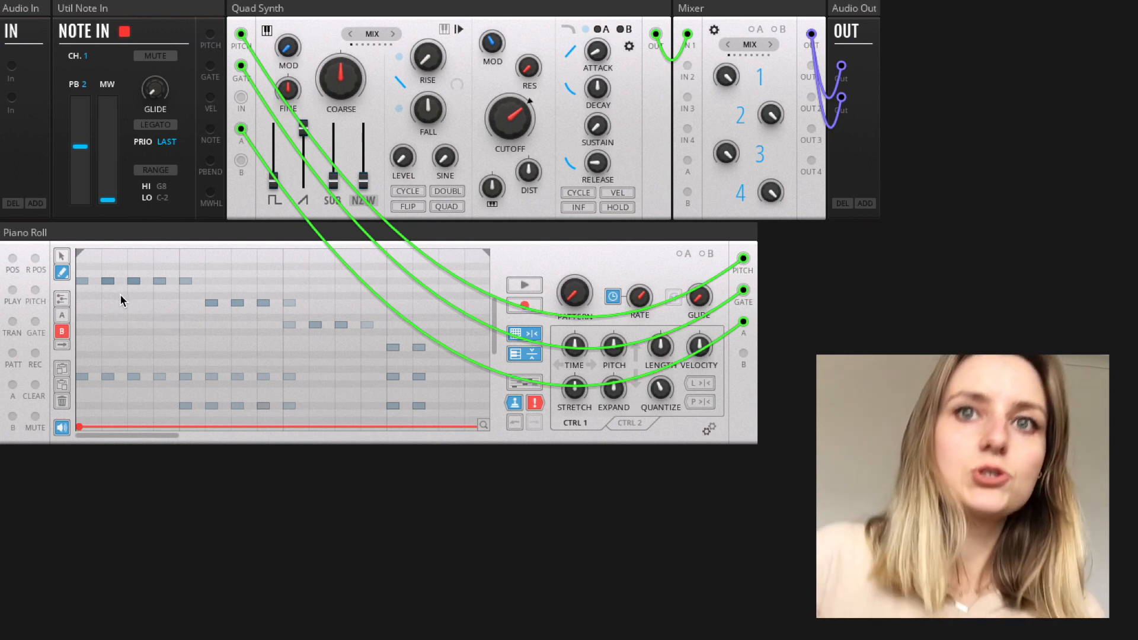
{"action": "left_click", "coordinate": [120, 294]}
{"action": "left_click", "coordinate": [172, 253]}
{"action": "left_click", "coordinate": [238, 368]}
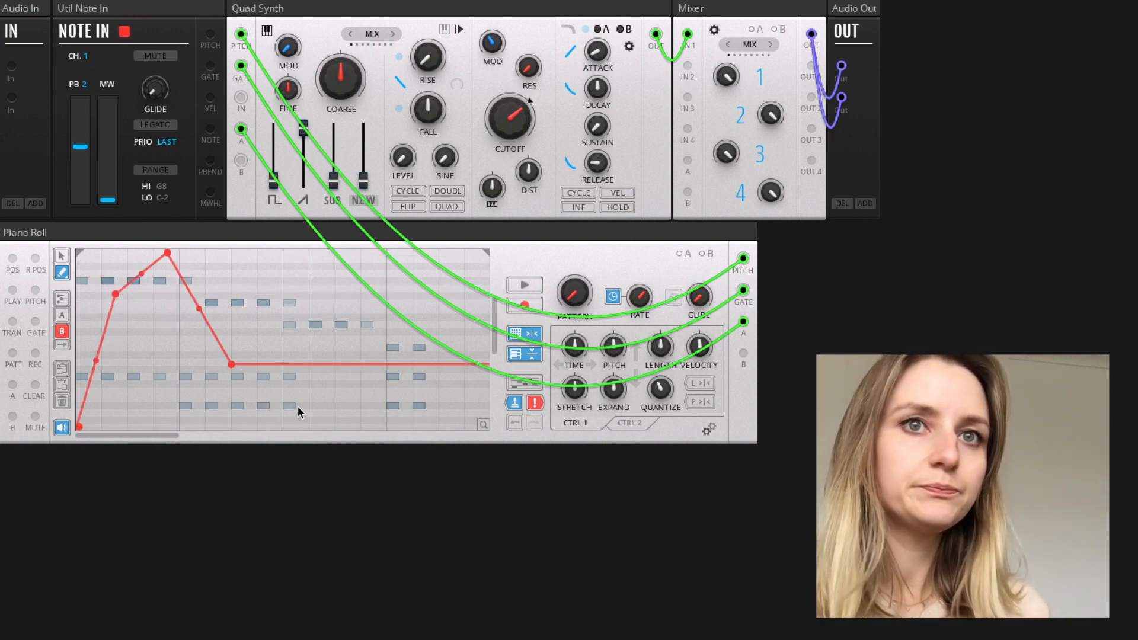
{"action": "left_click", "coordinate": [296, 409]}
Step: Reshape lane B's envelope into a rounded rise, a steep curved drop and a gentle tail by moving its points and curve handles
{"action": "left_click_drag", "start_coordinate": [237, 365], "coordinate": [218, 389]}
{"action": "left_click_drag", "start_coordinate": [197, 337], "coordinate": [178, 380]}
{"action": "left_click_drag", "start_coordinate": [272, 377], "coordinate": [273, 373]}
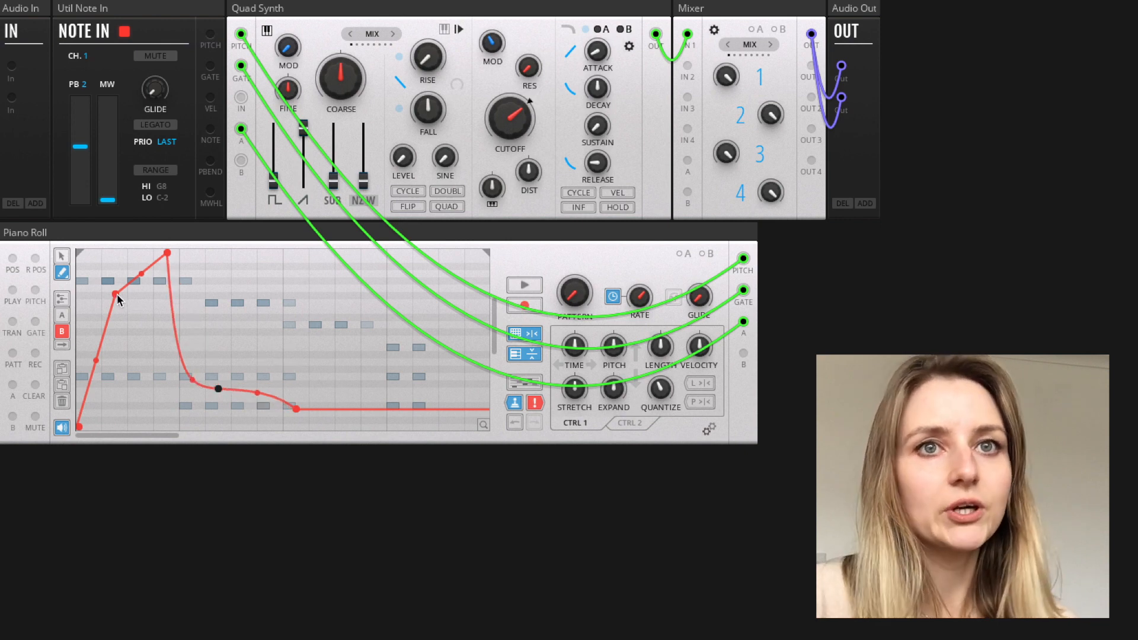
{"action": "left_click_drag", "start_coordinate": [116, 294], "coordinate": [129, 260]}
{"action": "left_click_drag", "start_coordinate": [296, 409], "coordinate": [322, 425]}
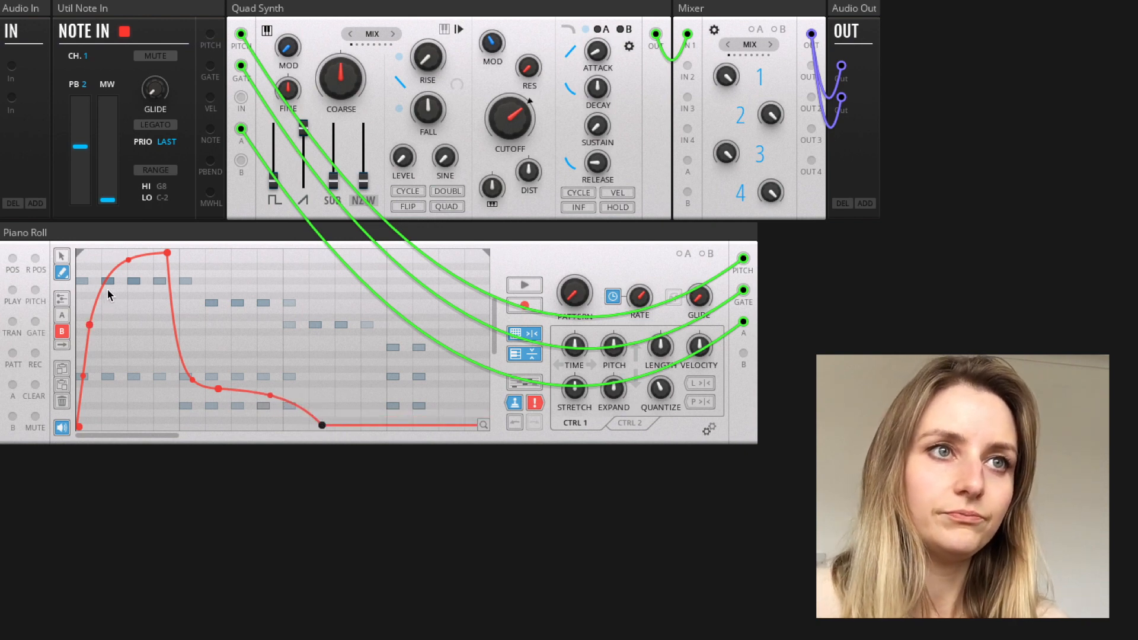
Step: Raise lane B's last two points together, then add points with the pencil forming a second peak and a drop near the pattern's end
{"action": "left_click", "coordinate": [62, 256]}
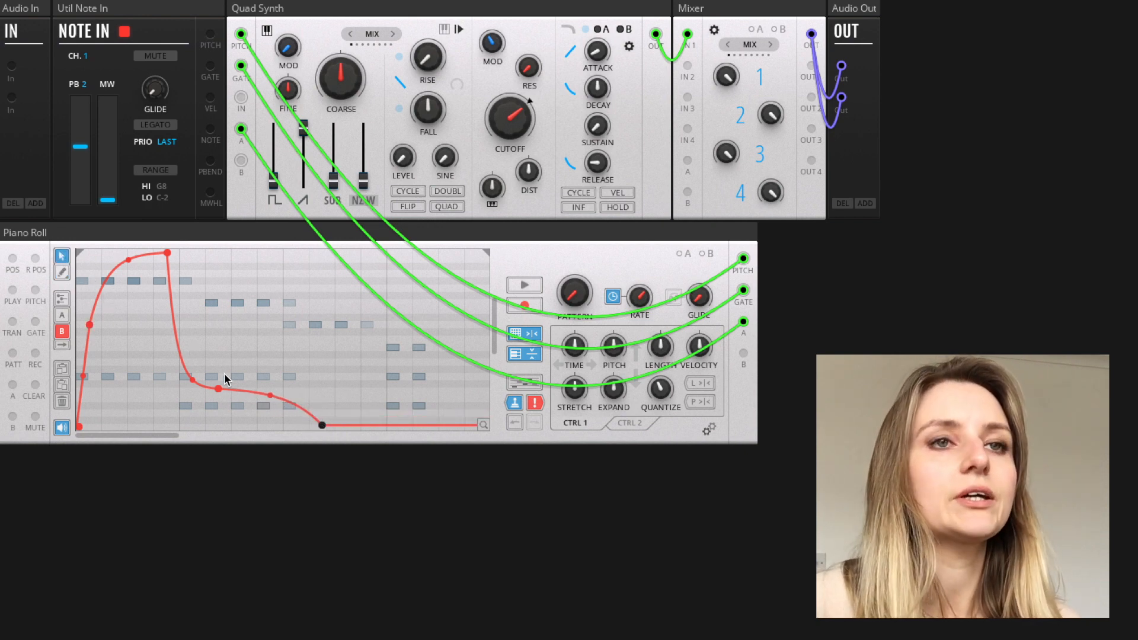
{"action": "left_click_drag", "start_coordinate": [207, 365], "coordinate": [375, 445]}
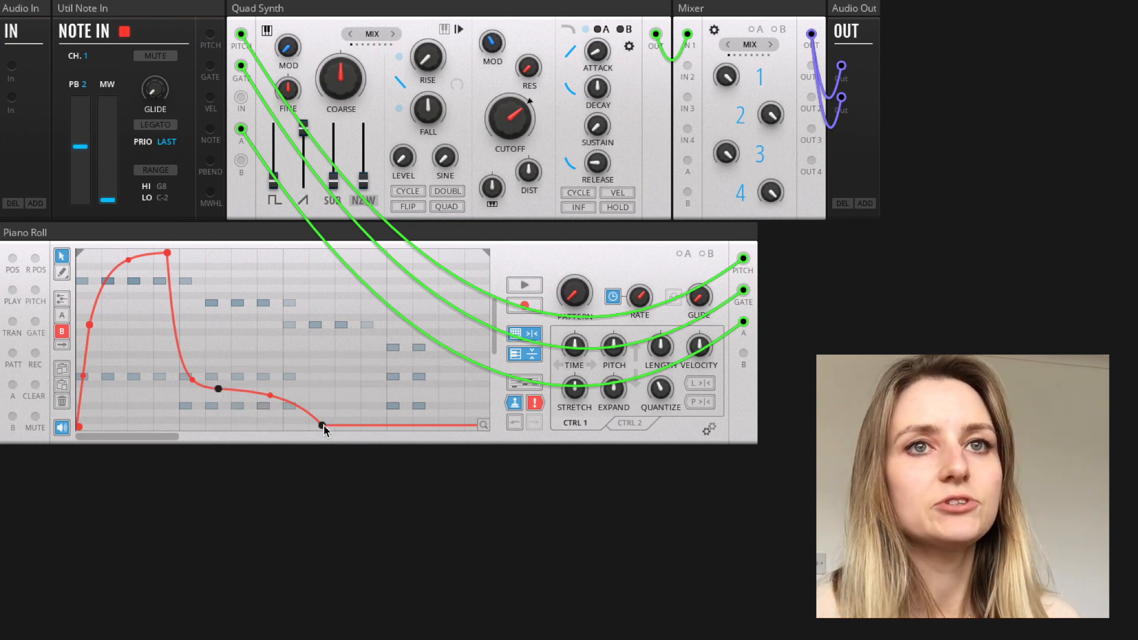
{"action": "left_click_drag", "start_coordinate": [322, 421], "coordinate": [102, 287]}
{"action": "left_click", "coordinate": [62, 272]}
{"action": "mouse_move", "coordinate": [334, 362]}
{"action": "left_mouse_down"}
{"action": "mouse_move", "coordinate": [374, 337]}
{"action": "mouse_move", "coordinate": [481, 422]}
{"action": "left_mouse_up"}
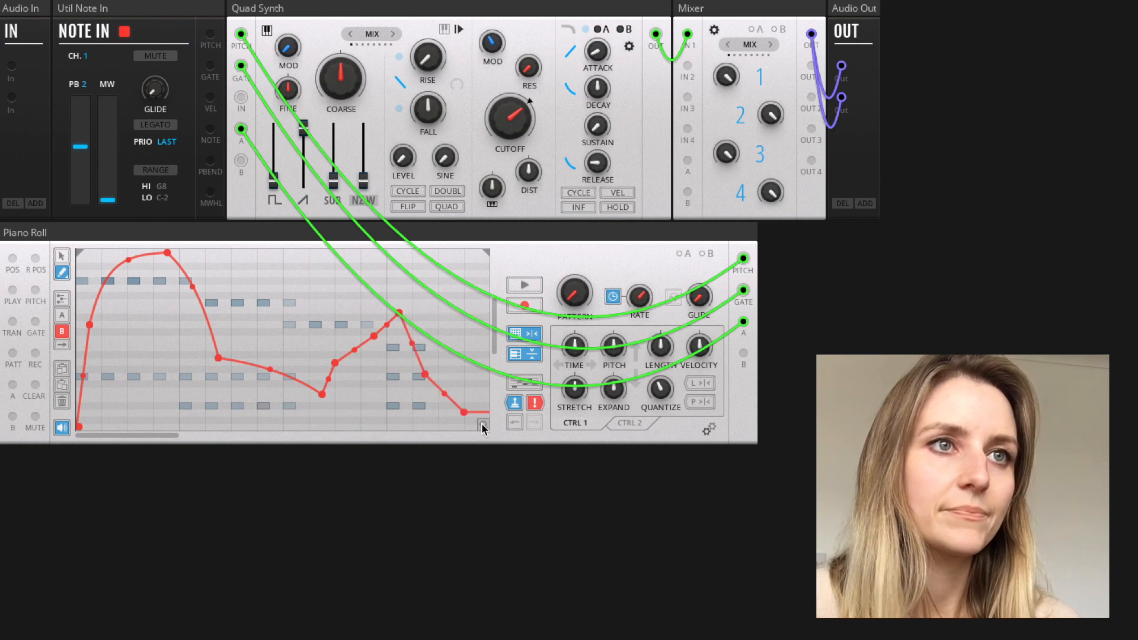
Step: Route the drawn curves to the Piano Roll's own modulation and assign modulation B to Pitch at a high depth
{"action": "left_click", "coordinate": [63, 346]}
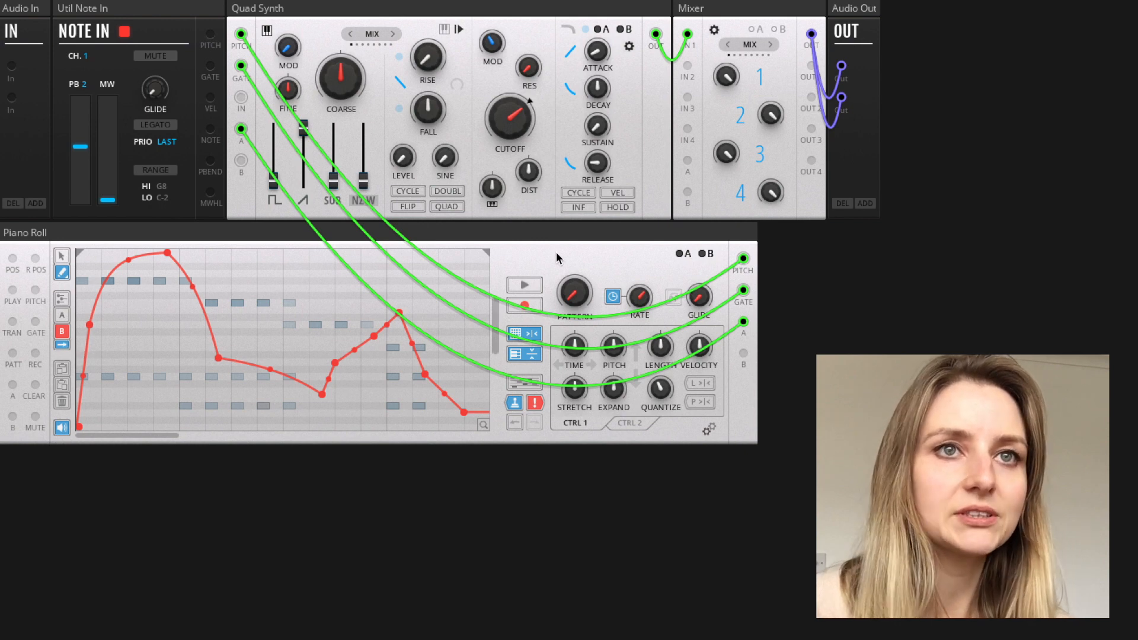
{"action": "left_click", "coordinate": [707, 252]}
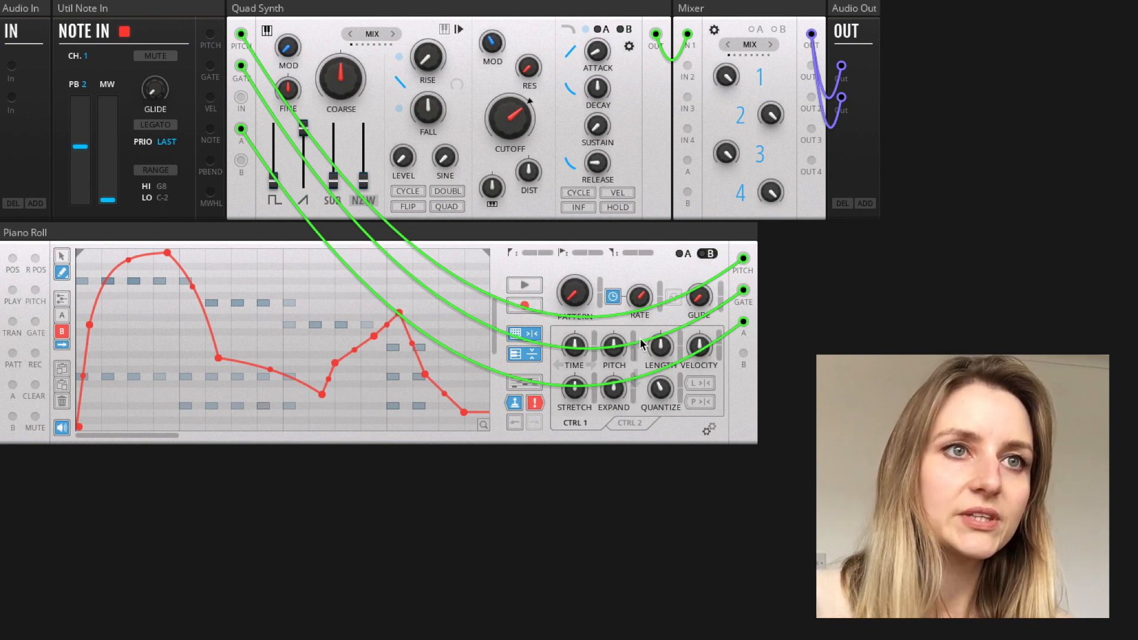
{"action": "mouse_move", "coordinate": [633, 346]}
{"action": "left_mouse_down"}
{"action": "mouse_move", "coordinate": [637, 250]}
{"action": "mouse_move", "coordinate": [632, 364]}
{"action": "mouse_move", "coordinate": [640, 235]}
{"action": "left_mouse_up"}
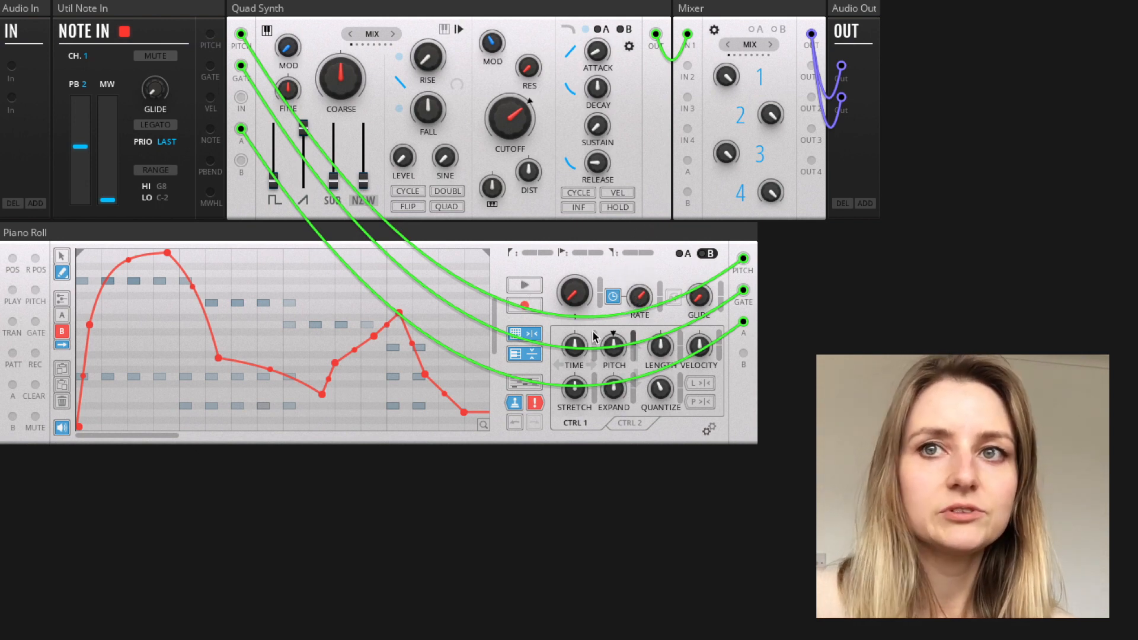
Step: Play the pattern while reducing modulation B's depth on Pitch, then add modulation to Expand and audition the result
{"action": "left_click", "coordinate": [520, 286]}
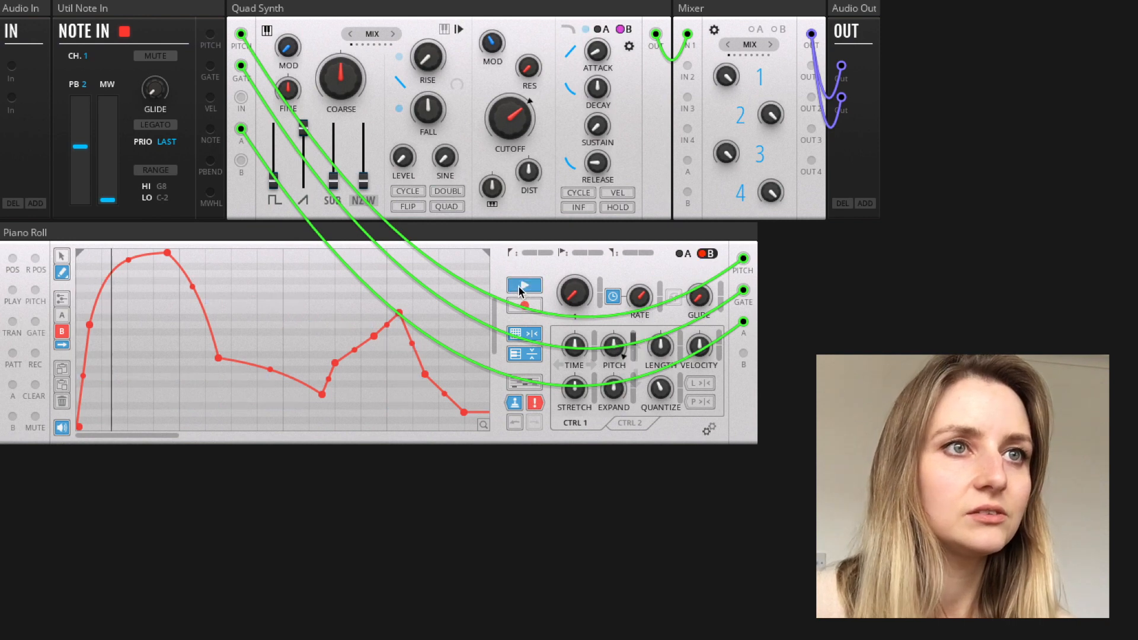
{"action": "left_click_drag", "start_coordinate": [634, 343], "coordinate": [633, 371]}
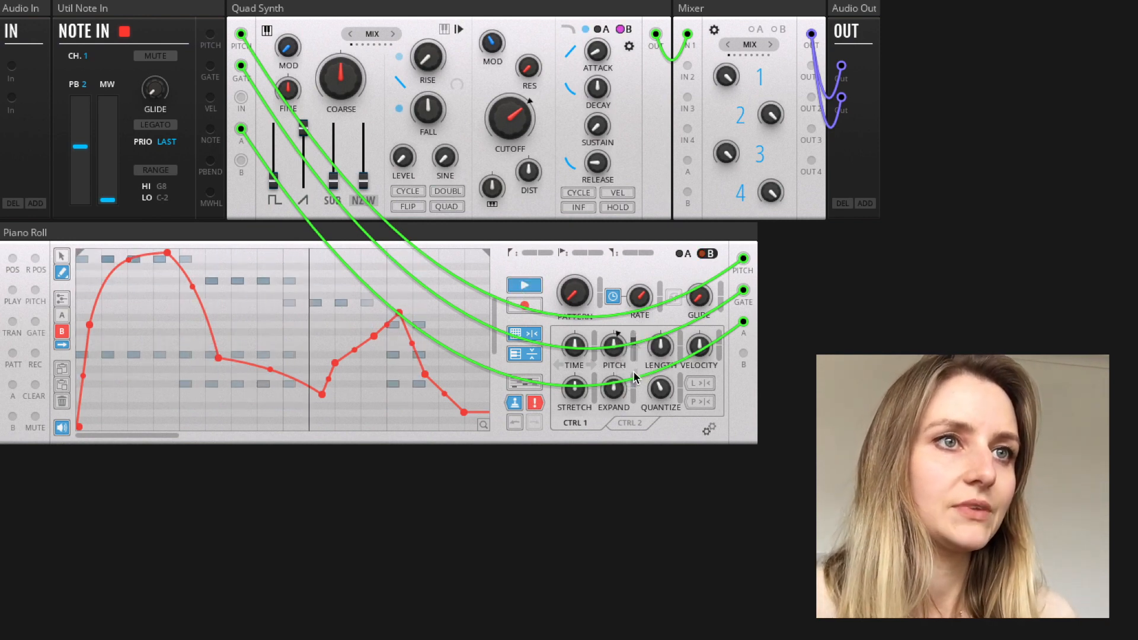
{"action": "left_click", "coordinate": [521, 288]}
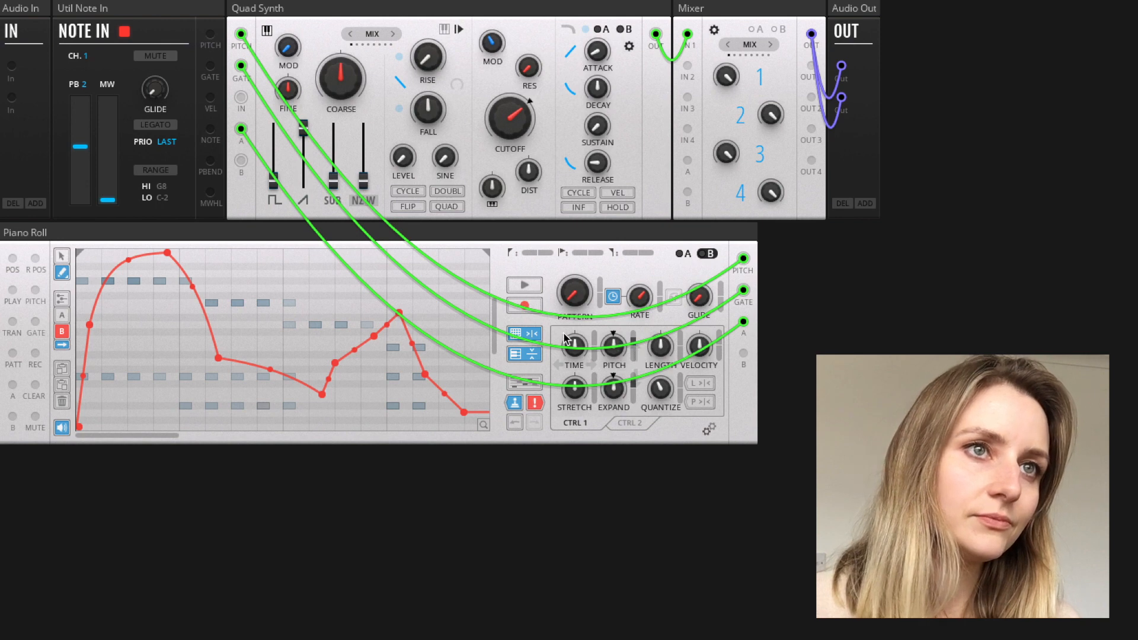
{"action": "left_click", "coordinate": [525, 287]}
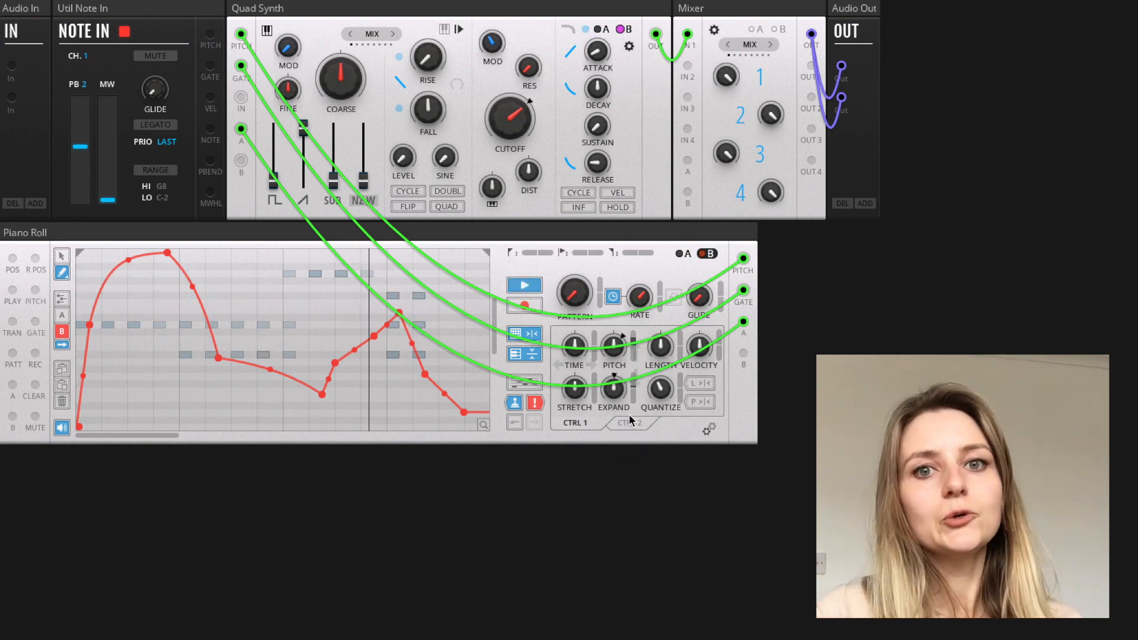
{"action": "left_click", "coordinate": [523, 288]}
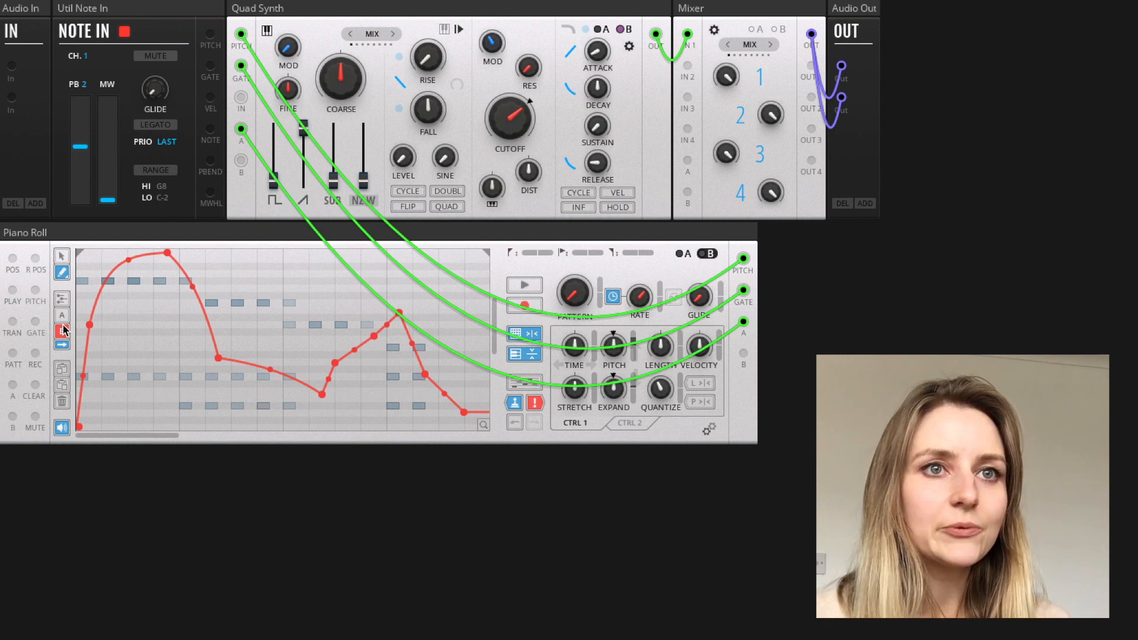
{"action": "left_click", "coordinate": [65, 368]}
{"action": "left_click", "coordinate": [65, 384]}
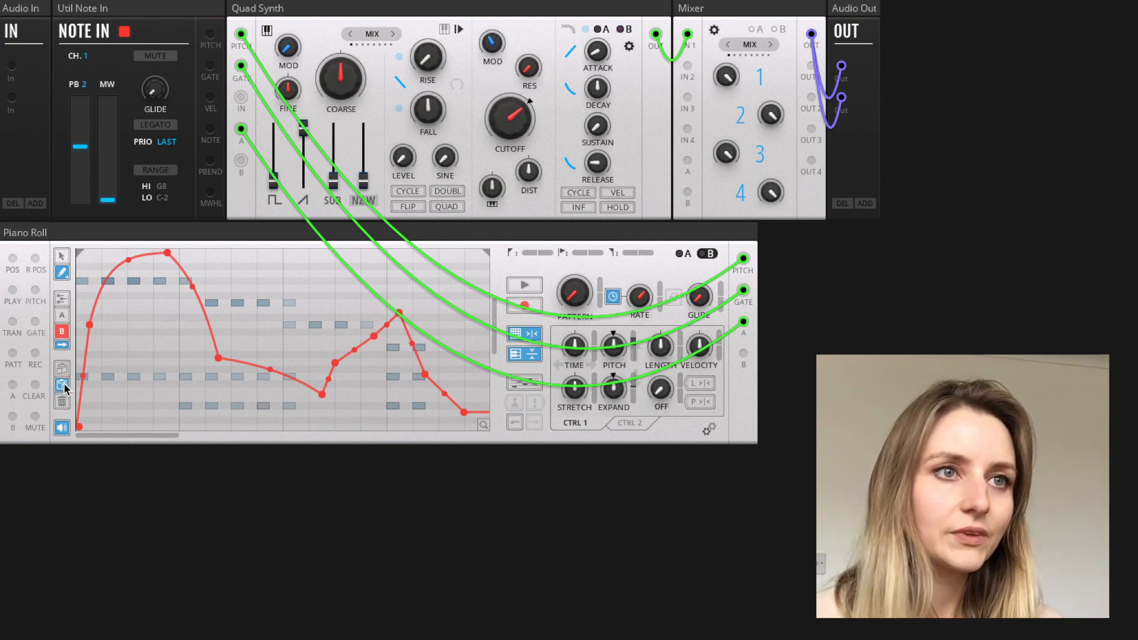
{"action": "left_click", "coordinate": [62, 369]}
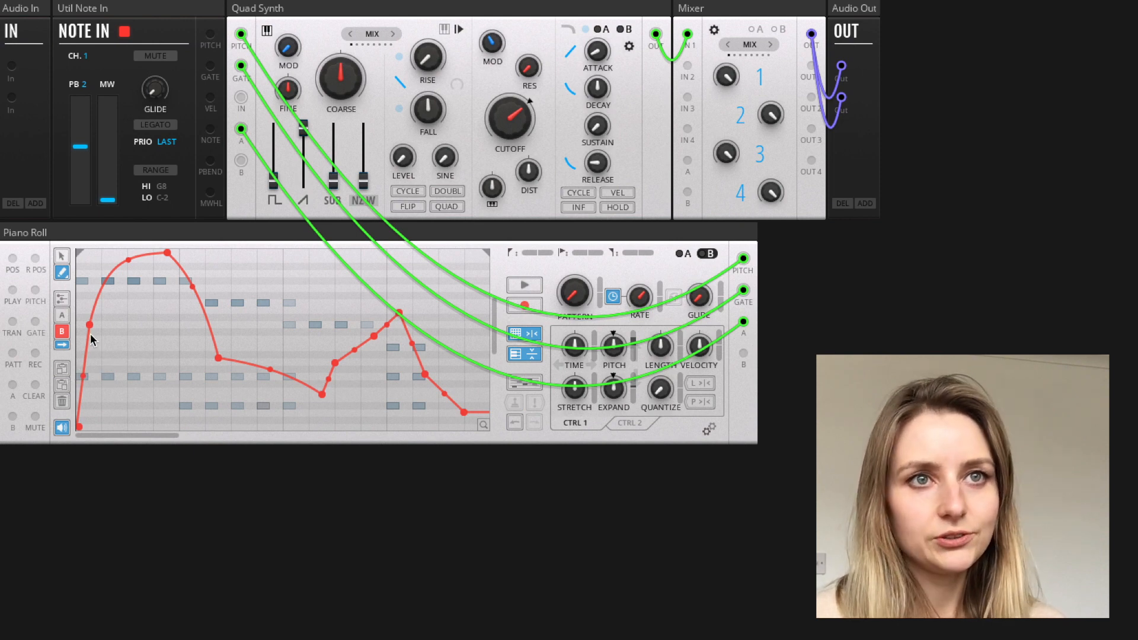
Step: Display lane A and draw a four-point envelope with an early peak, rounding its rise and turning its fall into a steep drop with a short tail
{"action": "left_click", "coordinate": [62, 316]}
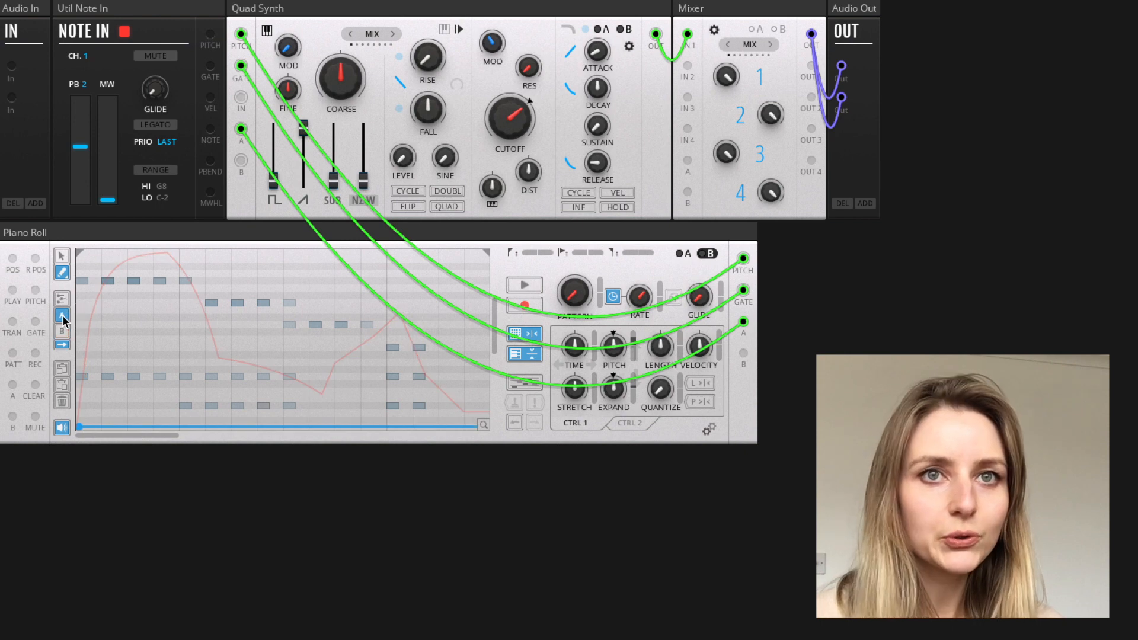
{"action": "left_click", "coordinate": [91, 302]}
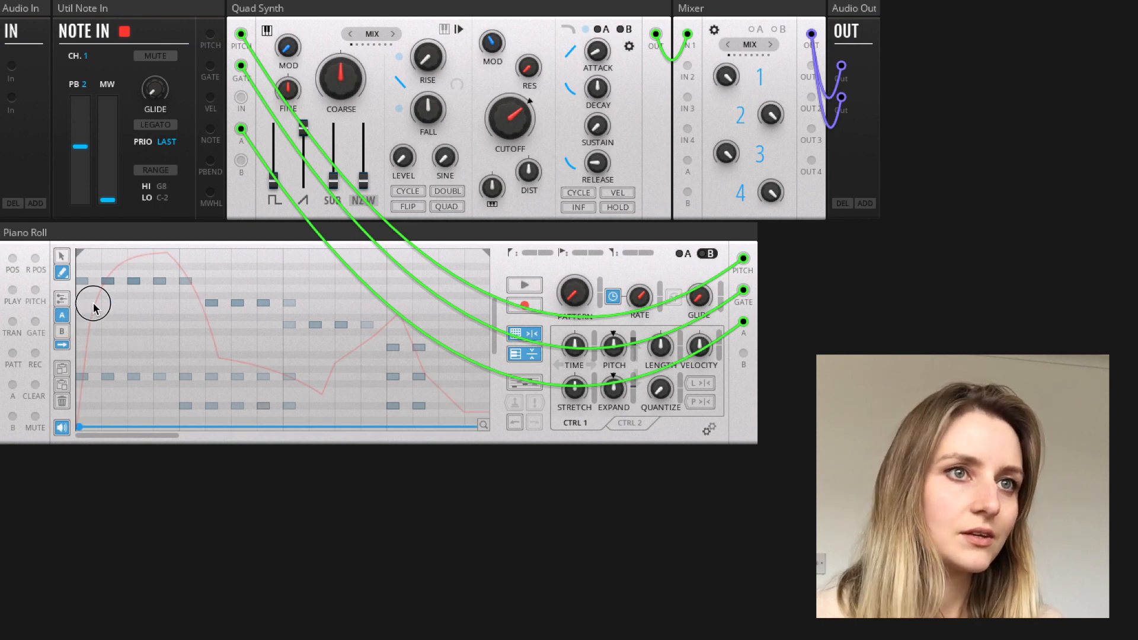
{"action": "left_click", "coordinate": [129, 274]}
{"action": "left_click", "coordinate": [155, 341]}
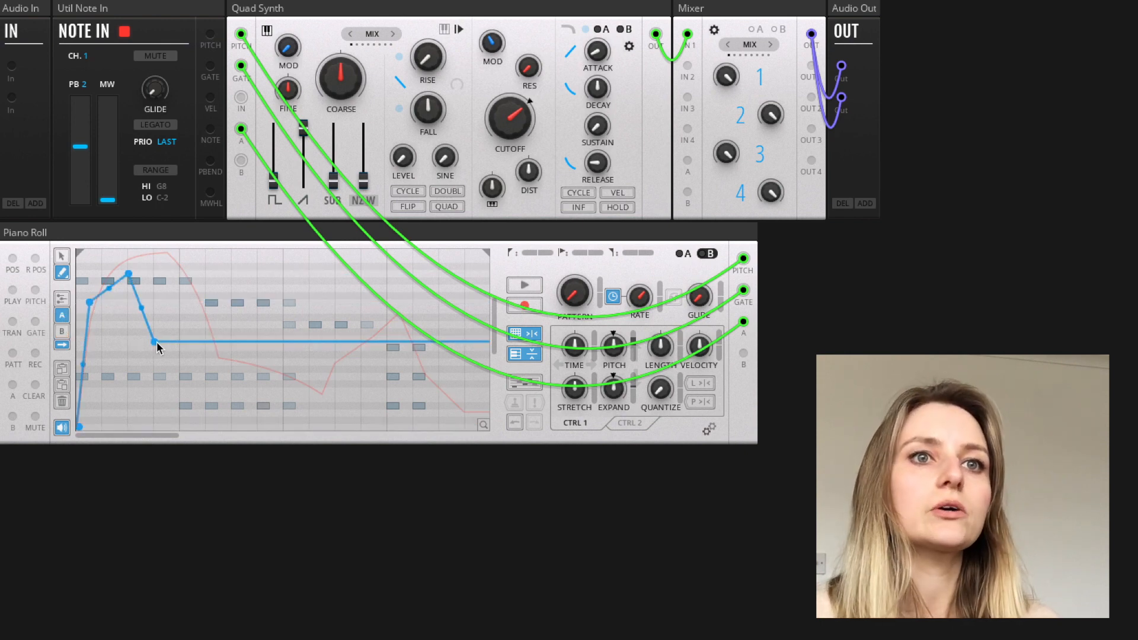
{"action": "left_click", "coordinate": [169, 423]}
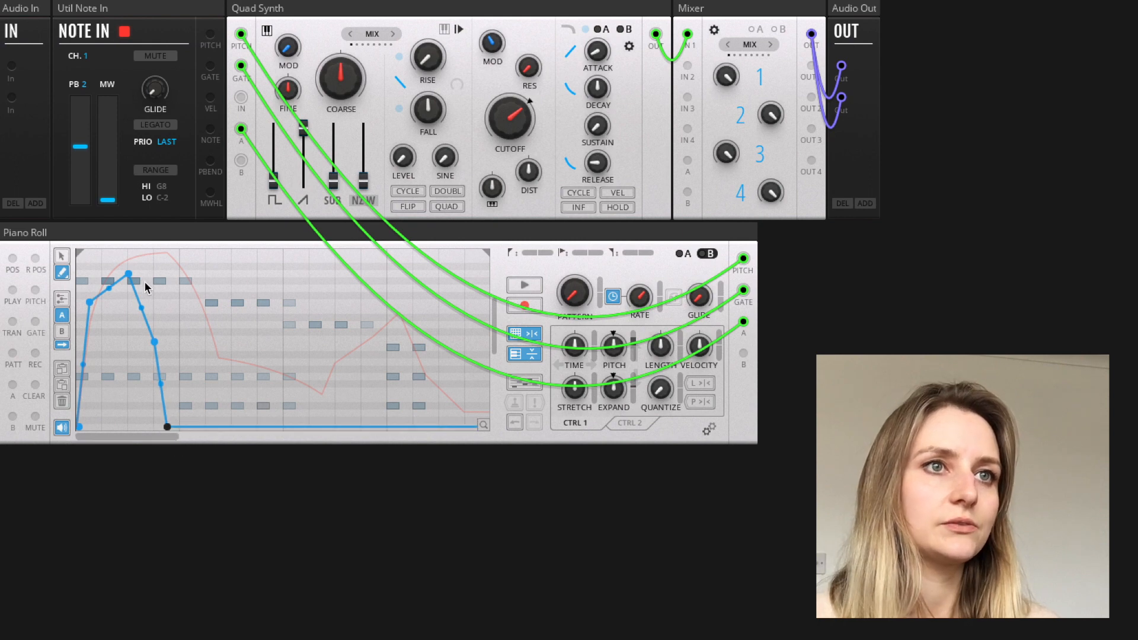
{"action": "left_click_drag", "start_coordinate": [109, 288], "coordinate": [107, 265]}
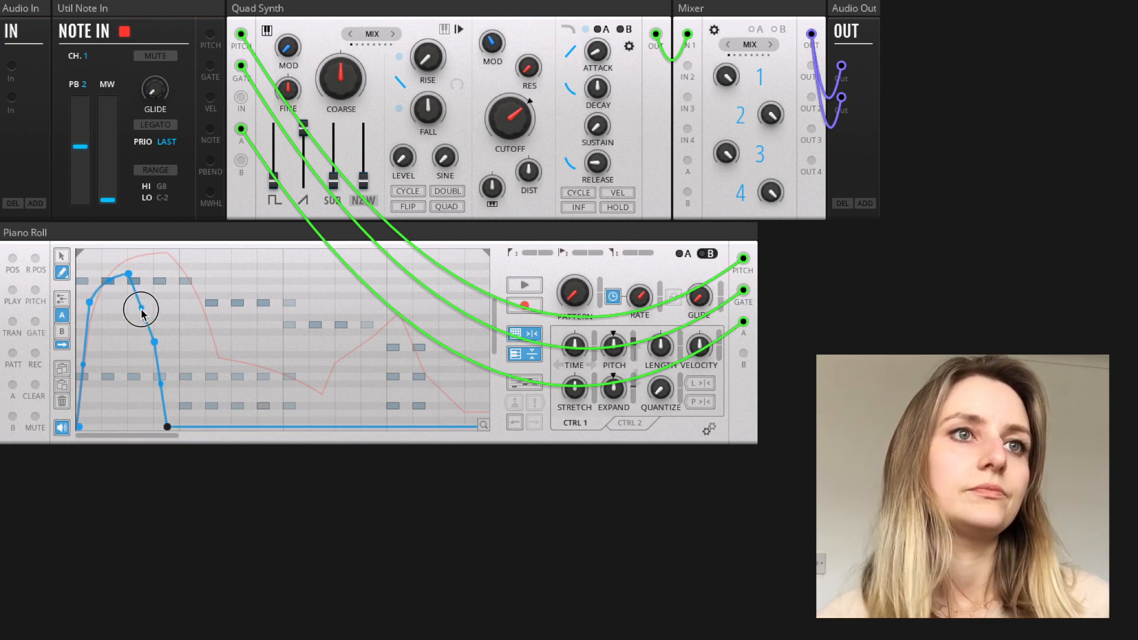
{"action": "mouse_move", "coordinate": [141, 308]}
{"action": "left_mouse_down"}
{"action": "mouse_move", "coordinate": [121, 374]}
{"action": "mouse_move", "coordinate": [141, 404]}
{"action": "left_mouse_up"}
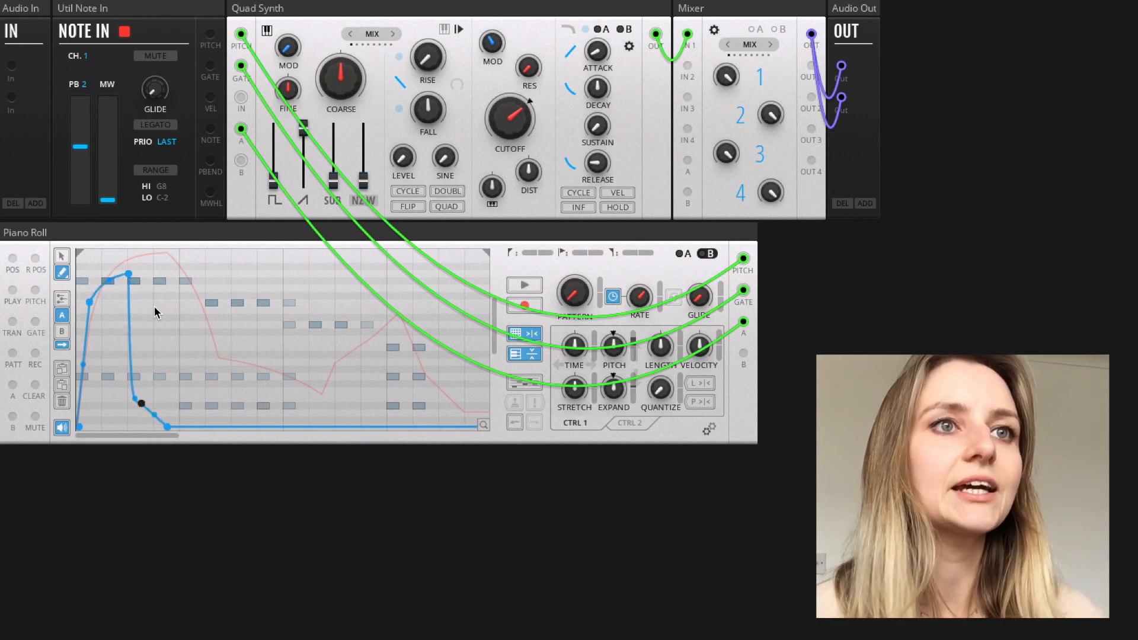
Step: Copy lane A's whole envelope and paste it at the start of the second, third and fourth grid sections
{"action": "left_click", "coordinate": [61, 256]}
{"action": "left_click_drag", "start_coordinate": [178, 261], "coordinate": [37, 463]}
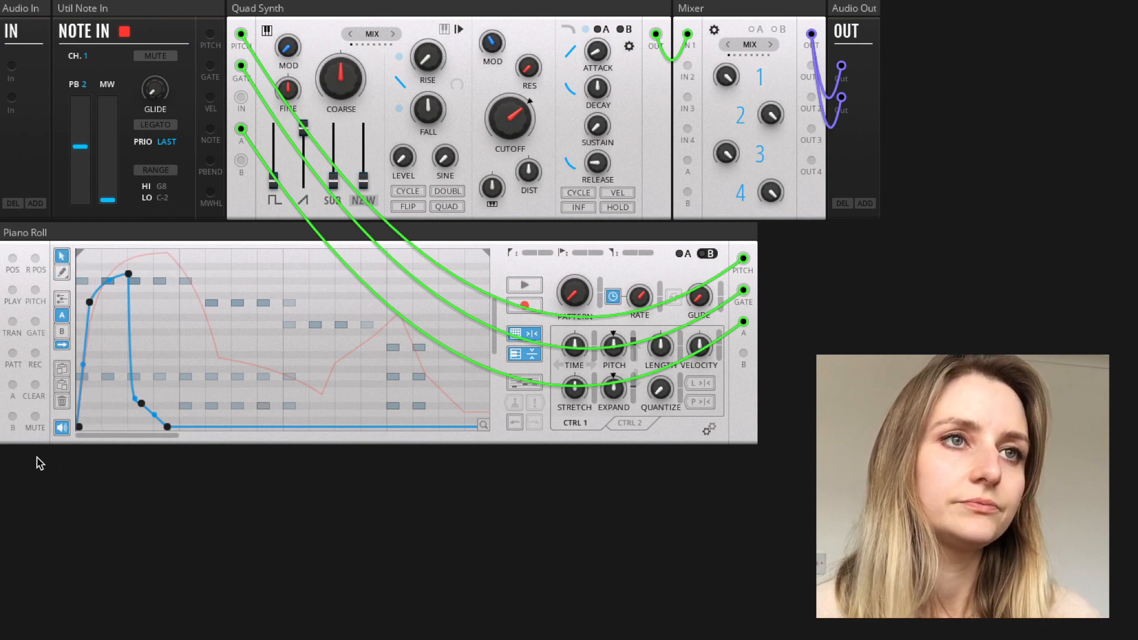
{"action": "left_click", "coordinate": [63, 368]}
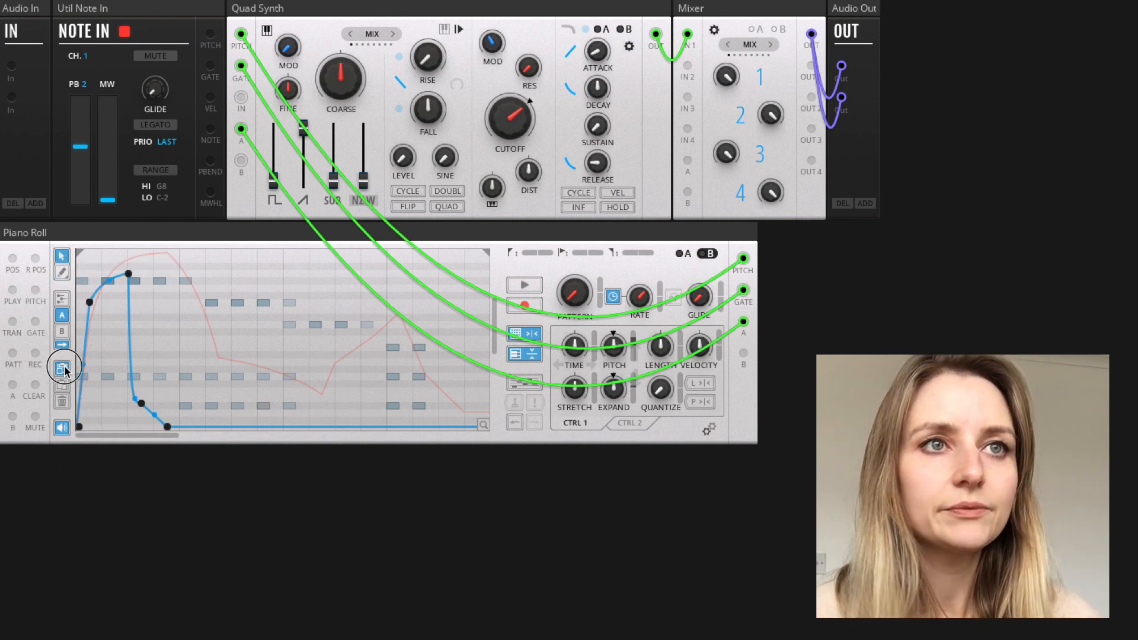
{"action": "left_click", "coordinate": [180, 367]}
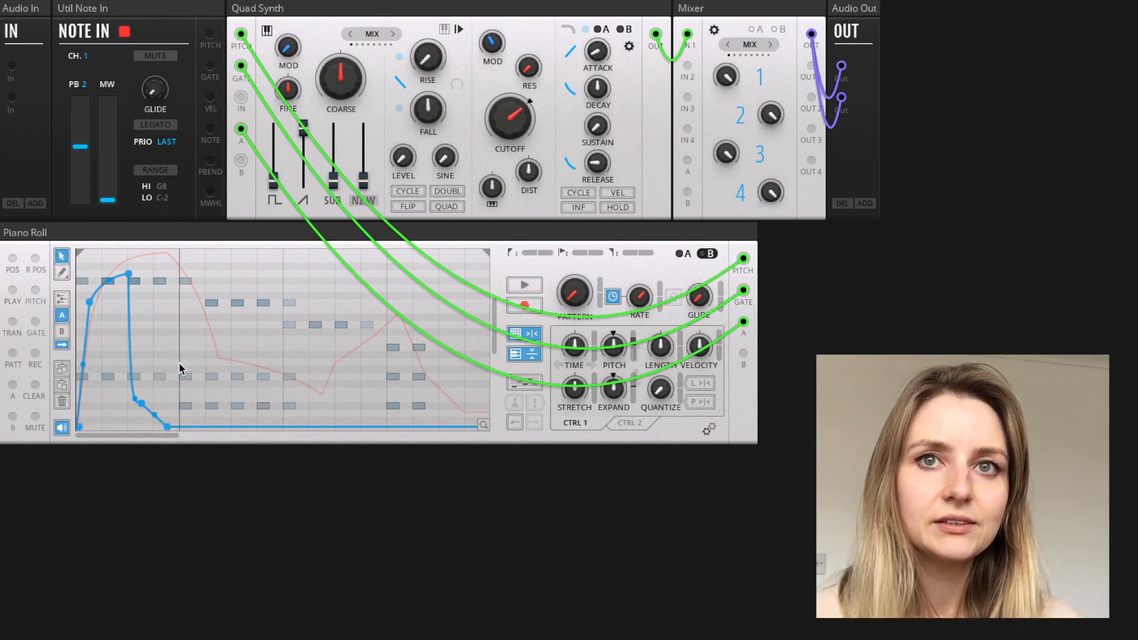
{"action": "left_click", "coordinate": [58, 385]}
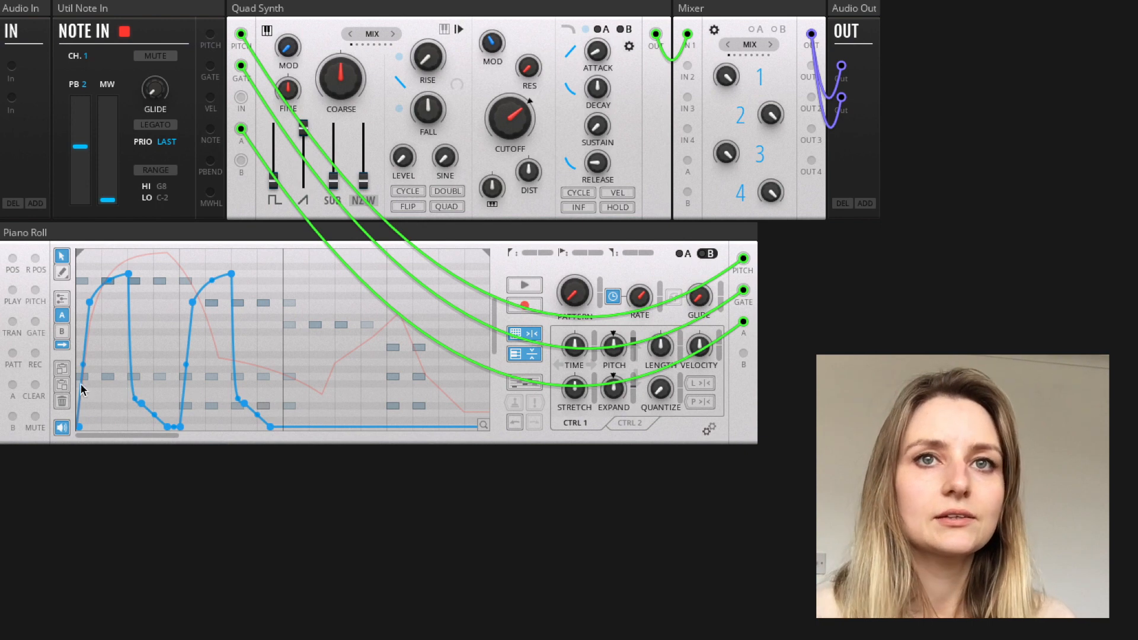
{"action": "left_click", "coordinate": [63, 385]}
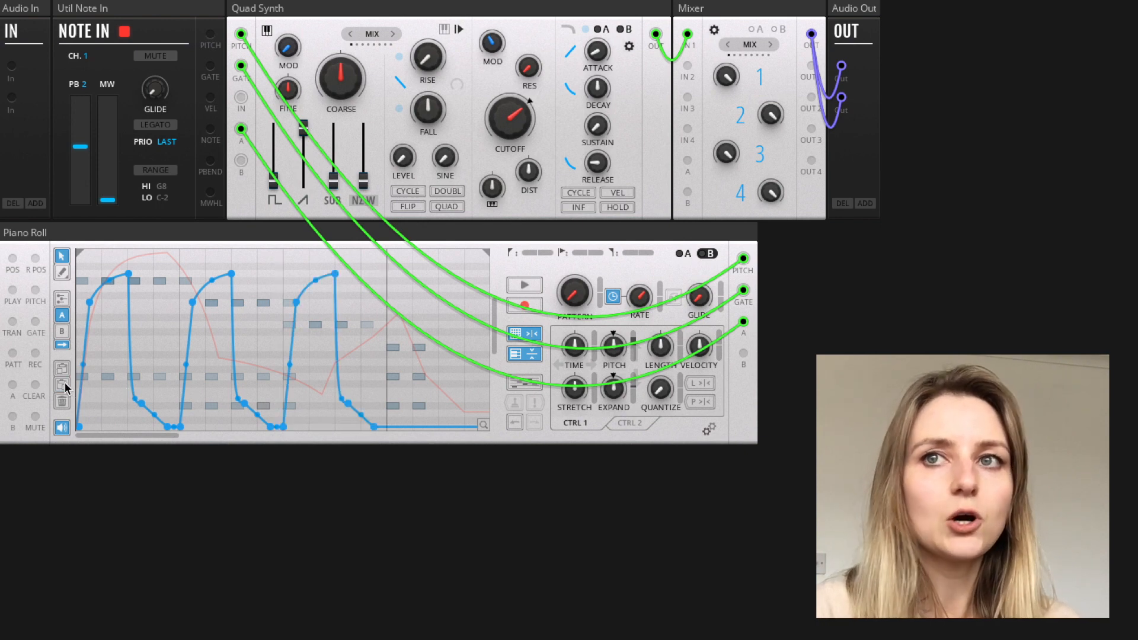
{"action": "left_click", "coordinate": [62, 385]}
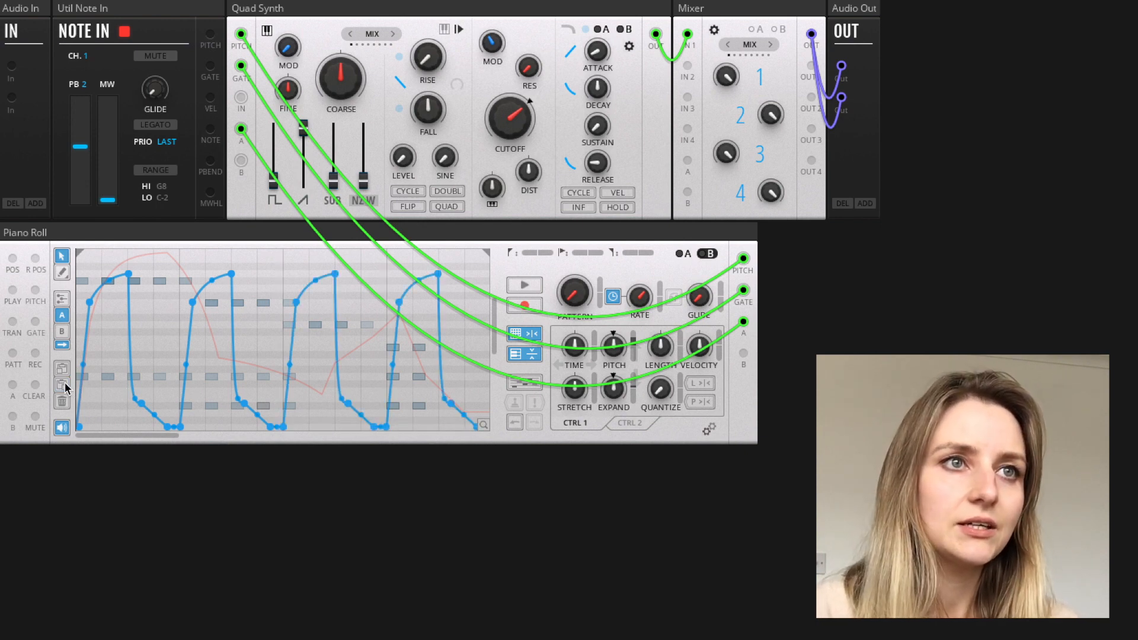
{"action": "left_click", "coordinate": [65, 384]}
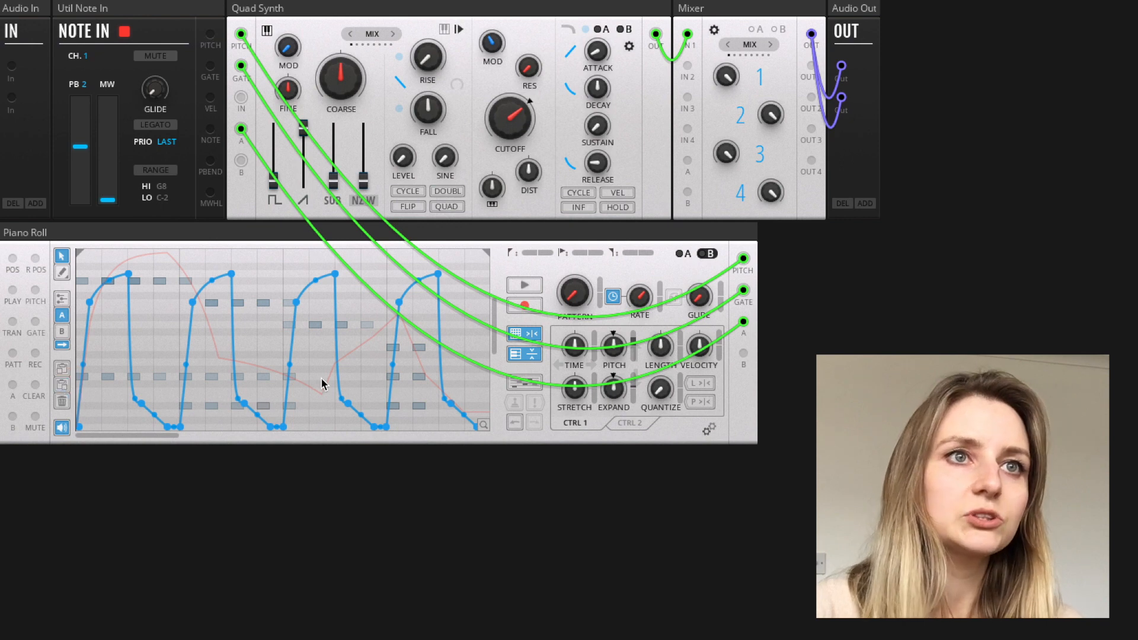
Step: Return to note editing and paste a copy of the notes in the third to fifth steps near the end of the visible pattern
{"action": "left_click", "coordinate": [62, 315]}
{"action": "left_click_drag", "start_coordinate": [122, 253], "coordinate": [201, 415]}
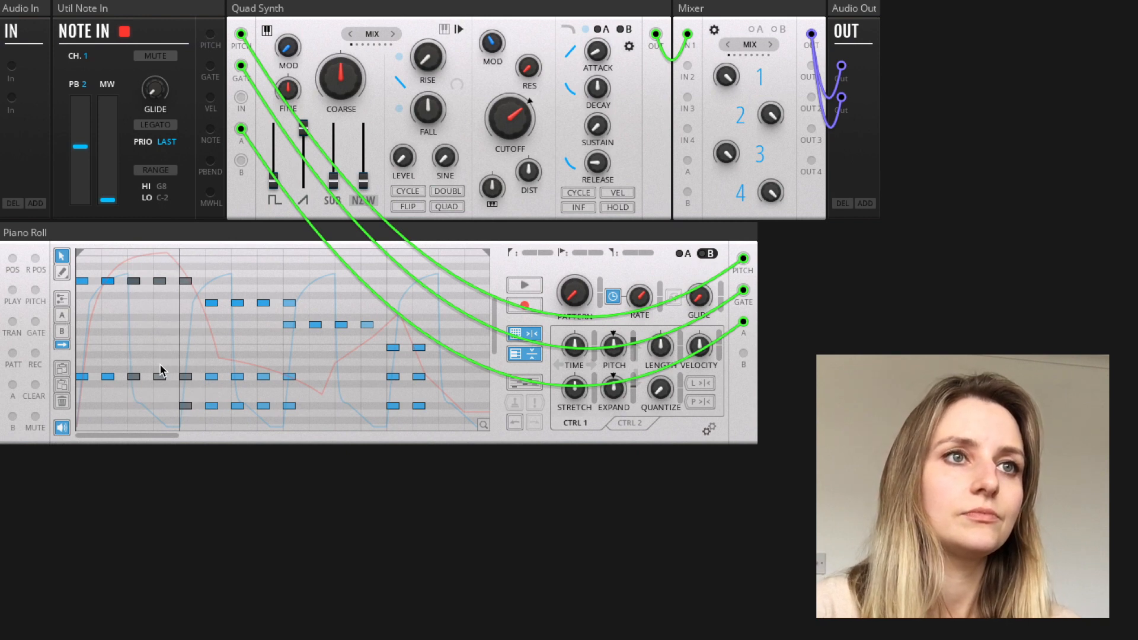
{"action": "left_click", "coordinate": [438, 352]}
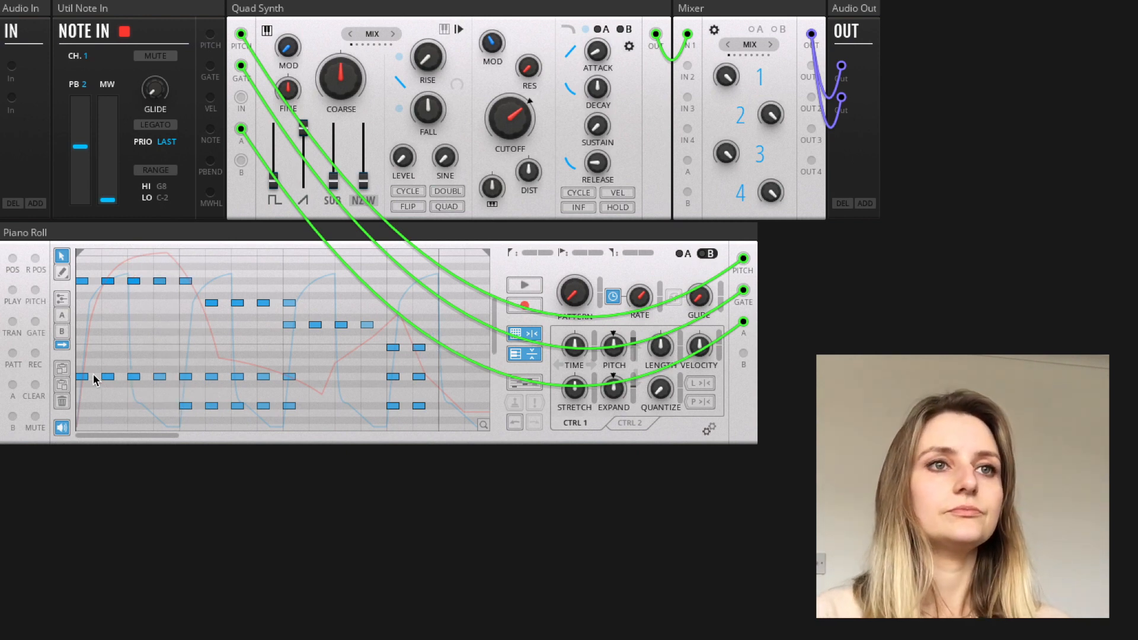
{"action": "left_click", "coordinate": [61, 384]}
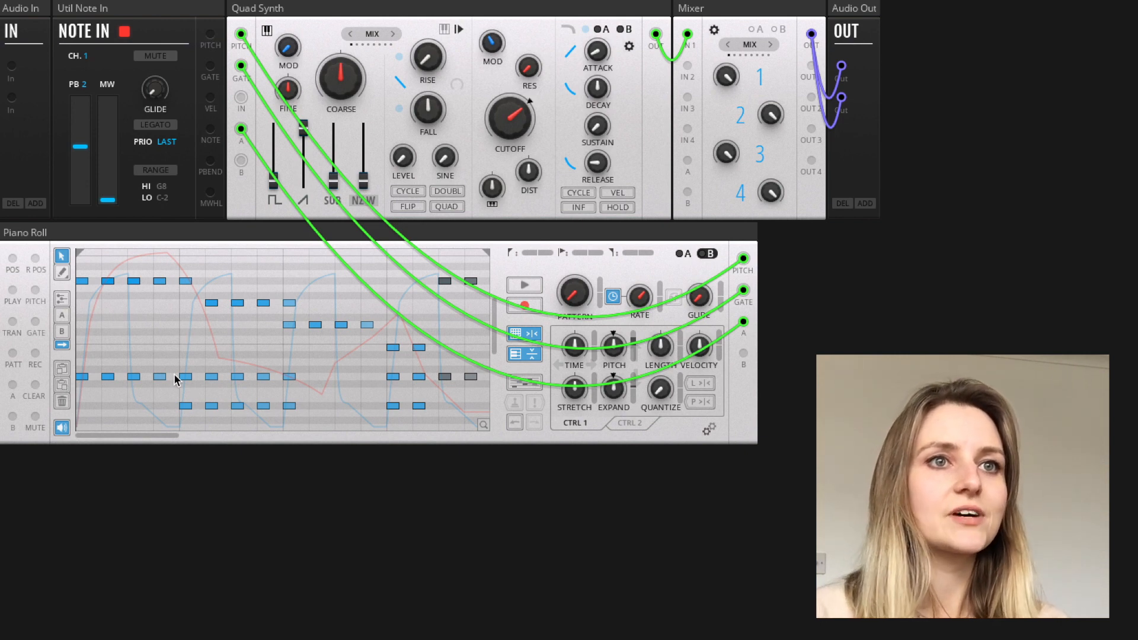
Step: Copy the lower two rows' notes in the fourth to sixth steps and paste the group at five different times and pitches across the grid
{"action": "left_click_drag", "start_coordinate": [155, 363], "coordinate": [218, 416]}
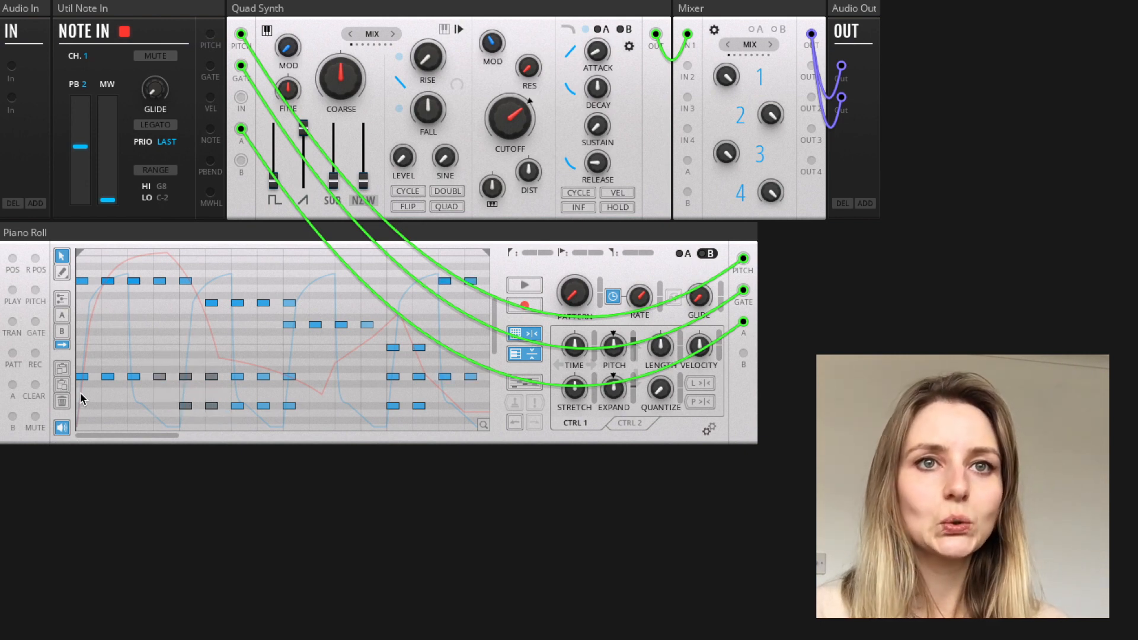
{"action": "left_click", "coordinate": [62, 368]}
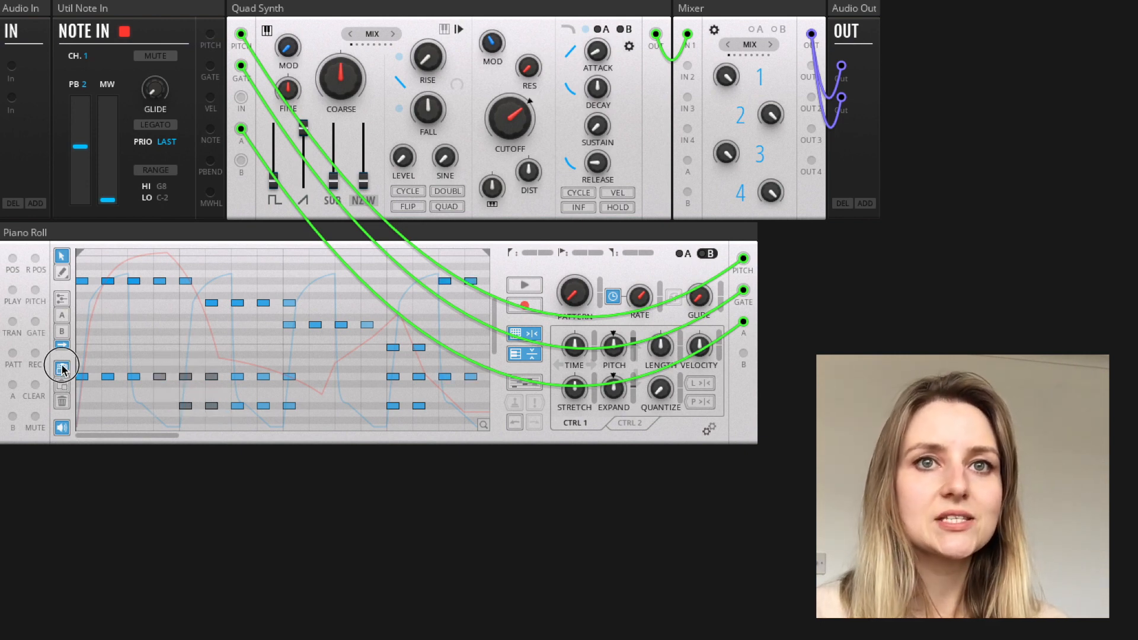
{"action": "left_click", "coordinate": [316, 416]}
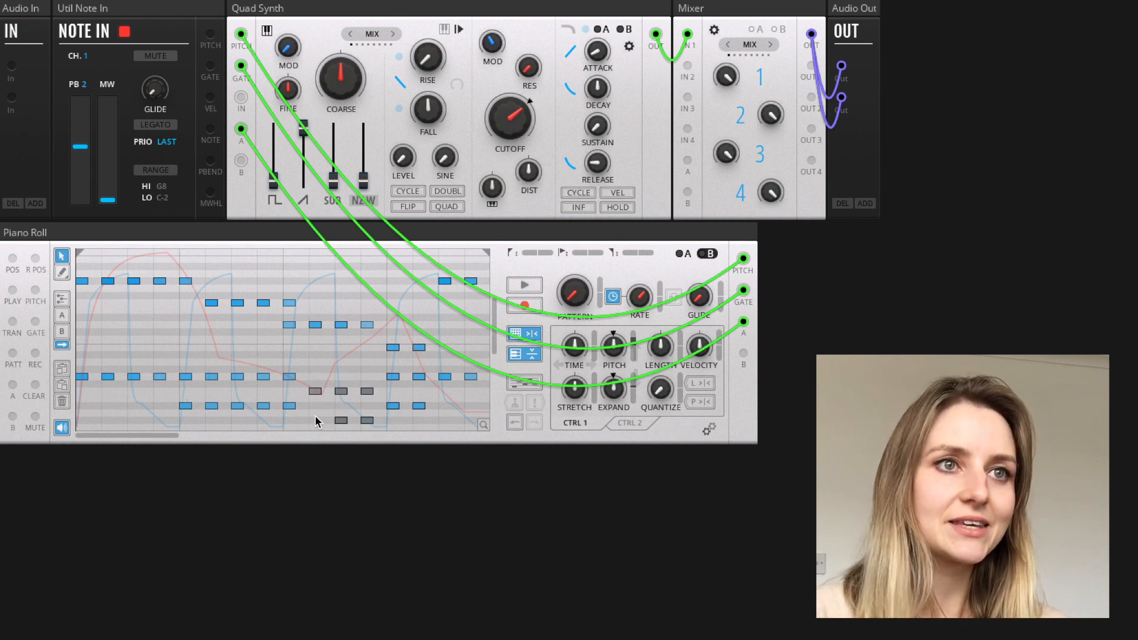
{"action": "left_click", "coordinate": [107, 341]}
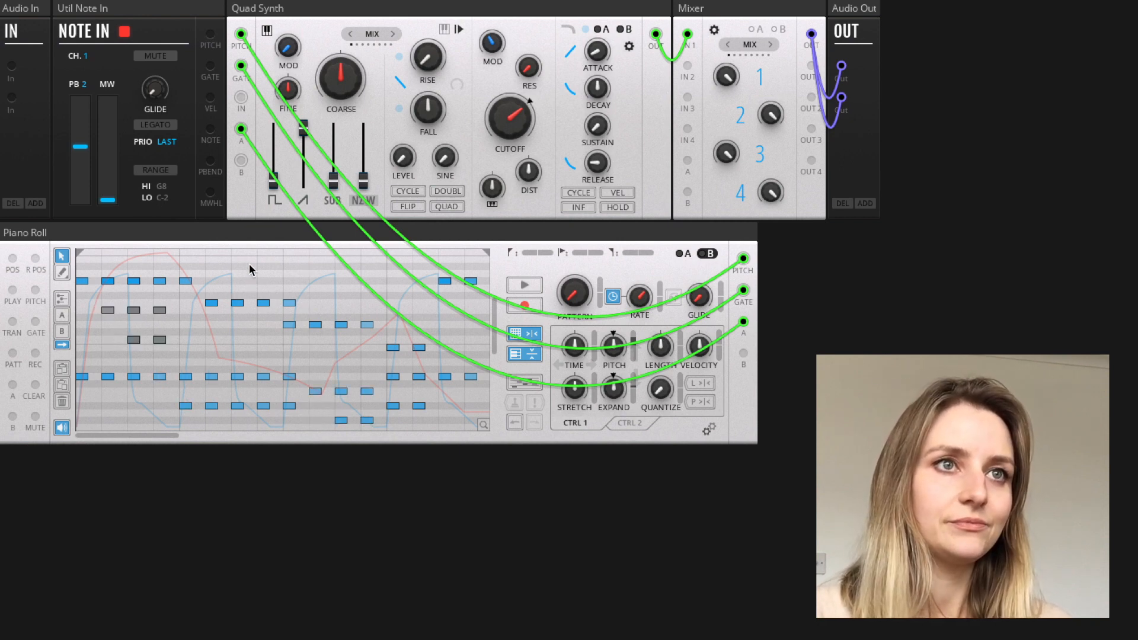
{"action": "left_click", "coordinate": [249, 259]}
{"action": "left_click", "coordinate": [90, 397]}
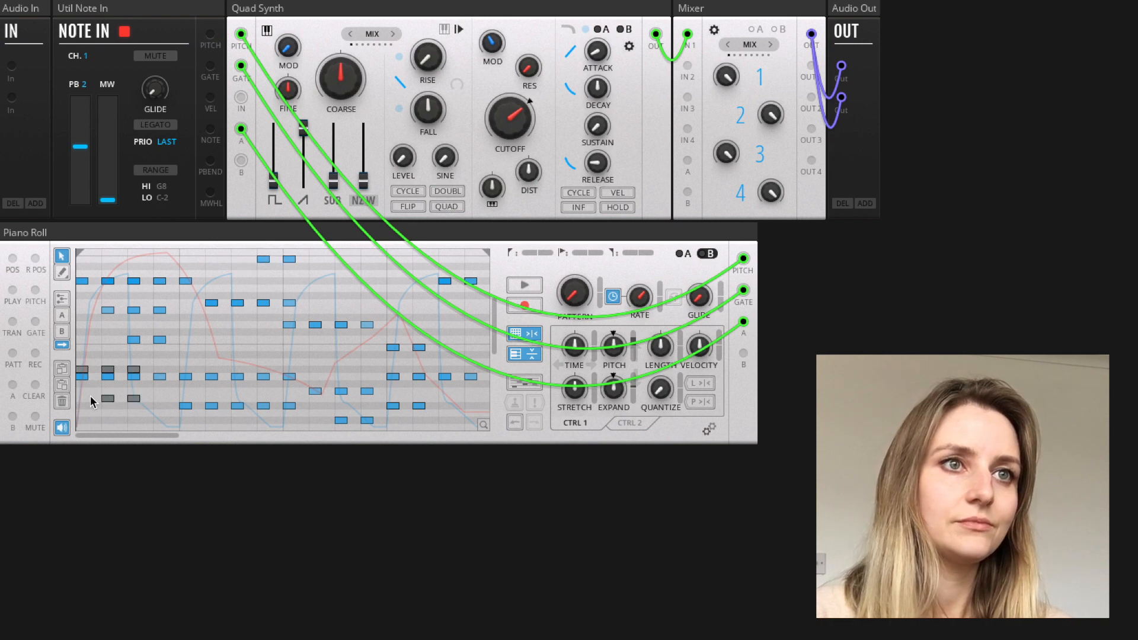
{"action": "left_click", "coordinate": [418, 422]}
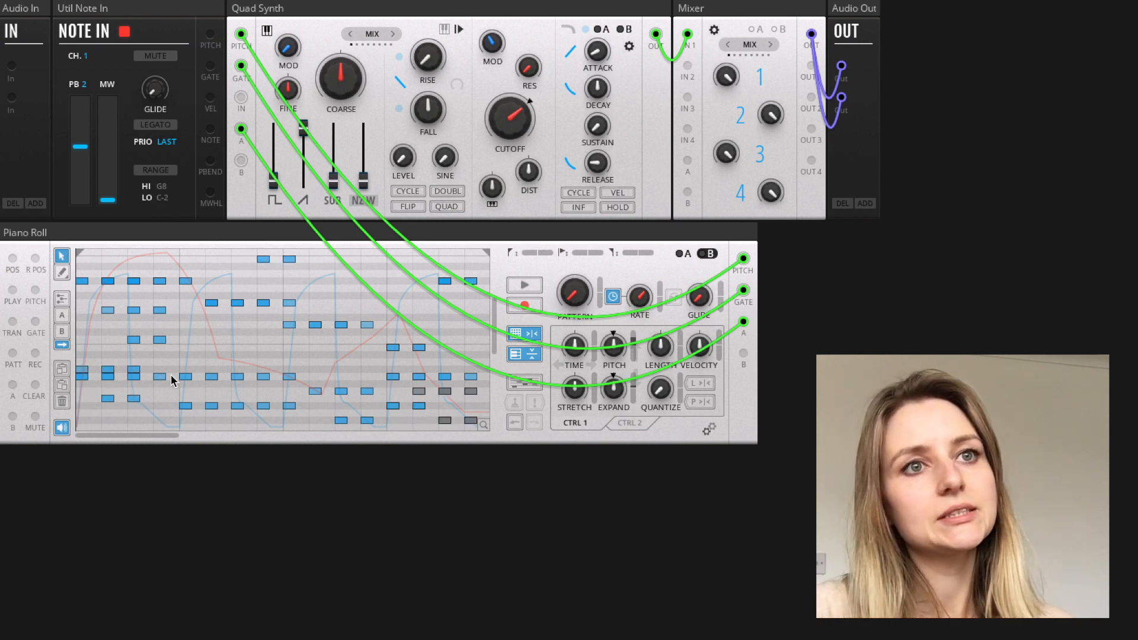
Step: Clear the pattern completely by deleting all notes, lane B's curve and lane A's curve
{"action": "left_click", "coordinate": [62, 402]}
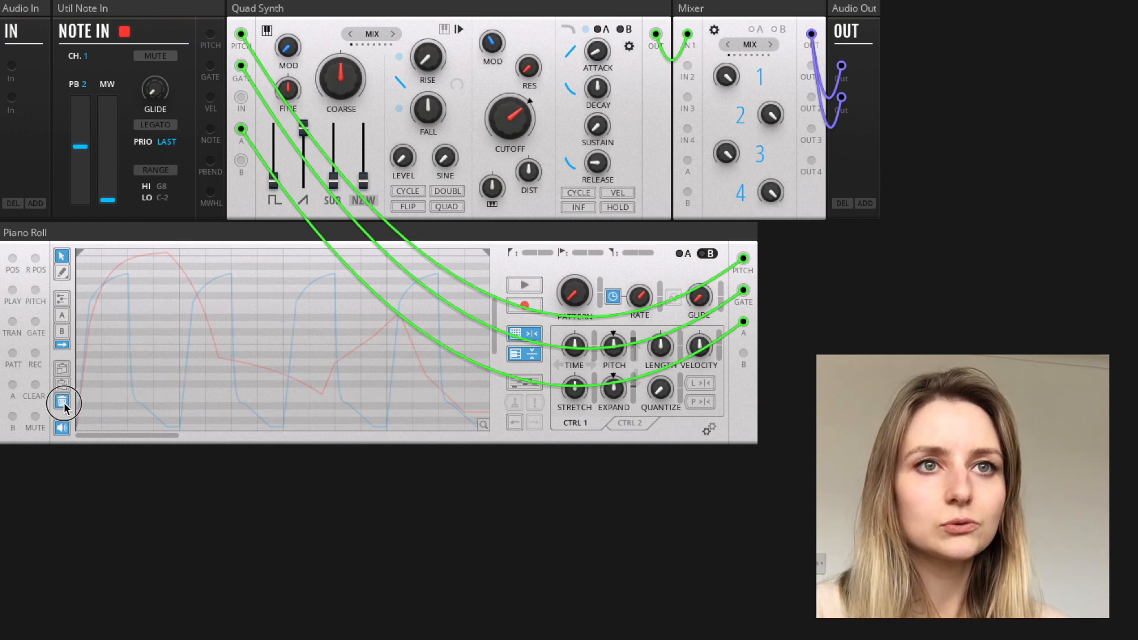
{"action": "left_click", "coordinate": [63, 332]}
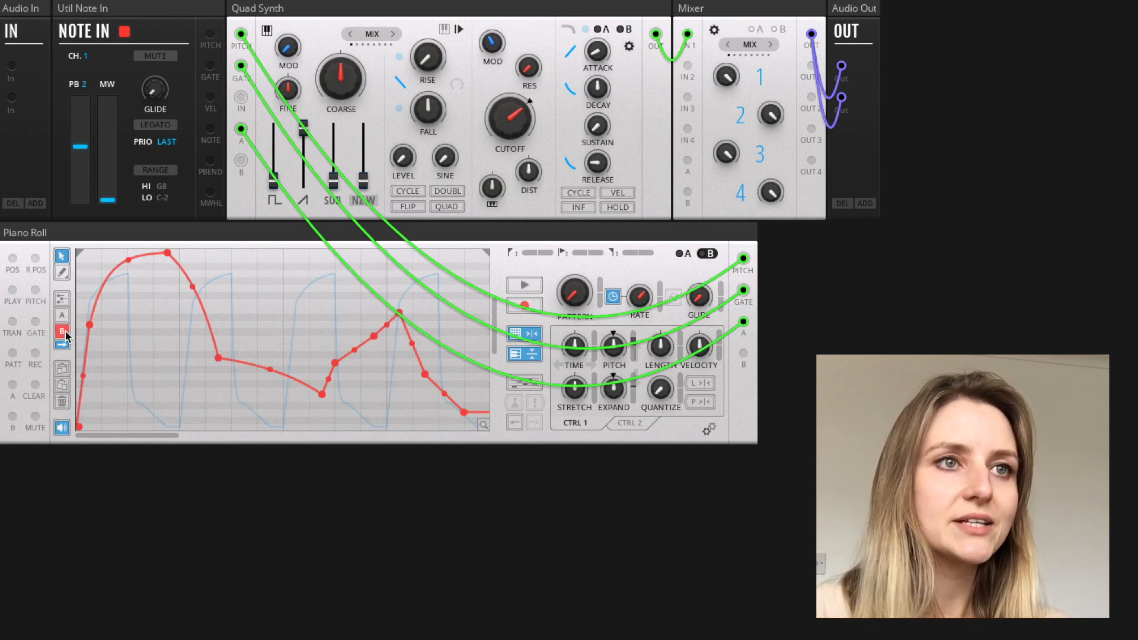
{"action": "left_click", "coordinate": [62, 402]}
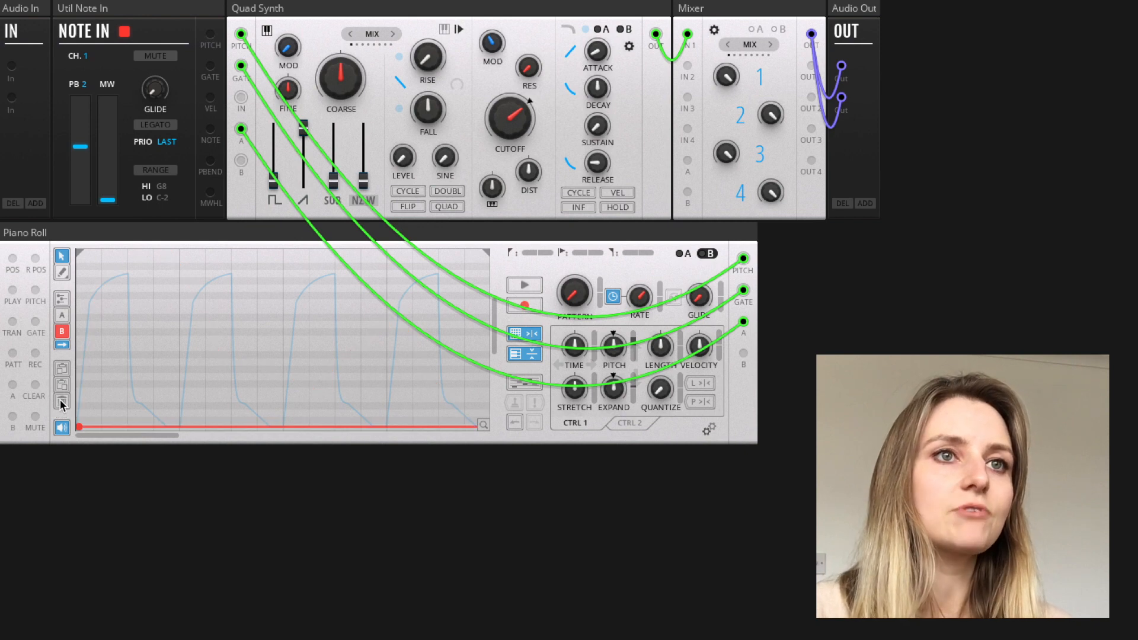
{"action": "key", "text": "super+z"}
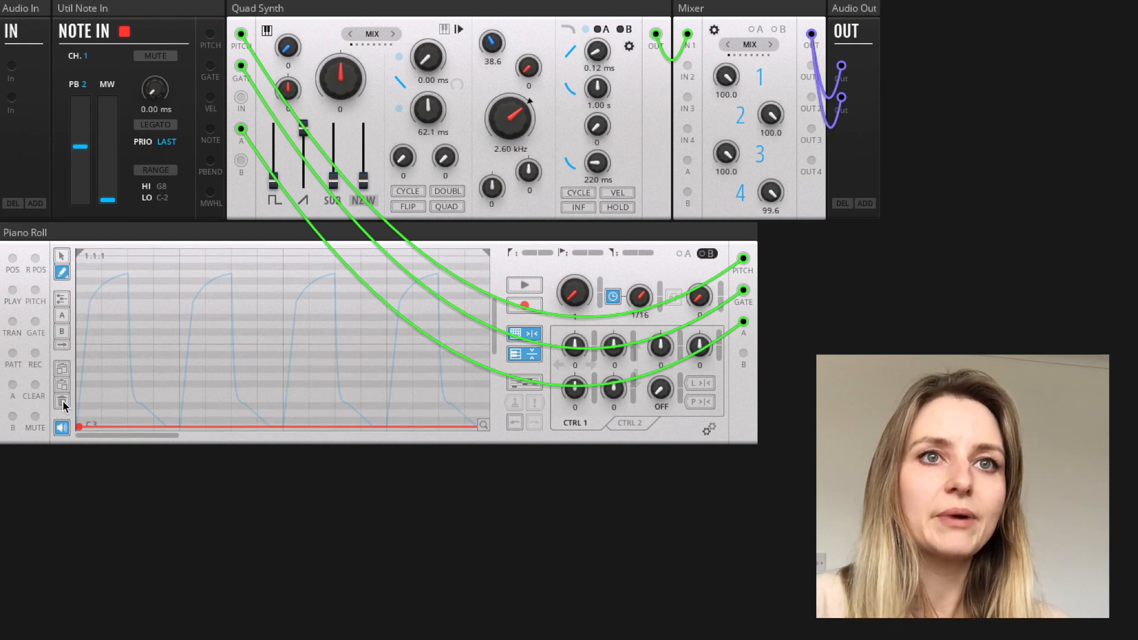
{"action": "left_click", "coordinate": [62, 401]}
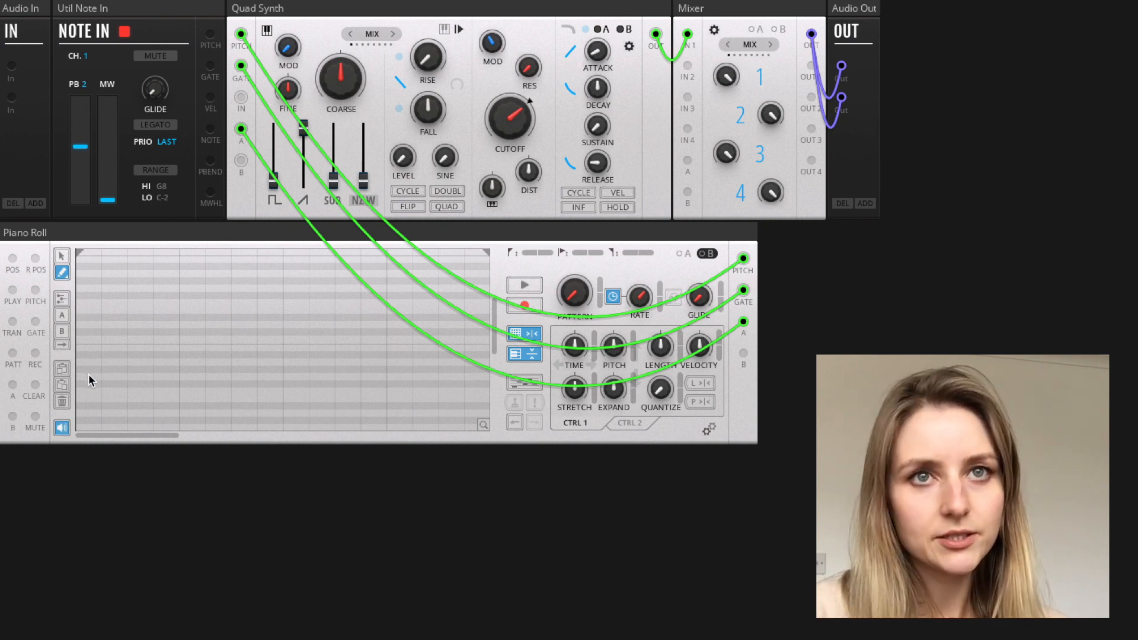
Step: Draw six one-step notes at varying pitches in steps 1, 2, 4, 6, 8 and 9
{"action": "left_click", "coordinate": [88, 391]}
{"action": "left_click", "coordinate": [117, 341]}
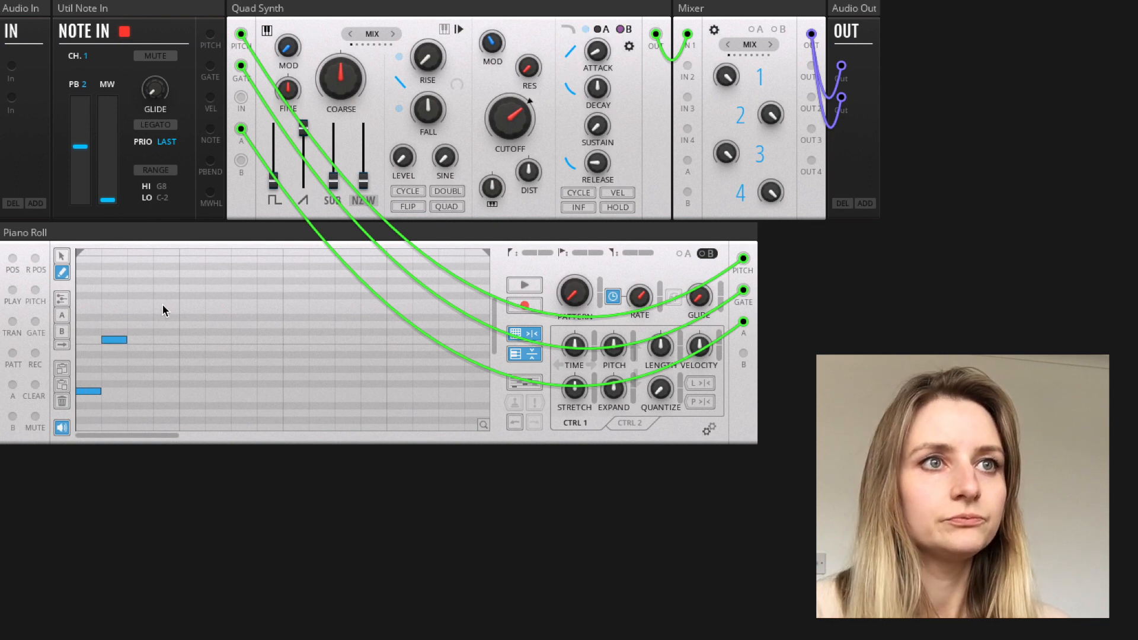
{"action": "left_click", "coordinate": [269, 377]}
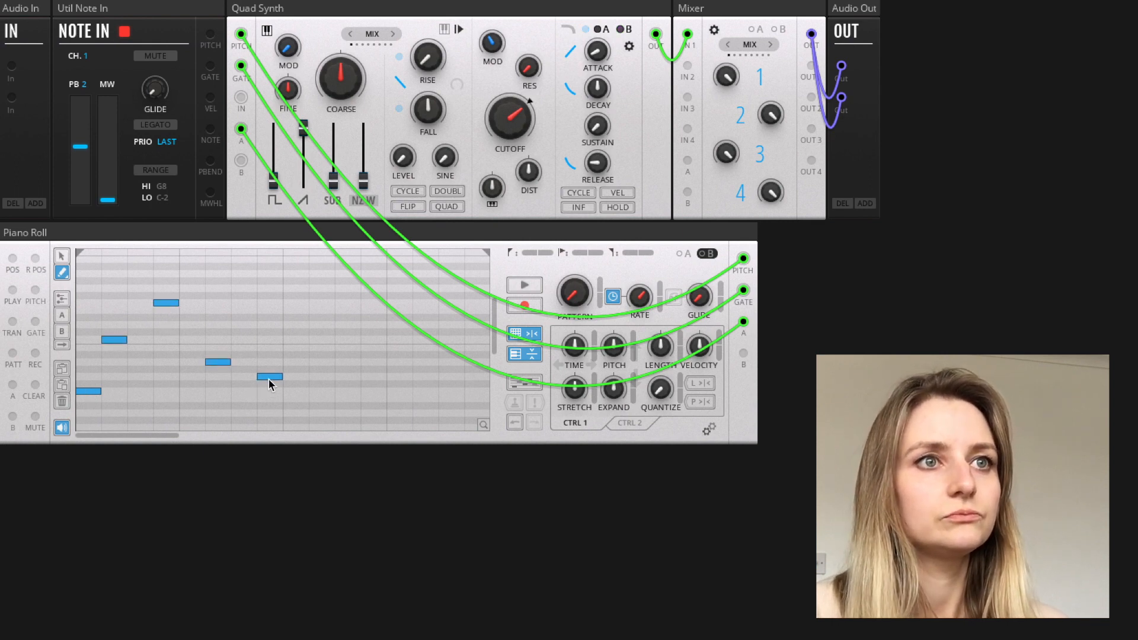
{"action": "left_click", "coordinate": [303, 391]}
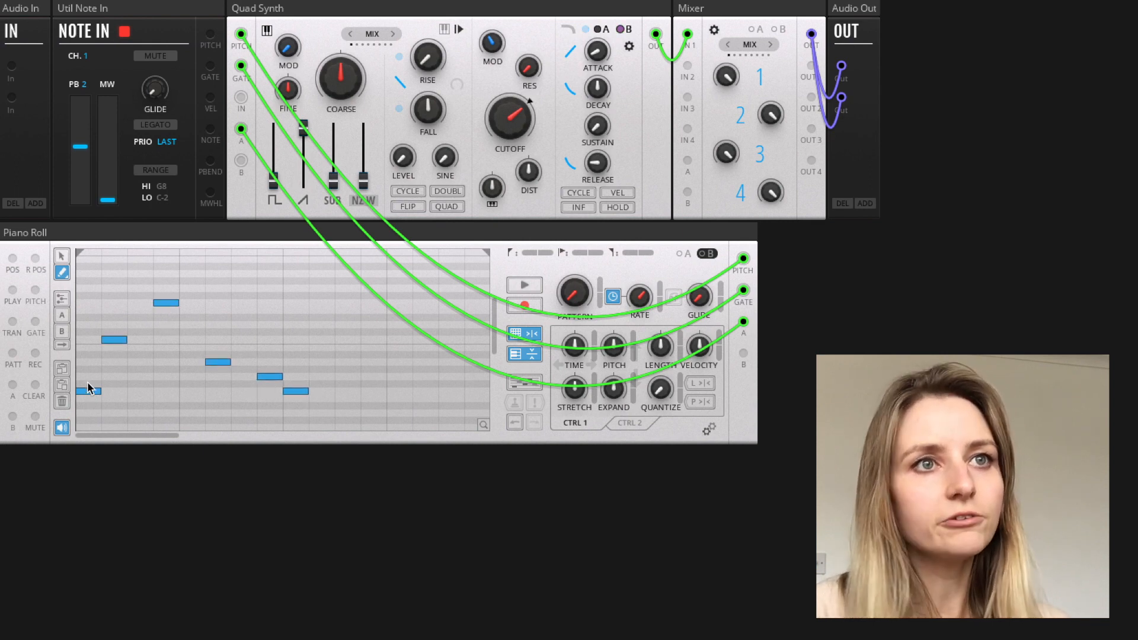
Step: Turn off note preview and reshape the melody, lowering the first note, adding a note in step 3 and raising the step 4 note
{"action": "left_click", "coordinate": [64, 427]}
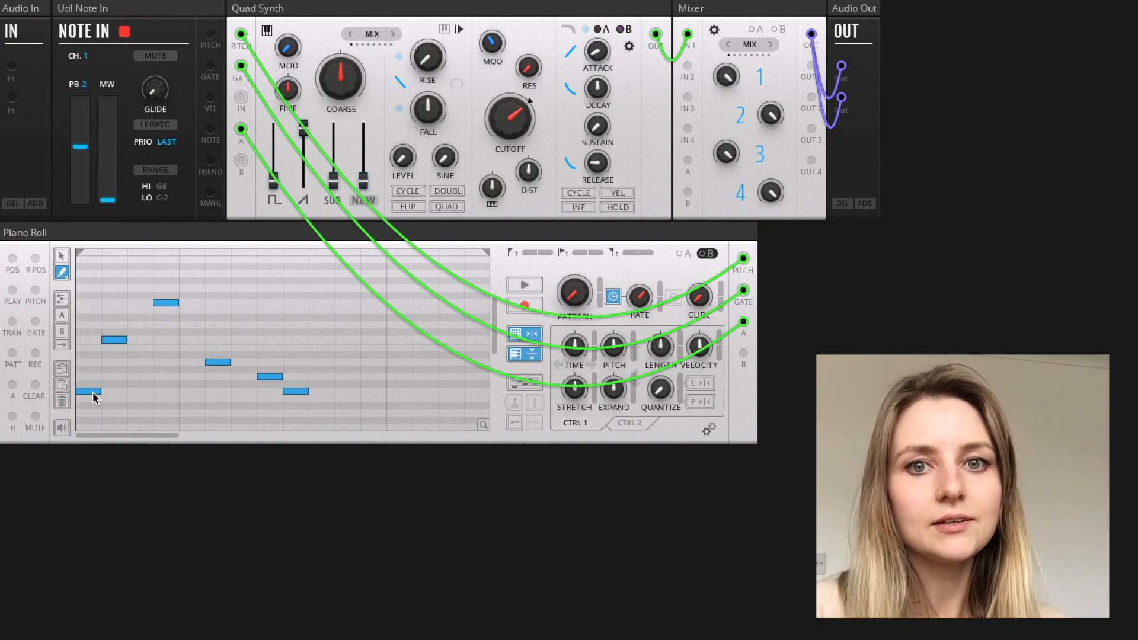
{"action": "left_click_drag", "start_coordinate": [84, 393], "coordinate": [84, 415]}
{"action": "left_click", "coordinate": [132, 374]}
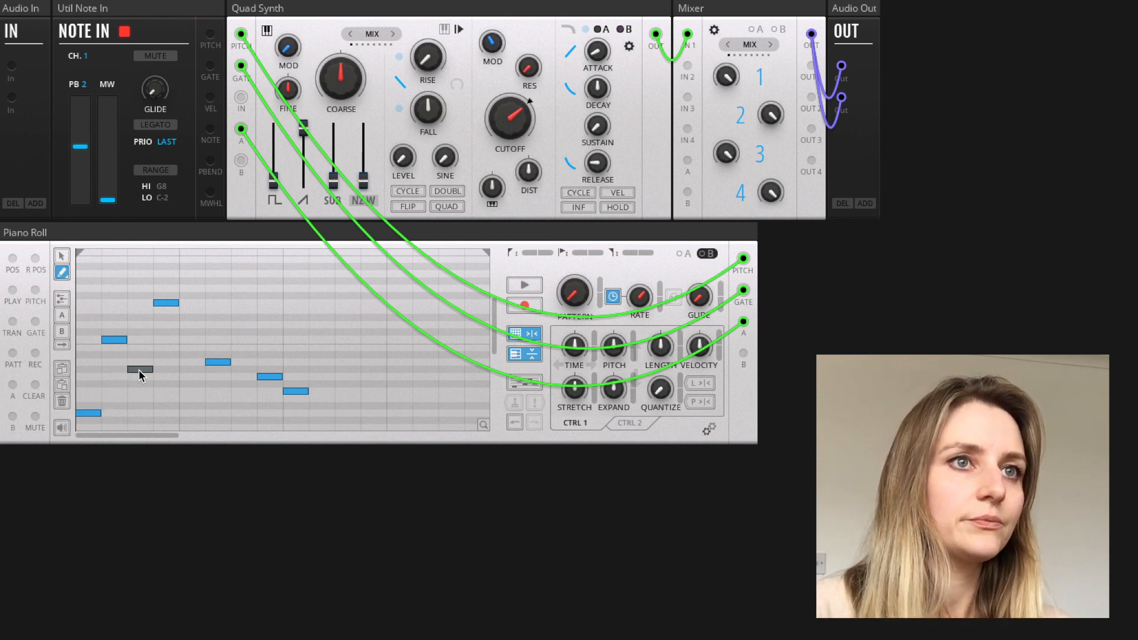
{"action": "left_click_drag", "start_coordinate": [166, 302], "coordinate": [166, 272]}
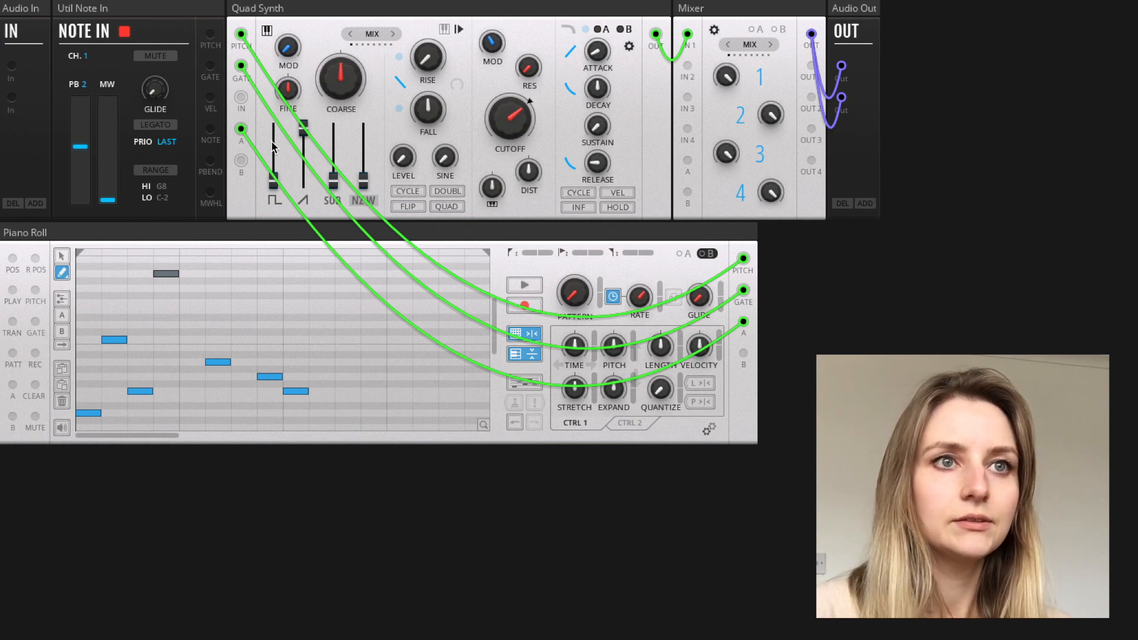
Step: Hide the patch cables and turn off the Piano Roll's modulation B display
{"action": "left_click", "coordinate": [33, 0]}
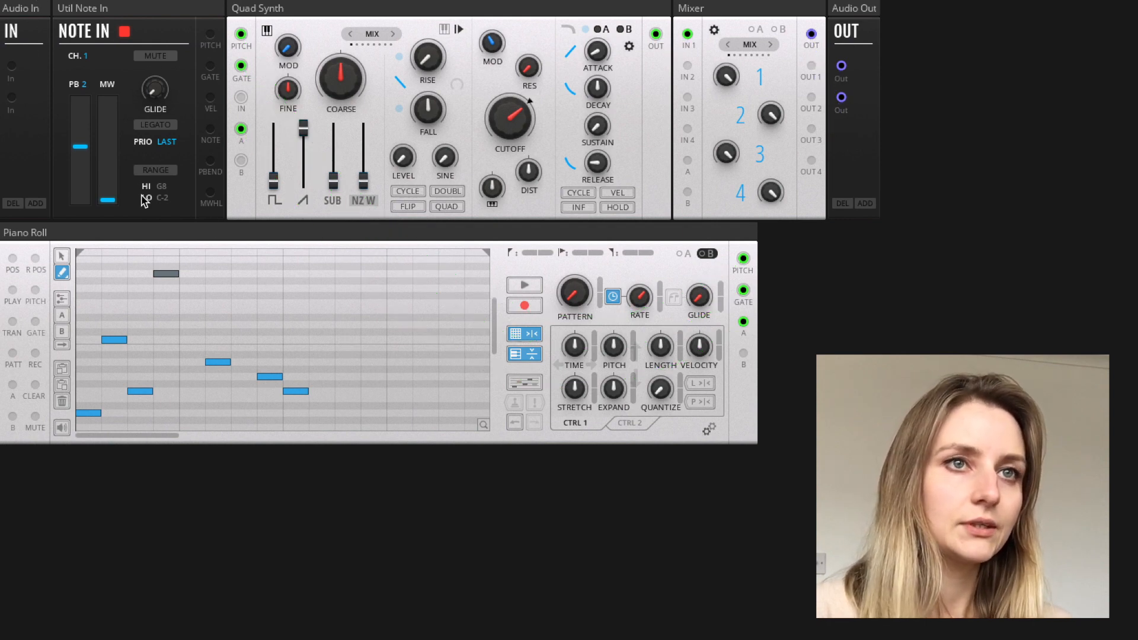
{"action": "left_click", "coordinate": [710, 254]}
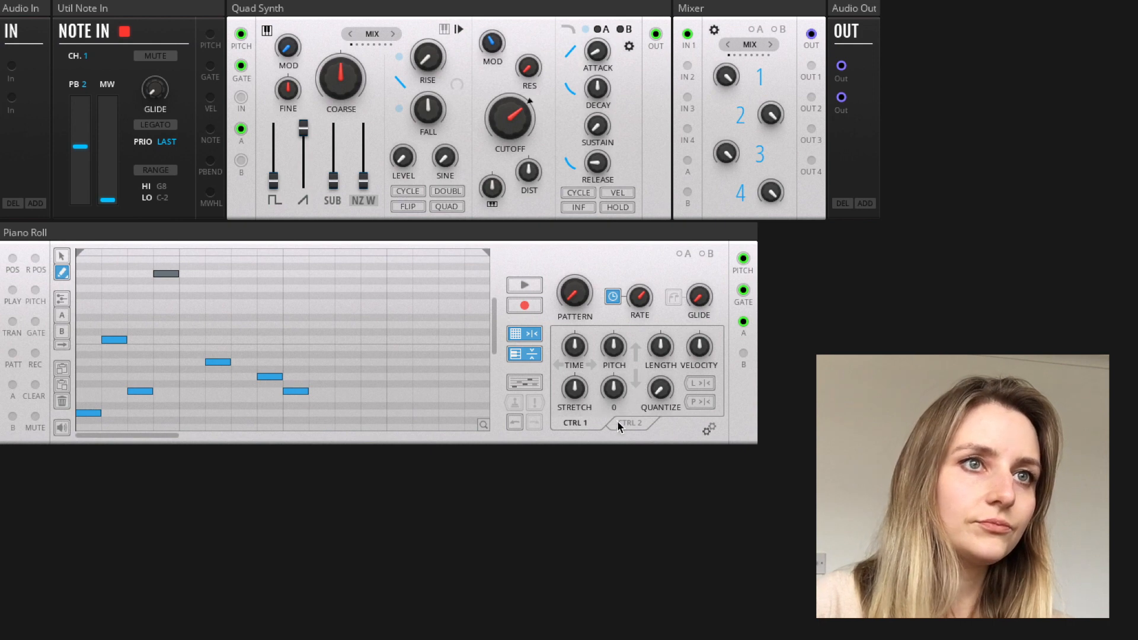
Step: Examine the Piano Roll's two sets of note transform controls and return to the first set
{"action": "left_click", "coordinate": [632, 422]}
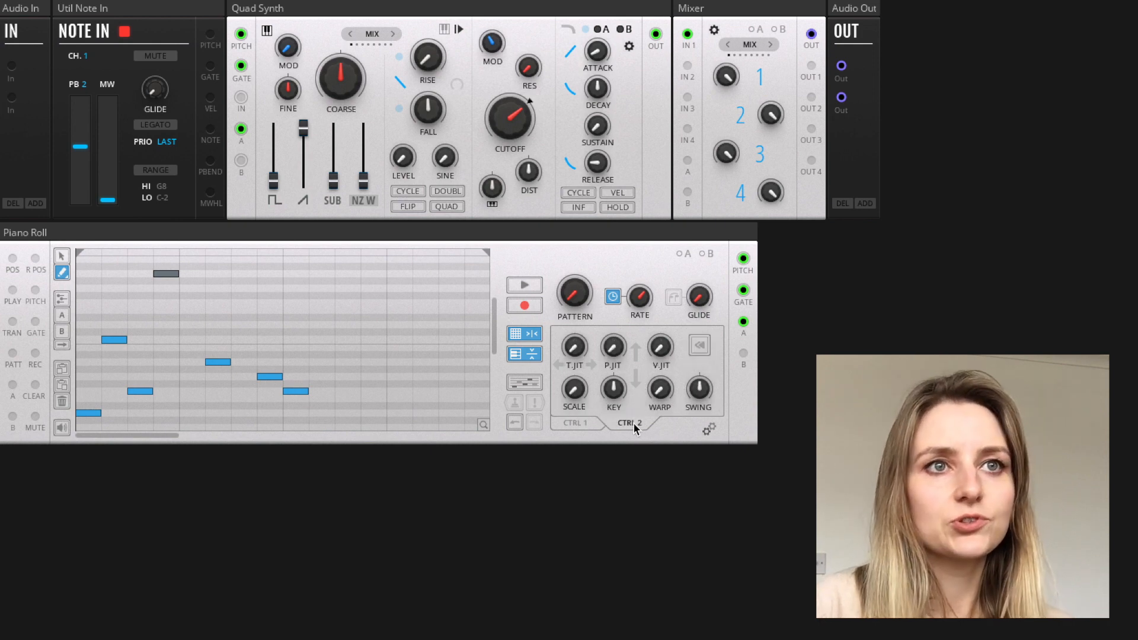
{"action": "left_click", "coordinate": [579, 424]}
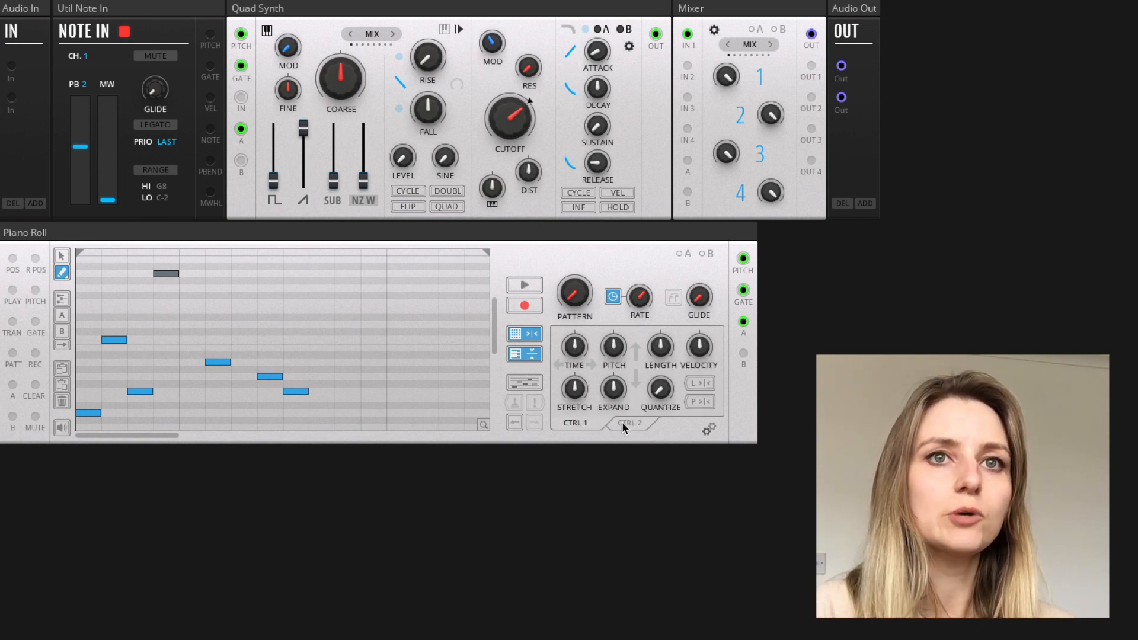
{"action": "left_click", "coordinate": [633, 425]}
{"action": "left_click", "coordinate": [590, 422]}
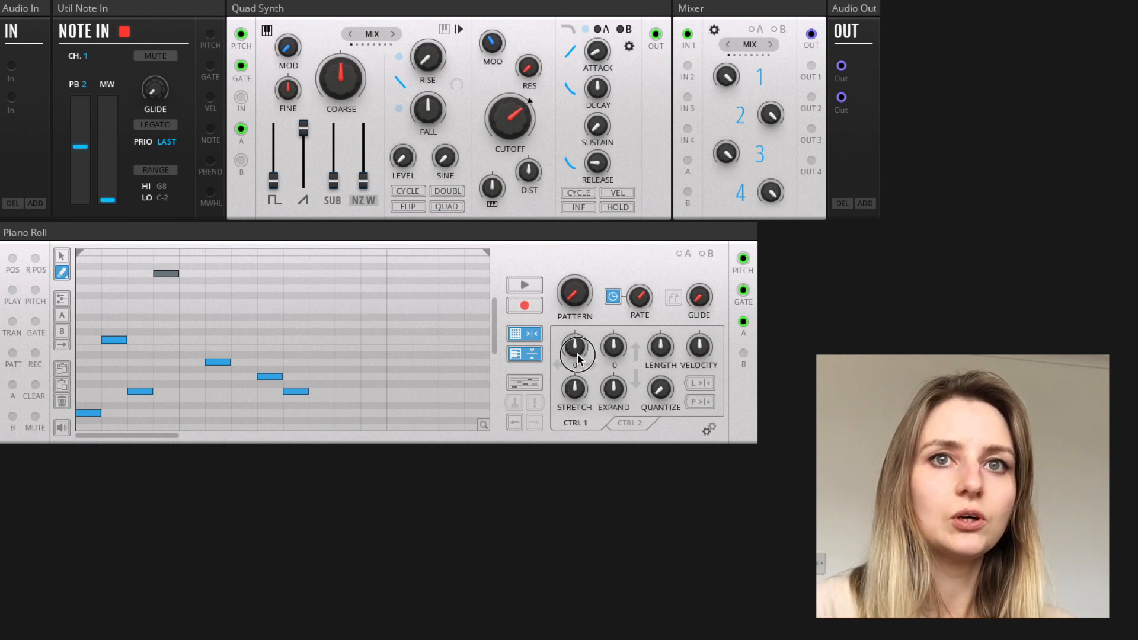
Step: Transform the notes with time 5.0, pitch -2 and stretch 47.6, narrowing their pitch spread and shortening them
{"action": "mouse_move", "coordinate": [575, 349]}
{"action": "left_mouse_down"}
{"action": "mouse_move", "coordinate": [581, 331]}
{"action": "mouse_move", "coordinate": [577, 343]}
{"action": "left_mouse_up"}
{"action": "left_click_drag", "start_coordinate": [574, 389], "coordinate": [612, 348]}
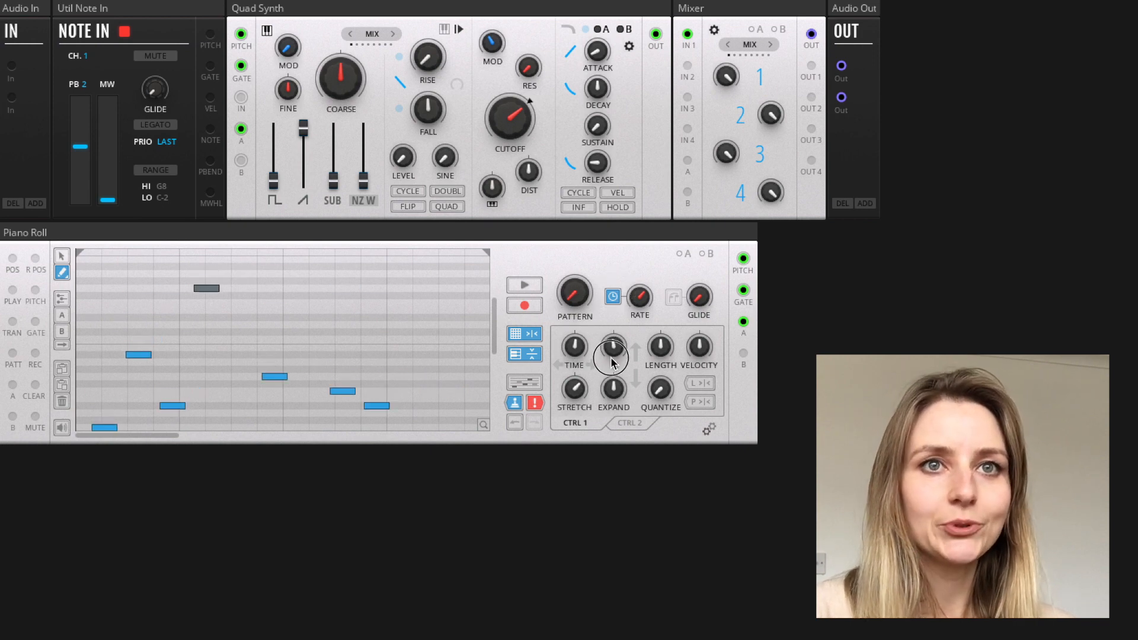
{"action": "left_click_drag", "start_coordinate": [614, 386], "coordinate": [646, 435]}
{"action": "left_click_drag", "start_coordinate": [661, 345], "coordinate": [567, 364]}
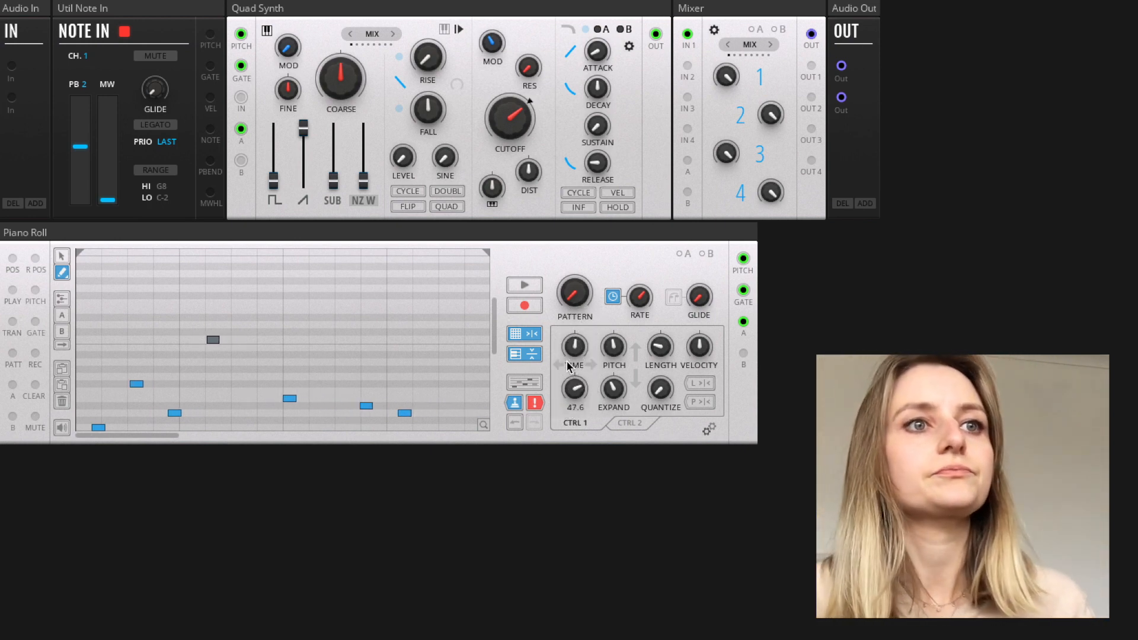
Step: Try out time jitter, pitch jitter and scale on the notes, reset them and return to the first set of transforms
{"action": "left_click", "coordinate": [631, 422]}
{"action": "left_click_drag", "start_coordinate": [575, 347], "coordinate": [569, 282]}
{"action": "mouse_move", "coordinate": [612, 343]}
{"action": "left_mouse_down"}
{"action": "mouse_move", "coordinate": [627, 234]}
{"action": "mouse_move", "coordinate": [603, 360]}
{"action": "left_mouse_up"}
{"action": "left_click_drag", "start_coordinate": [580, 398], "coordinate": [566, 421]}
{"action": "left_click_drag", "start_coordinate": [577, 348], "coordinate": [544, 444]}
{"action": "left_click", "coordinate": [574, 422]}
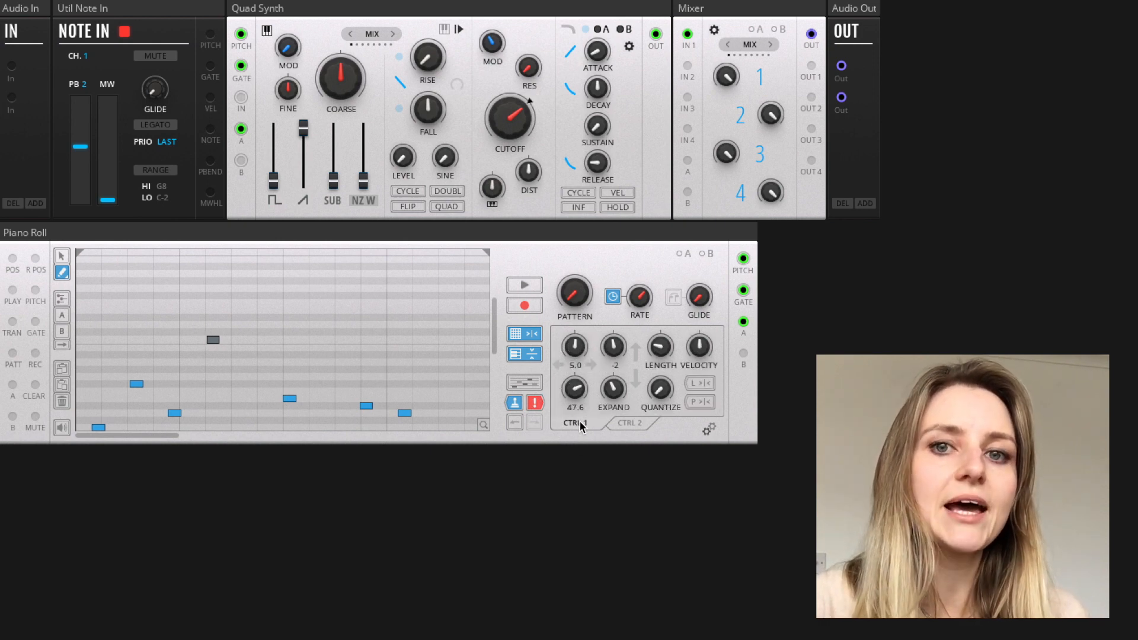
Step: Adjust the transforms to length 26.5, a higher pitch, slightly less stretch and expand -21.0, and apply them to the notes
{"action": "left_click_drag", "start_coordinate": [577, 356], "coordinate": [575, 348]}
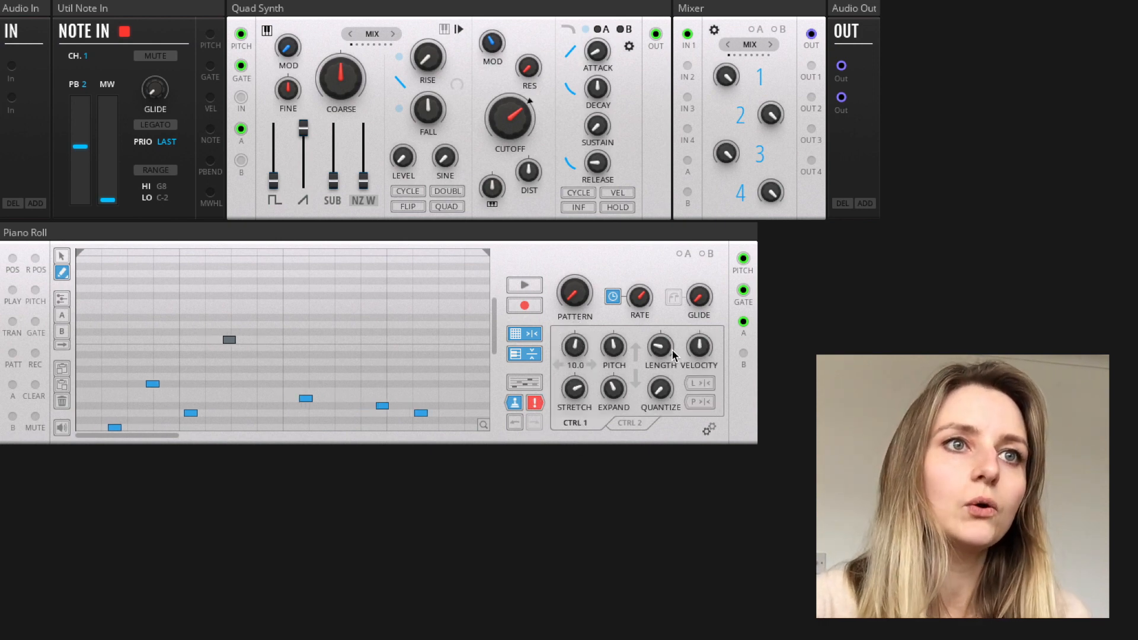
{"action": "left_click_drag", "start_coordinate": [662, 353], "coordinate": [674, 276]}
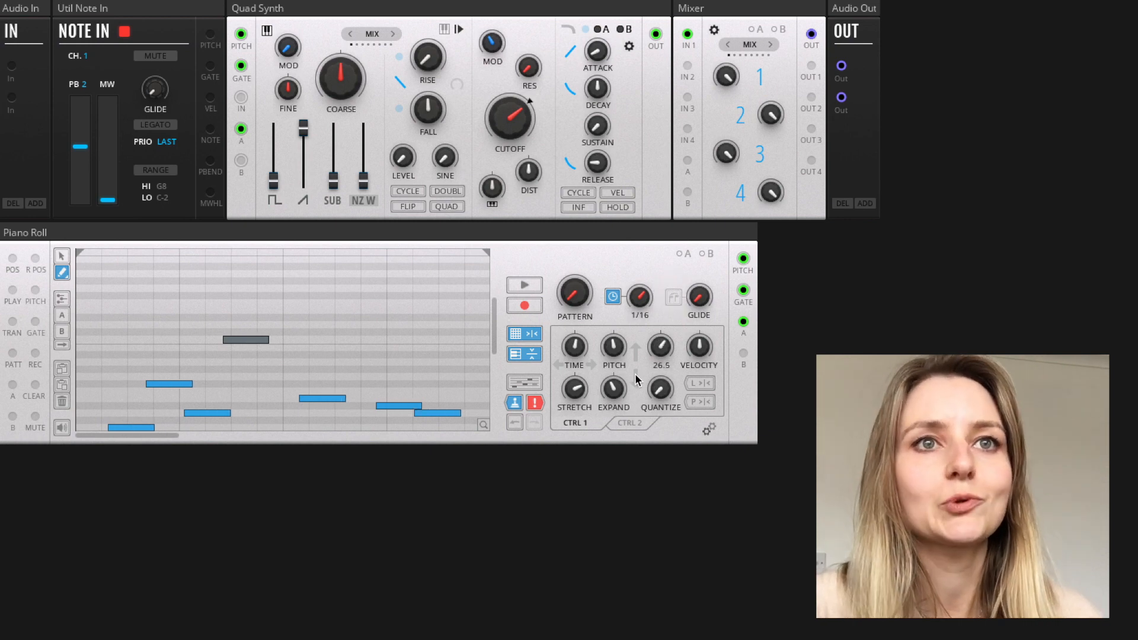
{"action": "left_click_drag", "start_coordinate": [614, 356], "coordinate": [610, 298]}
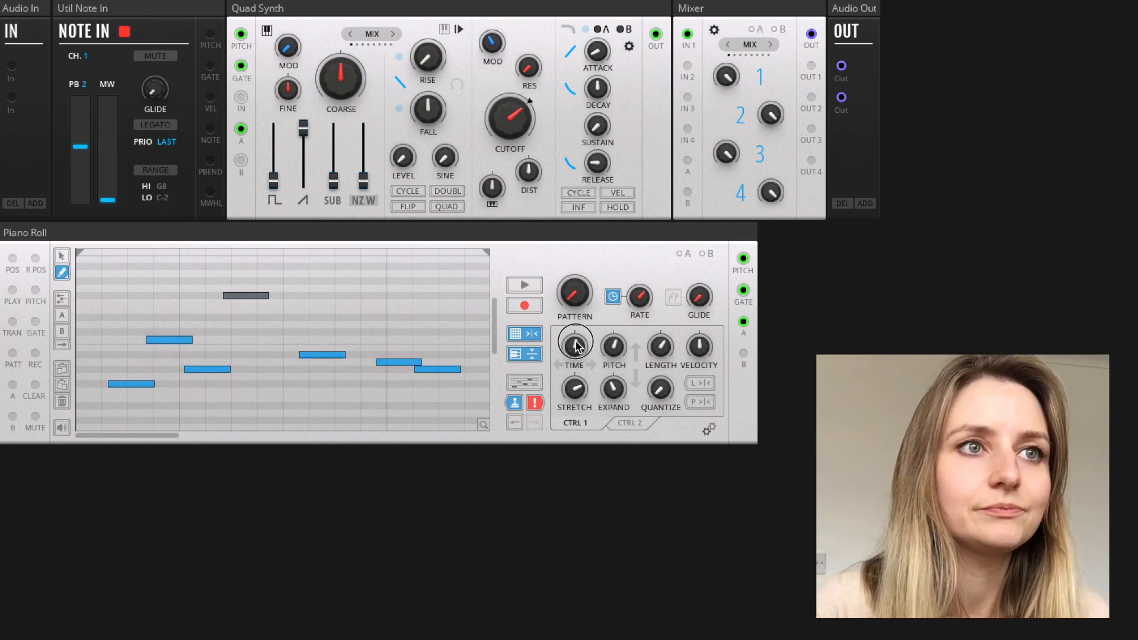
{"action": "left_click_drag", "start_coordinate": [575, 336], "coordinate": [575, 349]}
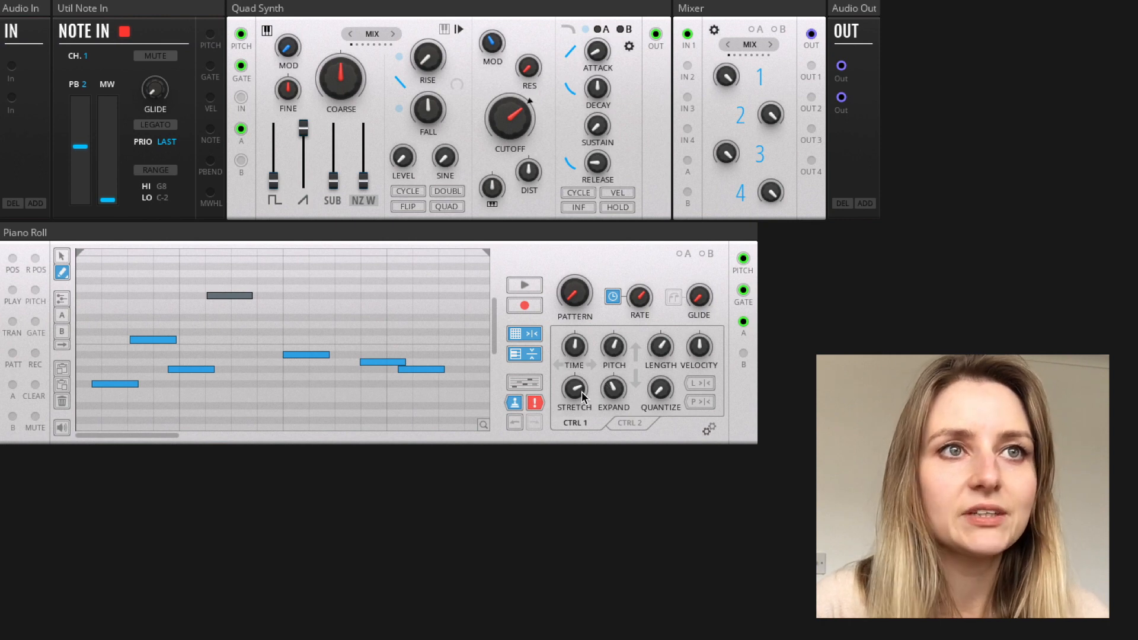
{"action": "left_click_drag", "start_coordinate": [580, 392], "coordinate": [614, 396]}
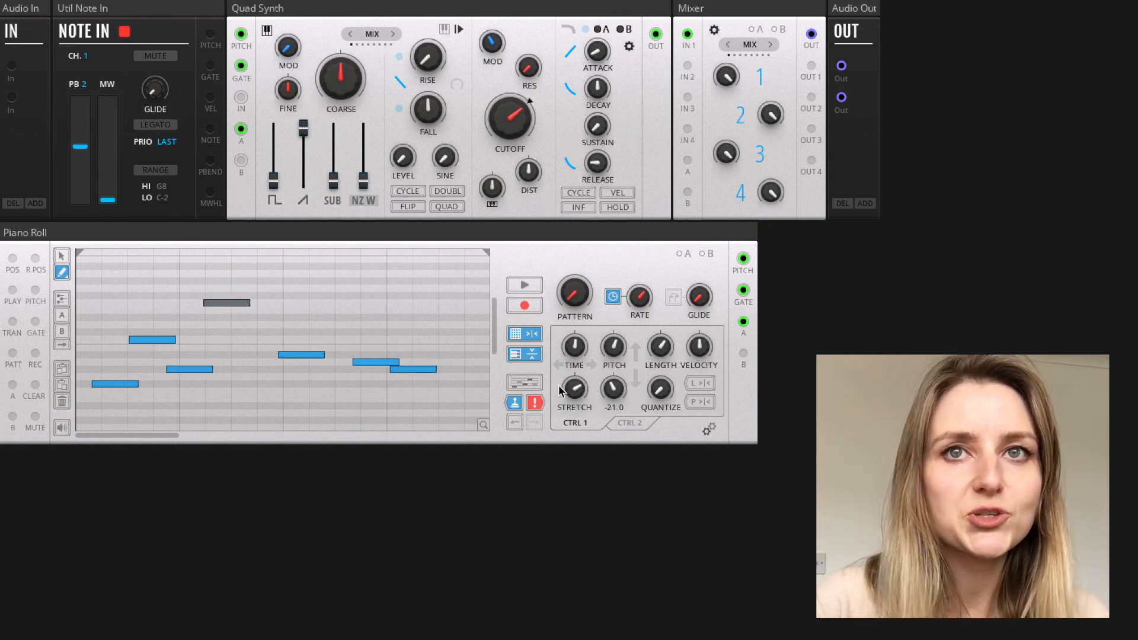
{"action": "left_click", "coordinate": [515, 403]}
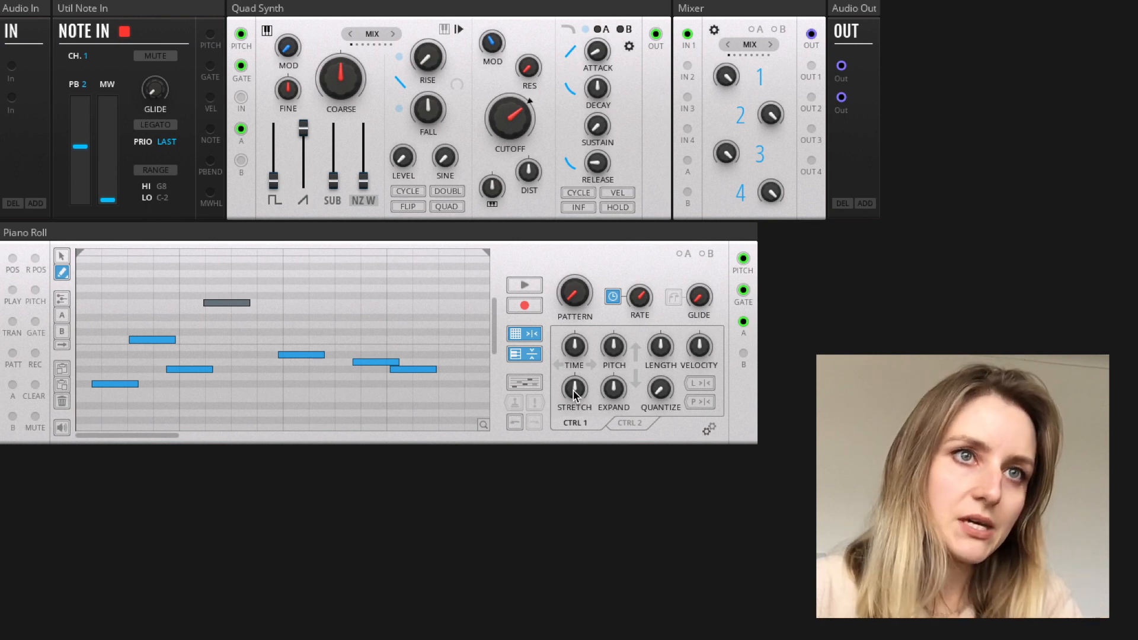
Step: Set stretch to 10.9, length to -53.1 and time to 2.0, and apply these transforms to the notes
{"action": "left_click_drag", "start_coordinate": [575, 394], "coordinate": [576, 379]}
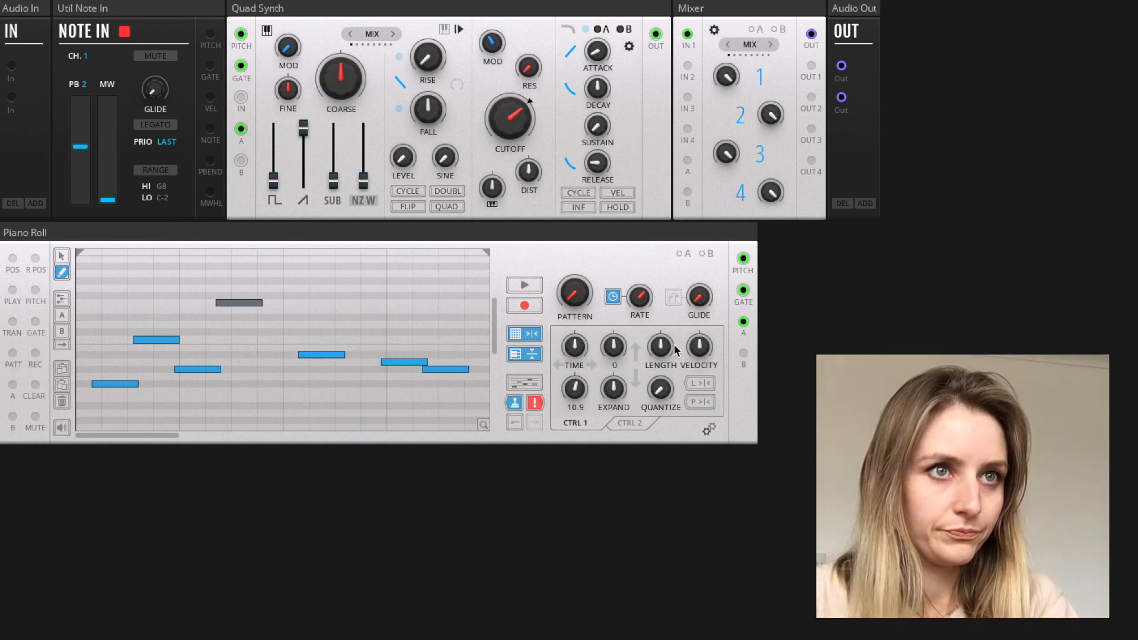
{"action": "left_click_drag", "start_coordinate": [664, 350], "coordinate": [656, 412]}
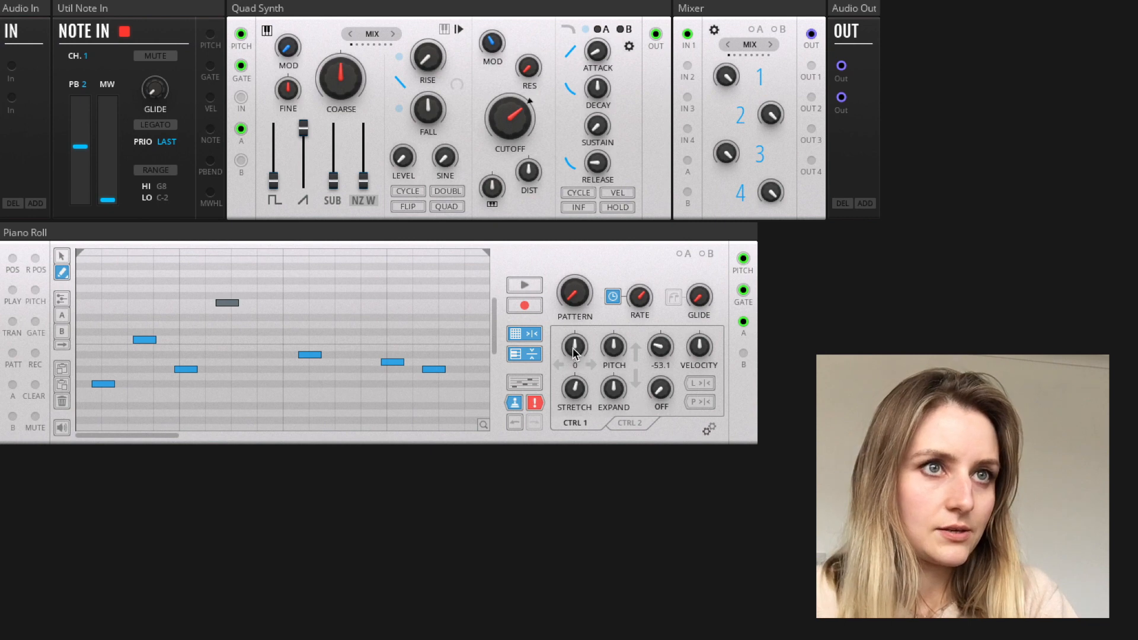
{"action": "left_click_drag", "start_coordinate": [574, 352], "coordinate": [575, 341]}
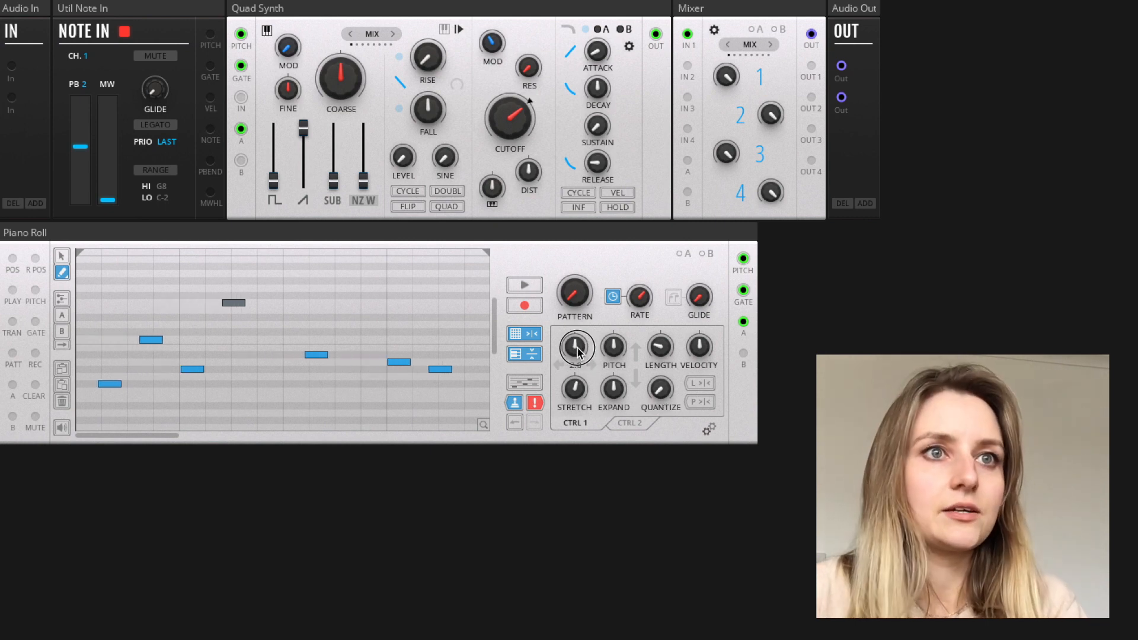
{"action": "left_click", "coordinate": [515, 402]}
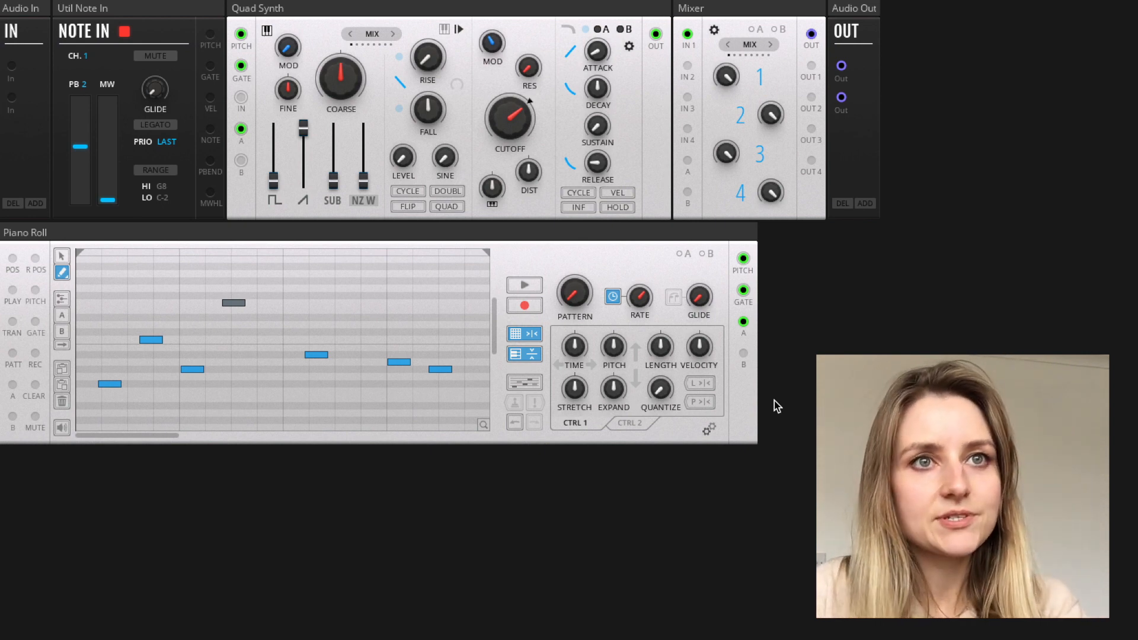
Step: Try a wider stretch with an earlier time shift and an expand of 41.4, discarding each set of transforms
{"action": "left_click_drag", "start_coordinate": [575, 393], "coordinate": [575, 370]}
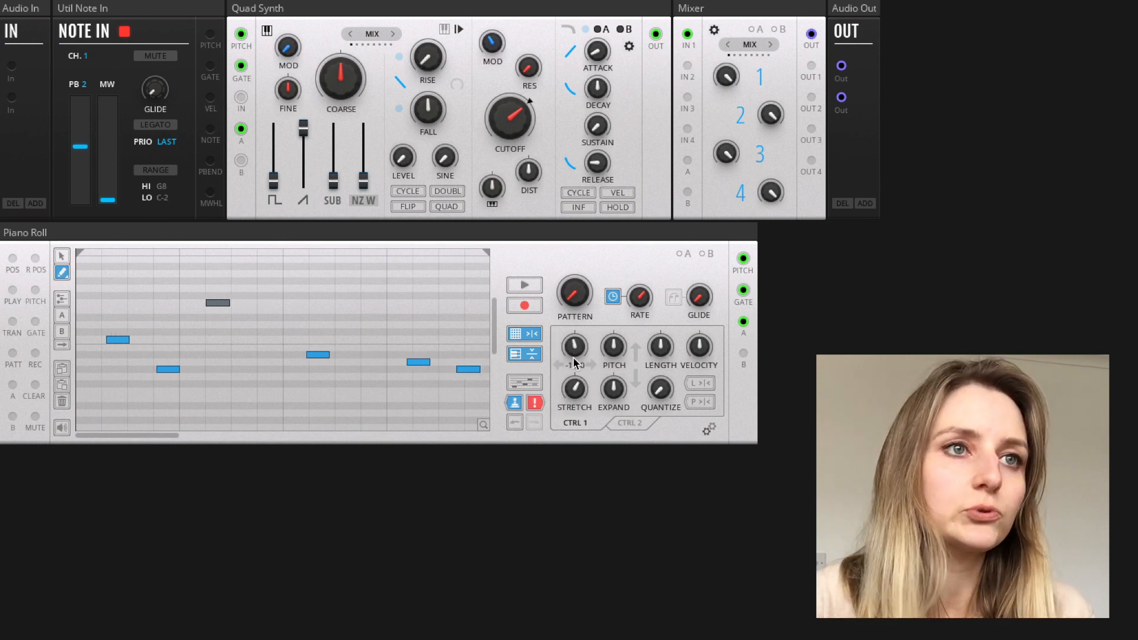
{"action": "left_click", "coordinate": [533, 404]}
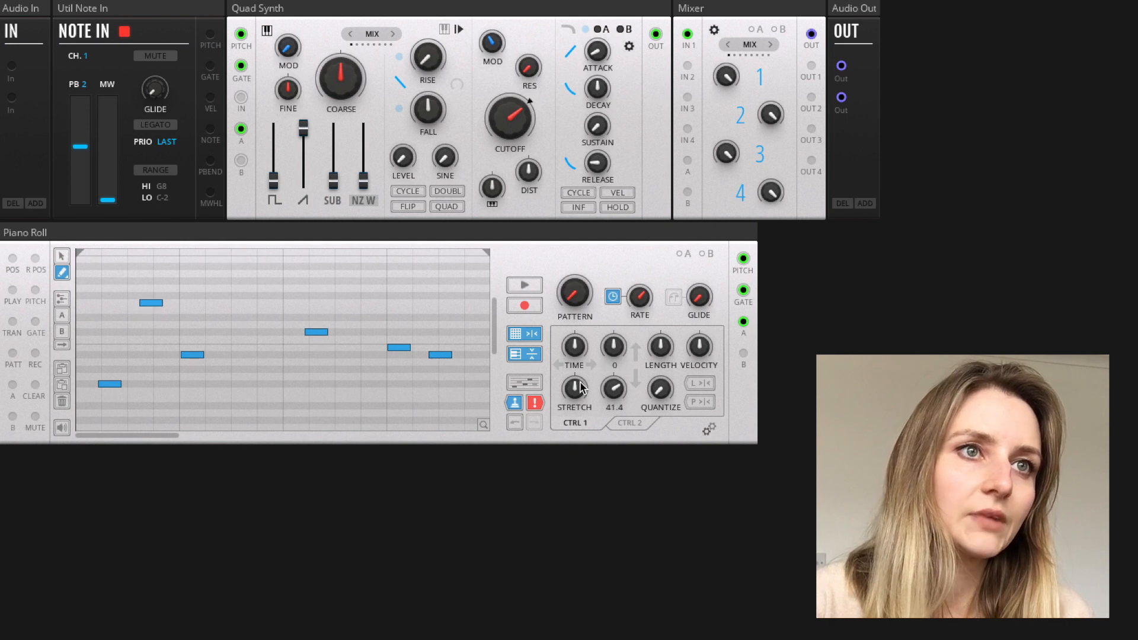
{"action": "left_click", "coordinate": [535, 402]}
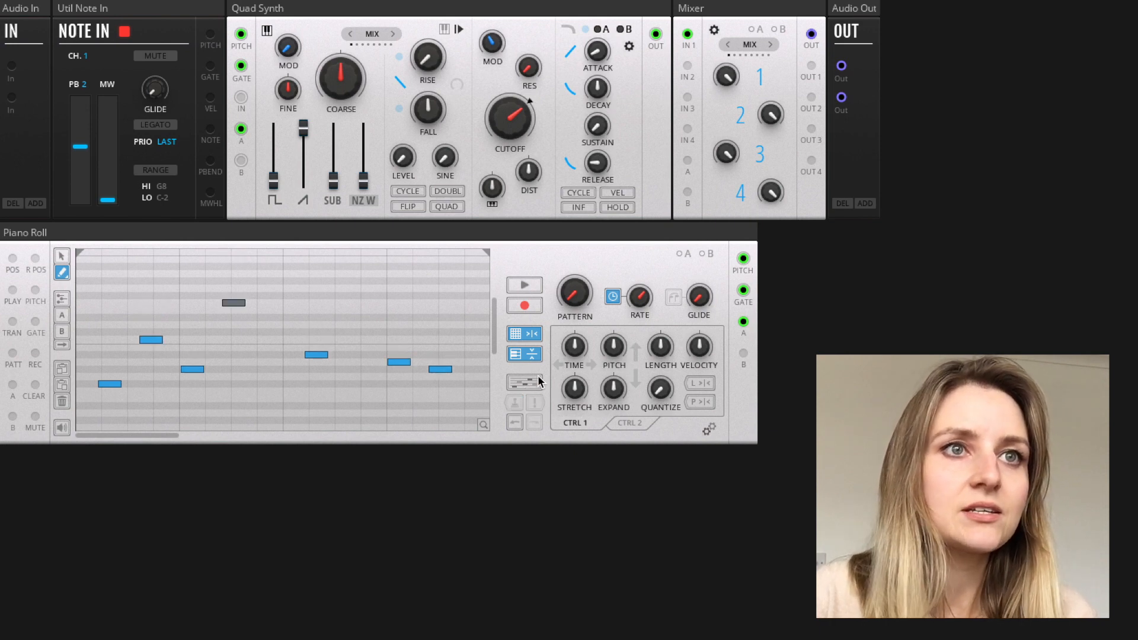
Step: Limit the transforms to selected notes and select the second, third and fourth notes of the pattern
{"action": "left_click", "coordinate": [527, 383]}
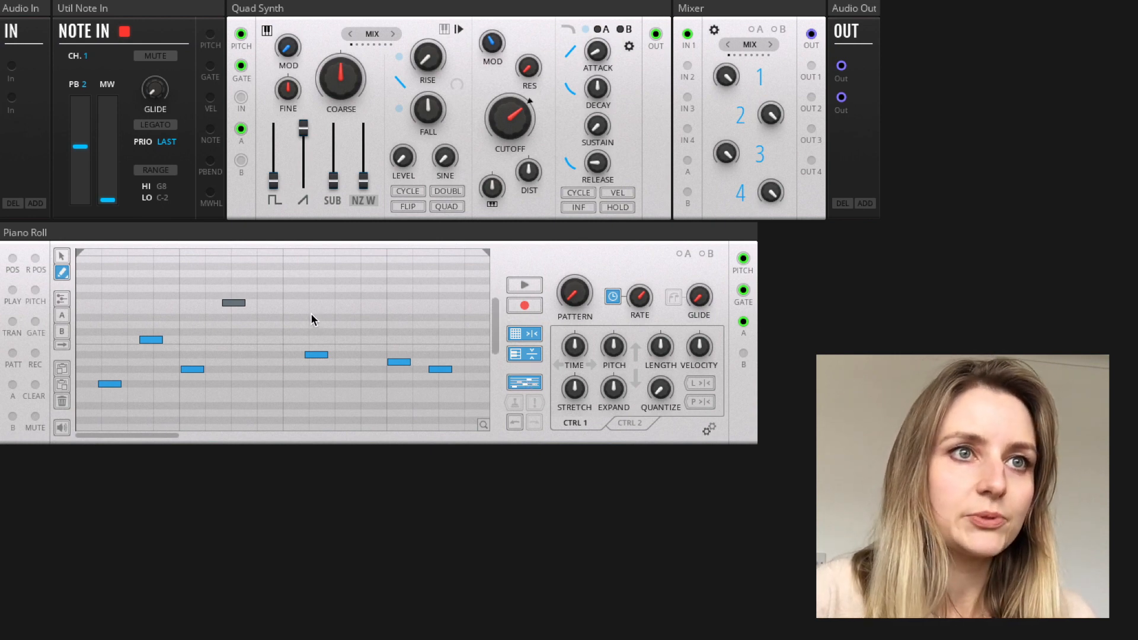
{"action": "left_click", "coordinate": [65, 257]}
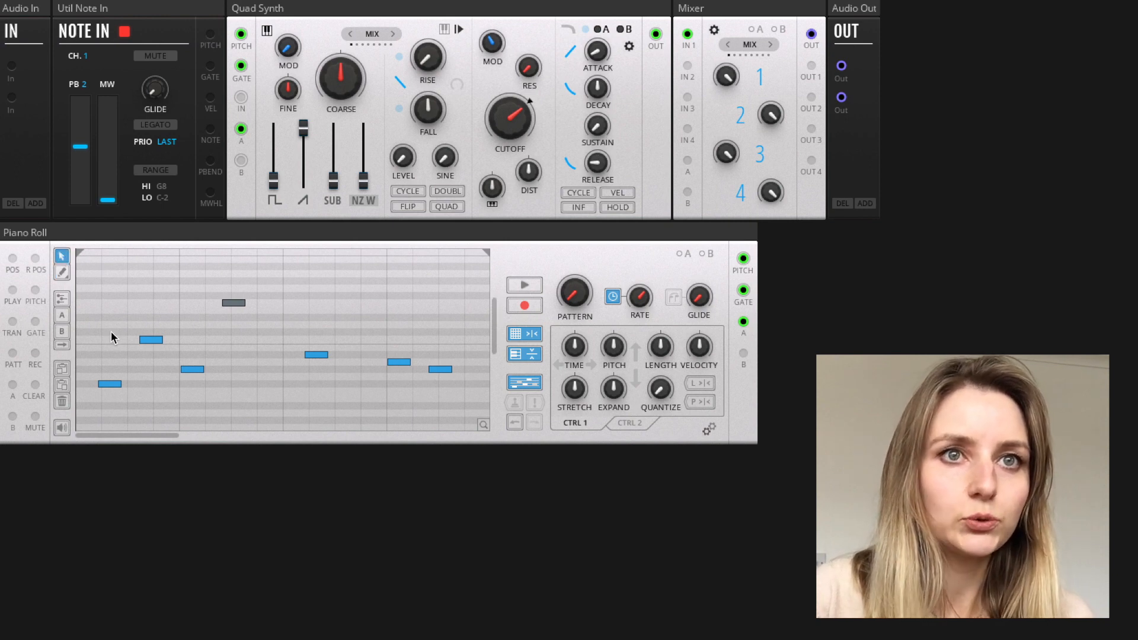
{"action": "left_click_drag", "start_coordinate": [144, 261], "coordinate": [248, 411]}
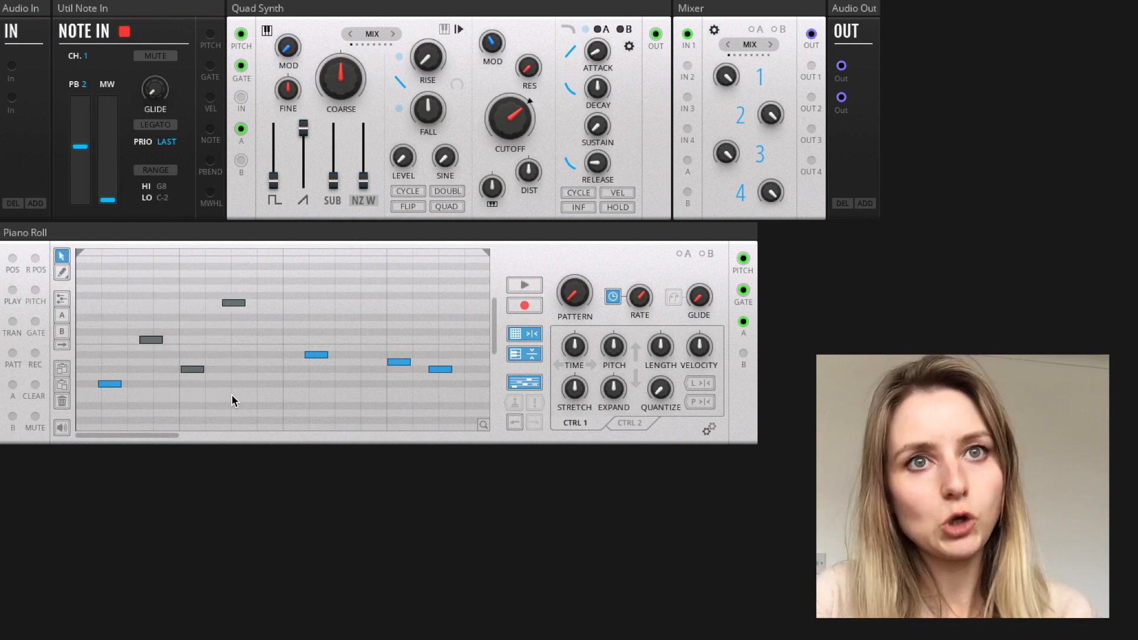
Step: Shift the selected notes by a time of 11.0, raise their pitch slightly, shorten and compress them, and apply the transforms
{"action": "left_click_drag", "start_coordinate": [613, 347], "coordinate": [571, 349]}
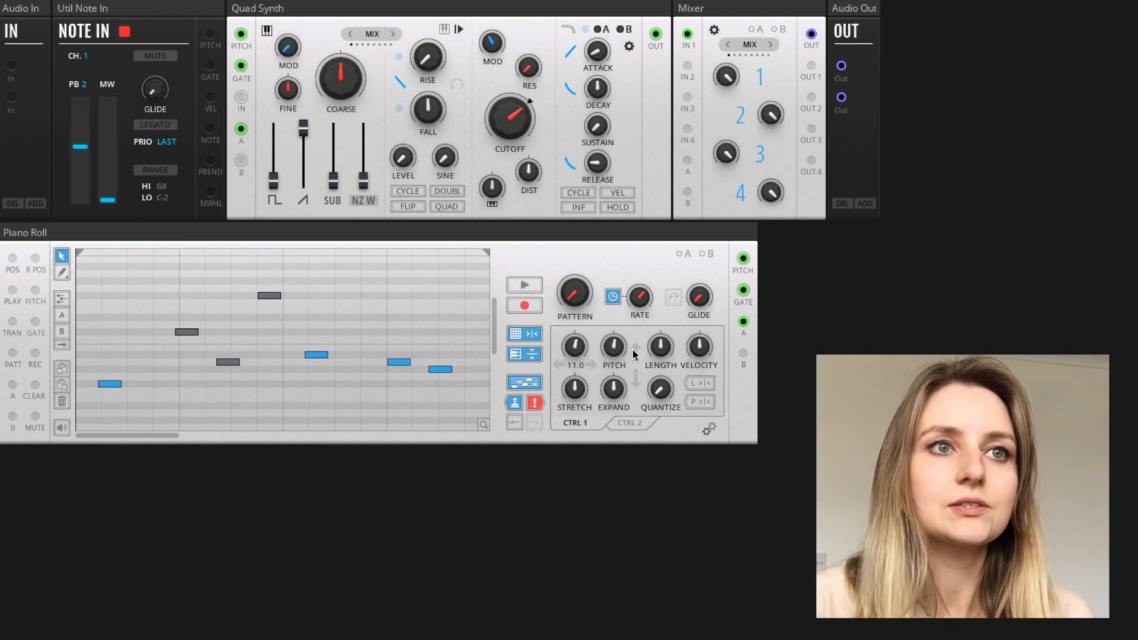
{"action": "left_click_drag", "start_coordinate": [659, 347], "coordinate": [575, 389]}
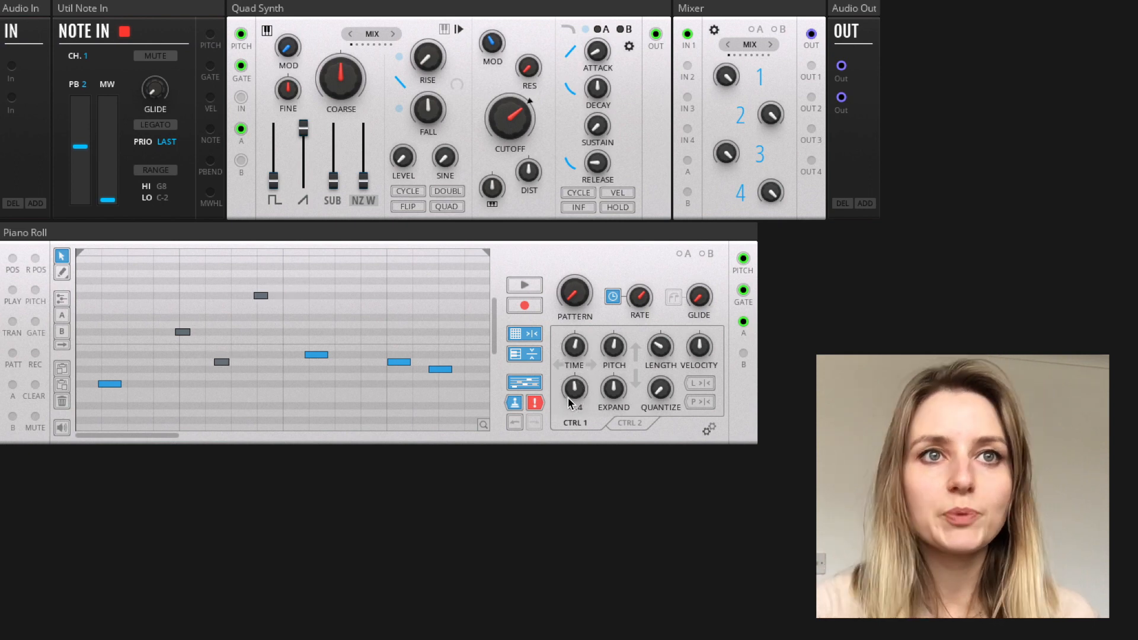
{"action": "left_click", "coordinate": [516, 405]}
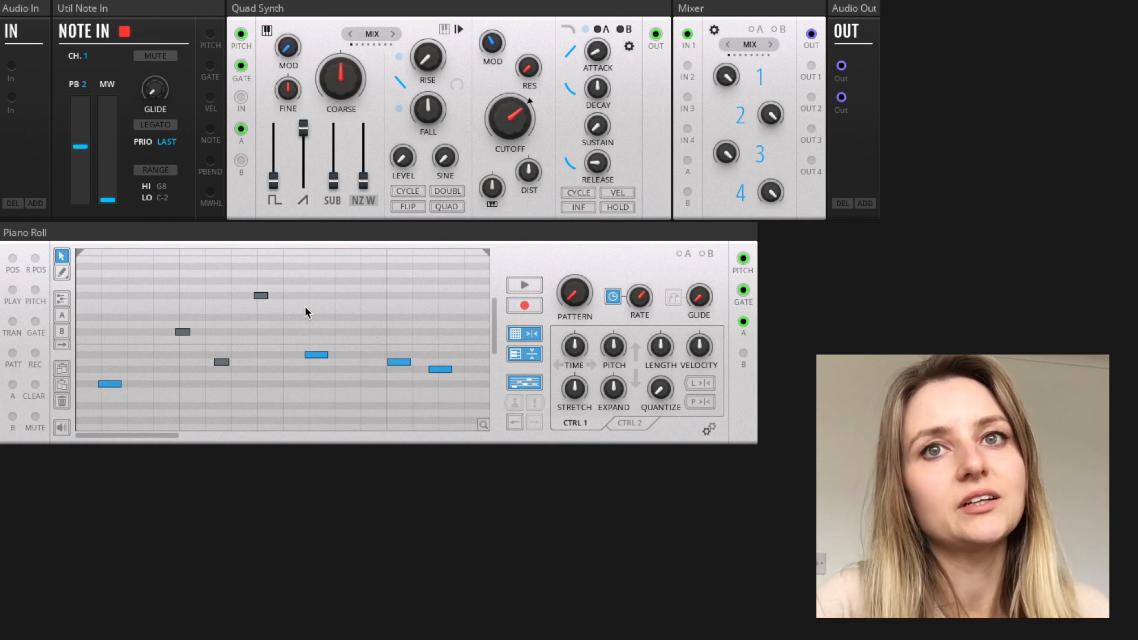
Step: Select the last three notes, raise their pitch, set length to 24.2 and expand to -100.0, and apply the transforms
{"action": "left_click_drag", "start_coordinate": [305, 305], "coordinate": [454, 419]}
{"action": "left_click_drag", "start_coordinate": [617, 356], "coordinate": [664, 322]}
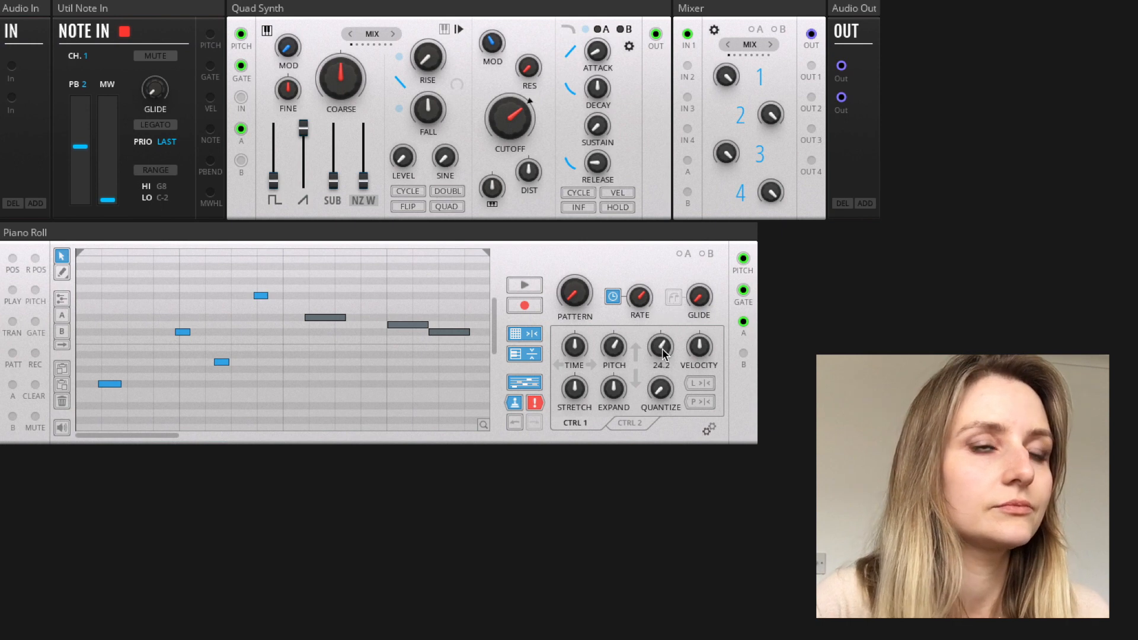
{"action": "left_click_drag", "start_coordinate": [614, 388], "coordinate": [569, 550]}
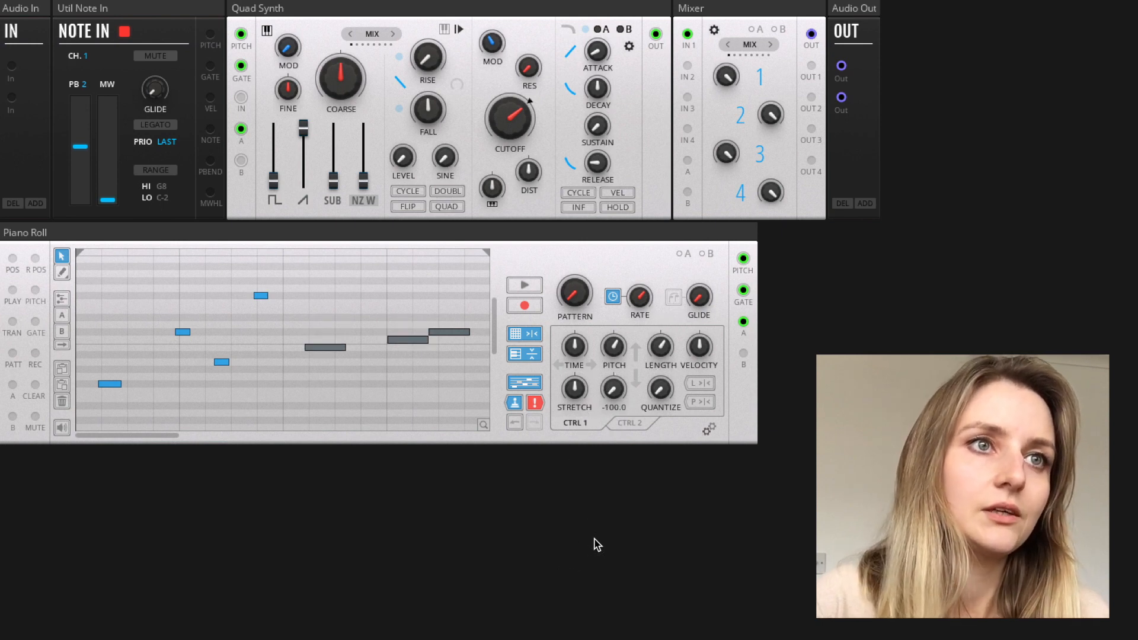
{"action": "left_click", "coordinate": [516, 406]}
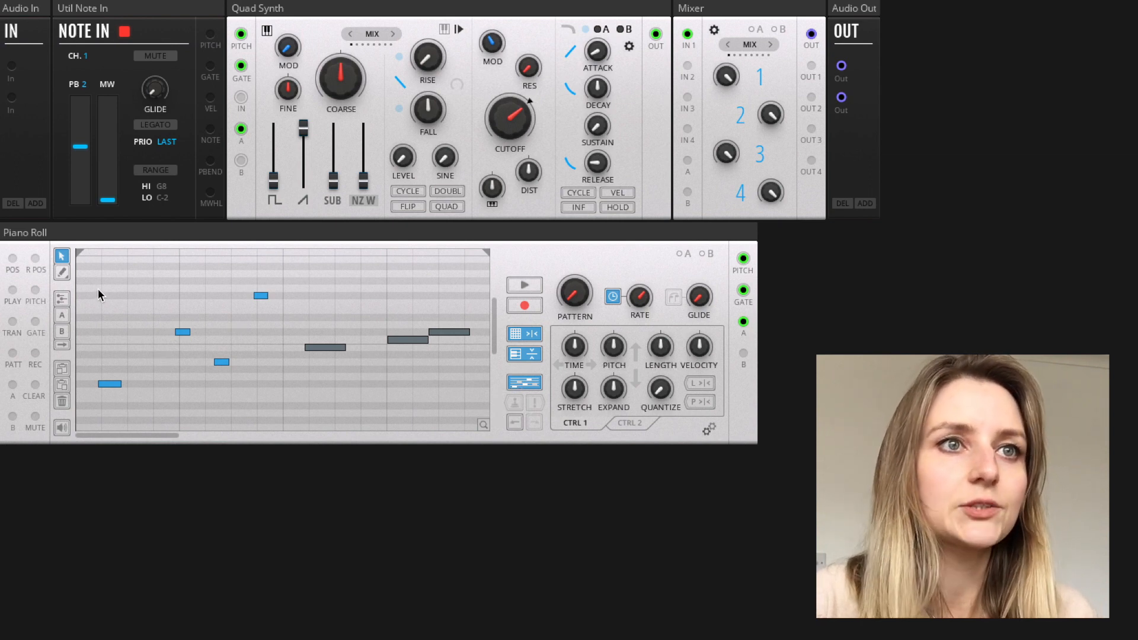
Step: Select the first three notes and try a time transform of 16.0 with a length of 10.1
{"action": "left_click_drag", "start_coordinate": [98, 287], "coordinate": [233, 413]}
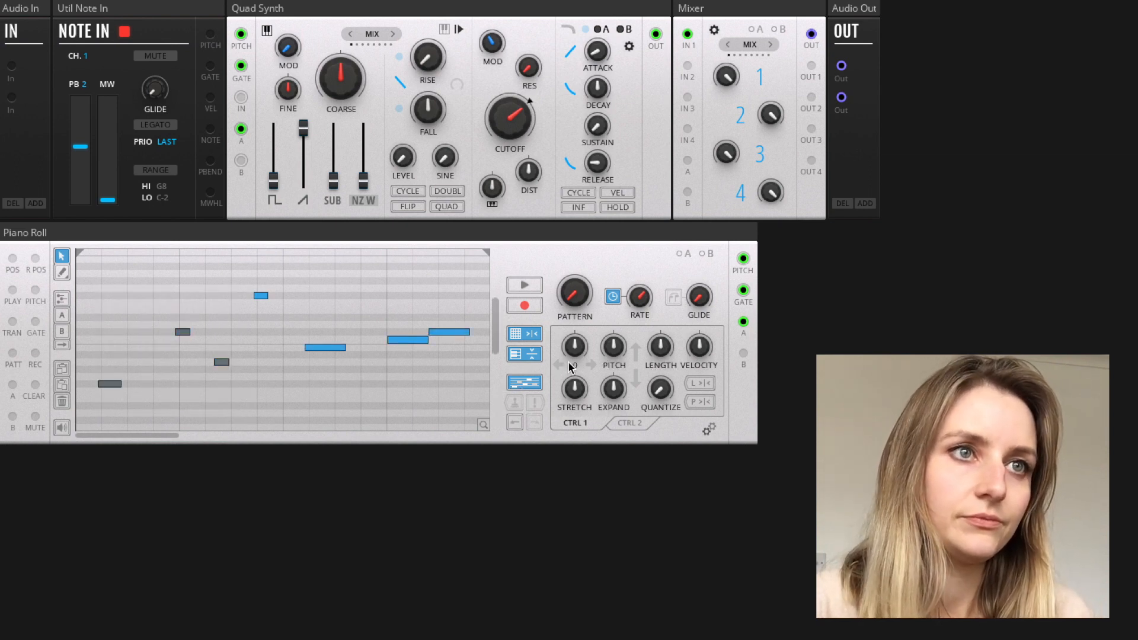
{"action": "left_click_drag", "start_coordinate": [575, 355], "coordinate": [573, 339]}
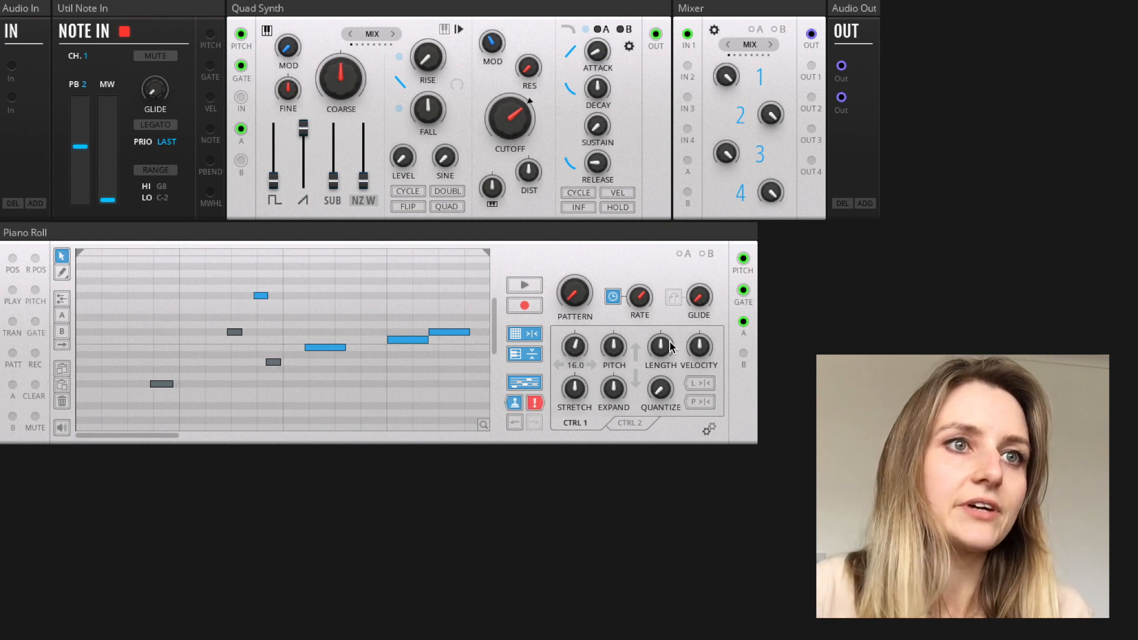
{"action": "left_click_drag", "start_coordinate": [670, 347], "coordinate": [668, 337]}
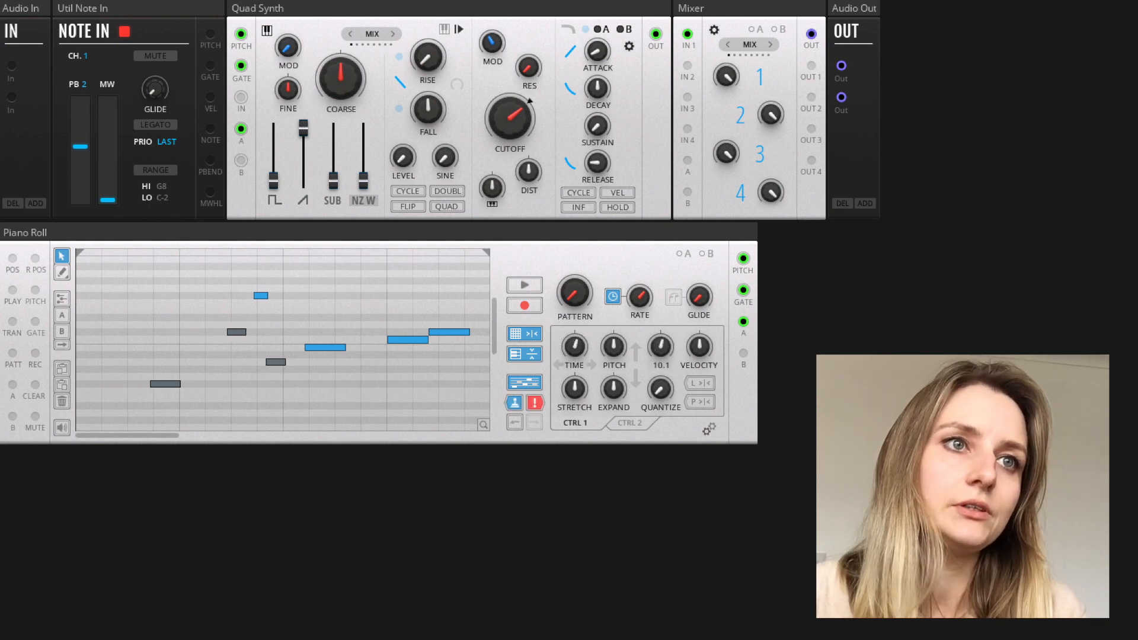
Step: Add a Bento Box LFO, patch its output into the Piano Roll's A modulation input, and adjust the pitch transform's A modulation amount
{"action": "right_click", "coordinate": [813, 355]}
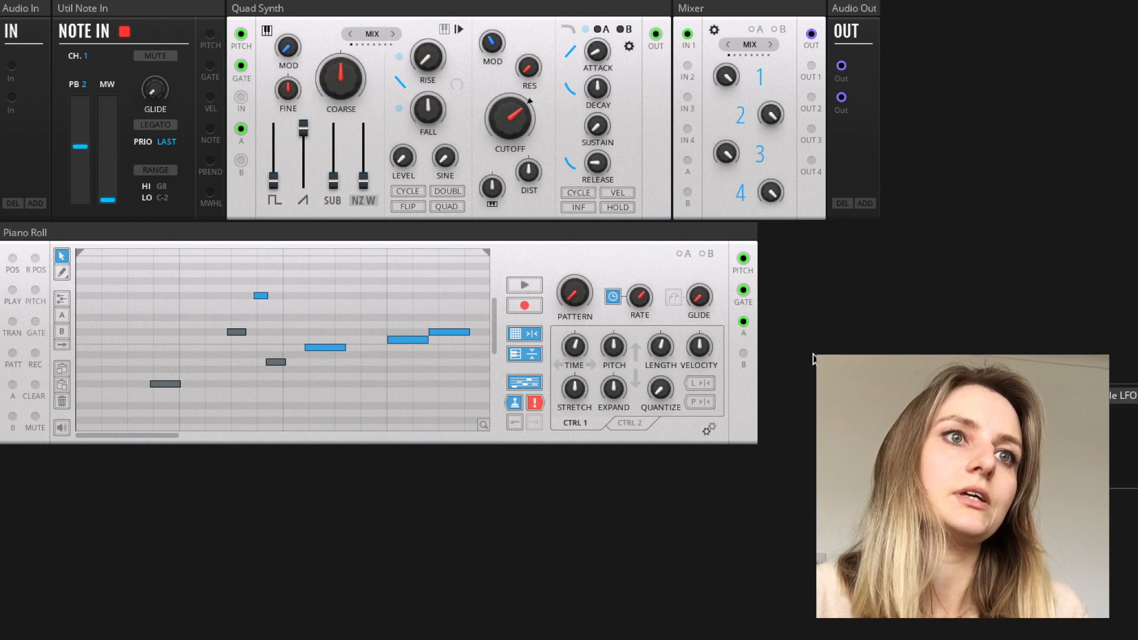
{"action": "left_click", "coordinate": [1079, 428]}
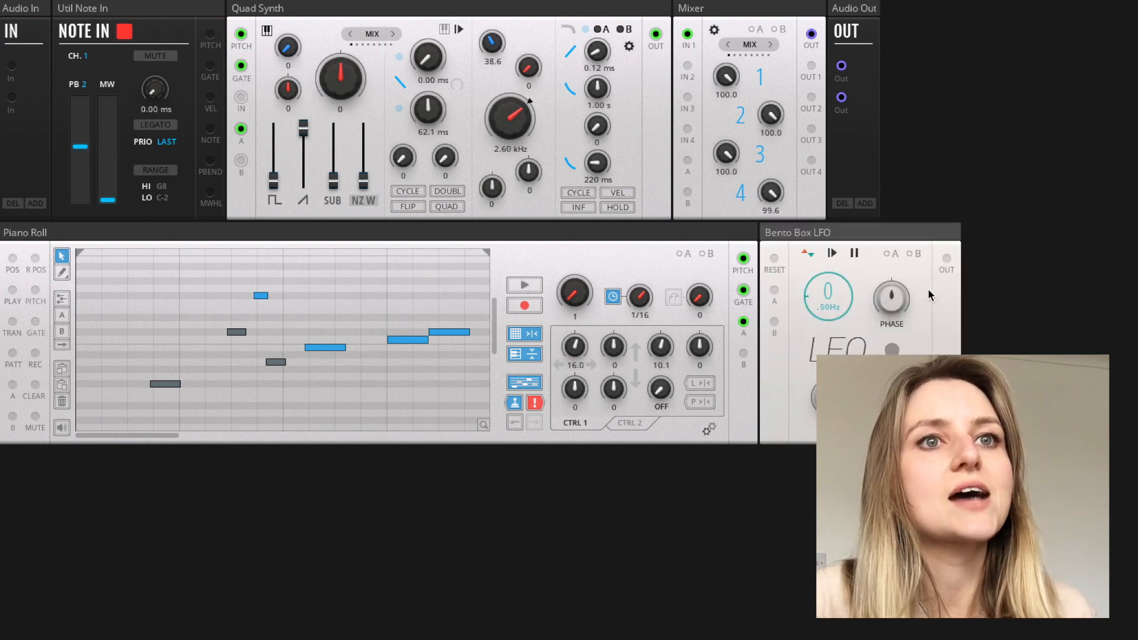
{"action": "left_click_drag", "start_coordinate": [946, 259], "coordinate": [12, 385]}
{"action": "left_click", "coordinate": [683, 253]}
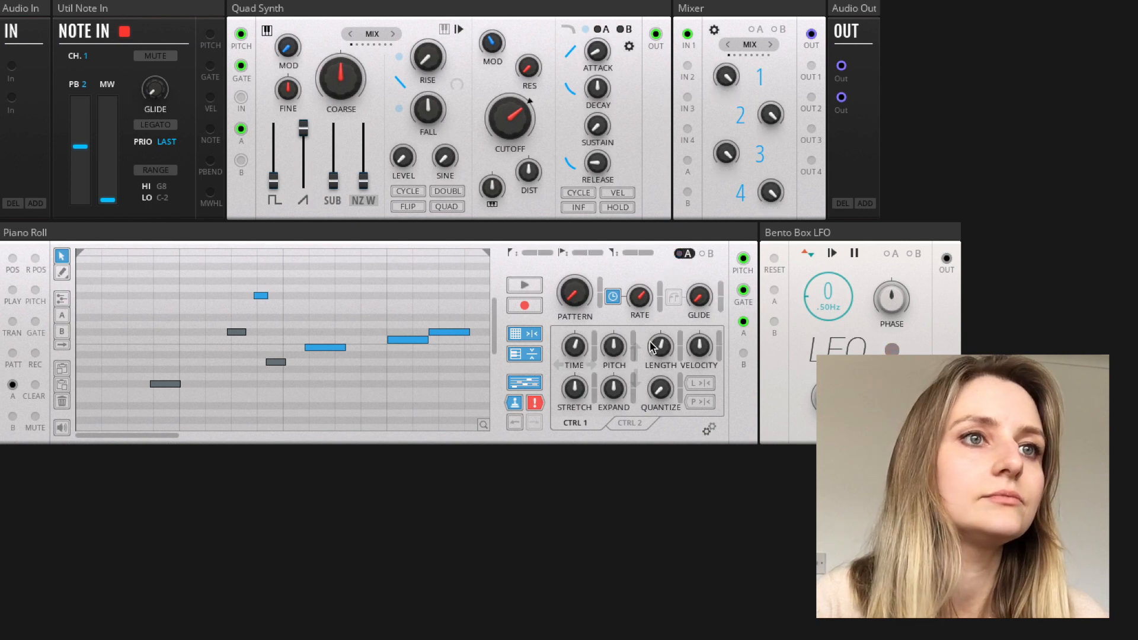
{"action": "left_click_drag", "start_coordinate": [633, 351], "coordinate": [633, 288]}
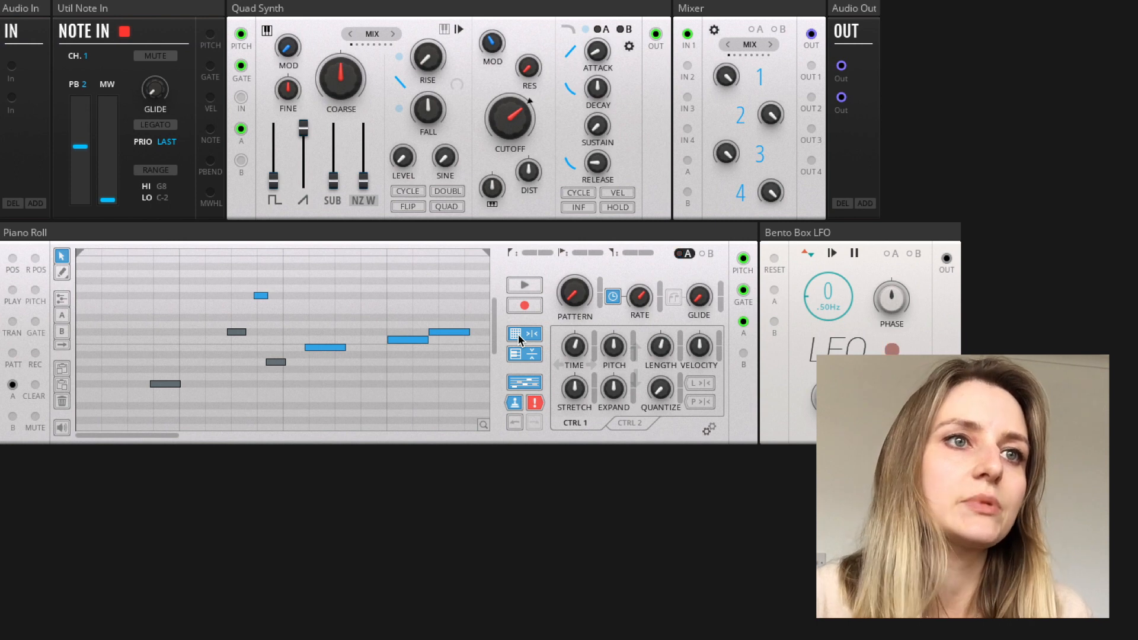
Step: Discard the pending note transforms and stop limiting transforms to selected notes
{"action": "left_click", "coordinate": [534, 404]}
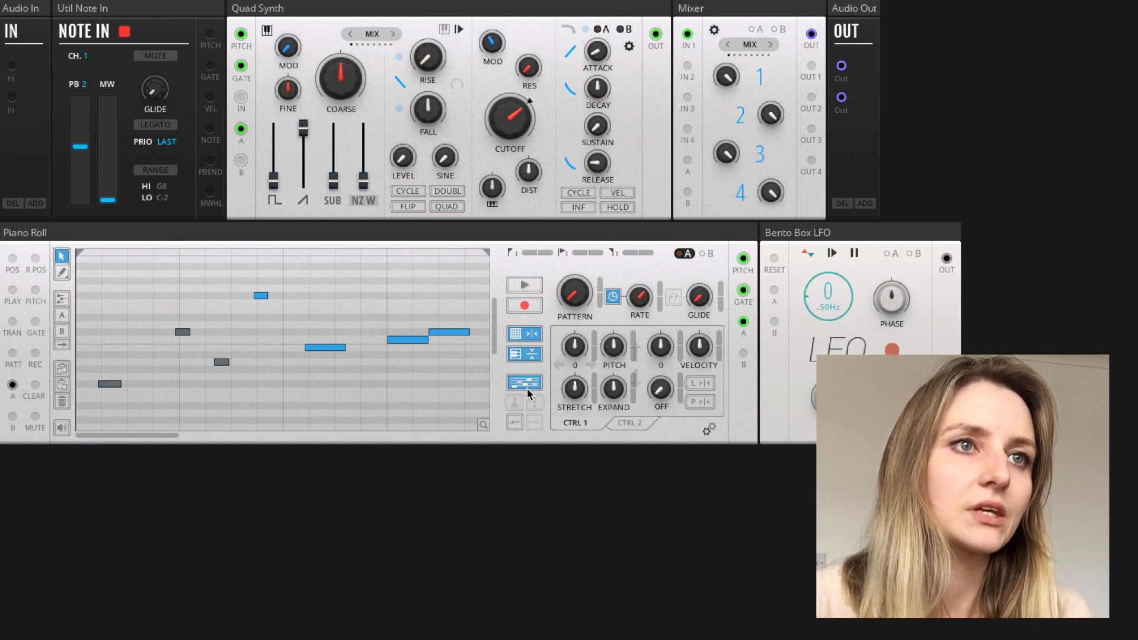
{"action": "left_click", "coordinate": [529, 386]}
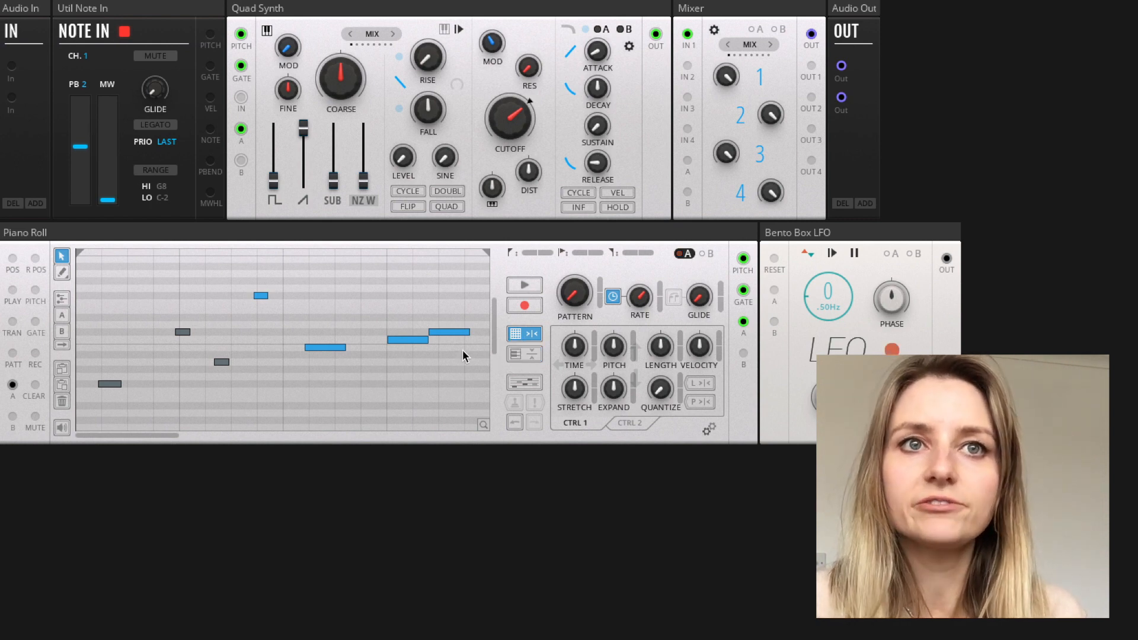
Step: With pitch snapping off, move the fifth and second notes slightly lower and the third and fourth notes slightly higher, between semitones
{"action": "left_click_drag", "start_coordinate": [321, 348], "coordinate": [319, 359]}
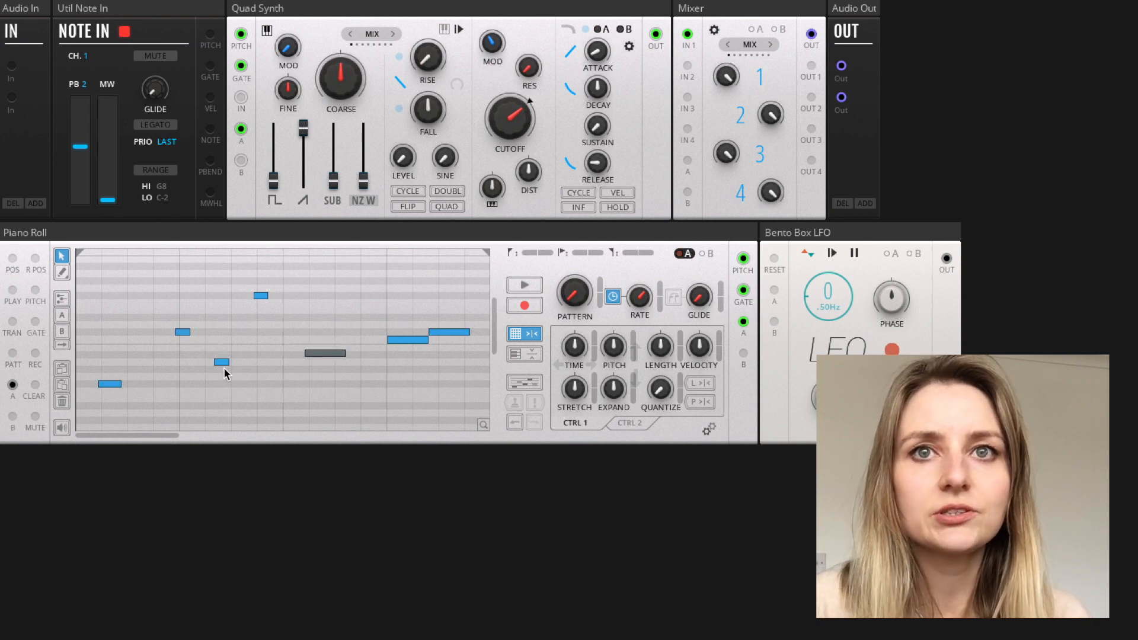
{"action": "left_click_drag", "start_coordinate": [221, 362], "coordinate": [184, 342]}
{"action": "left_click_drag", "start_coordinate": [261, 297], "coordinate": [262, 294]}
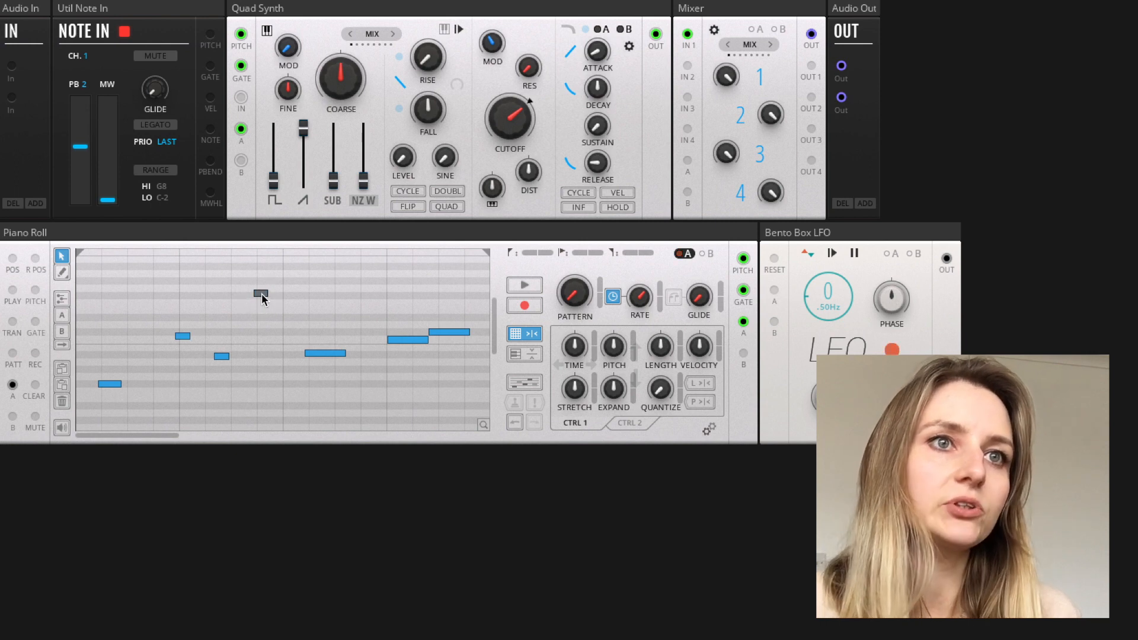
Step: Turn off time snapping, move the fifth and sixth notes freely a little earlier, and turn time snapping back on
{"action": "left_click", "coordinate": [519, 333]}
{"action": "left_click_drag", "start_coordinate": [403, 339], "coordinate": [308, 354]}
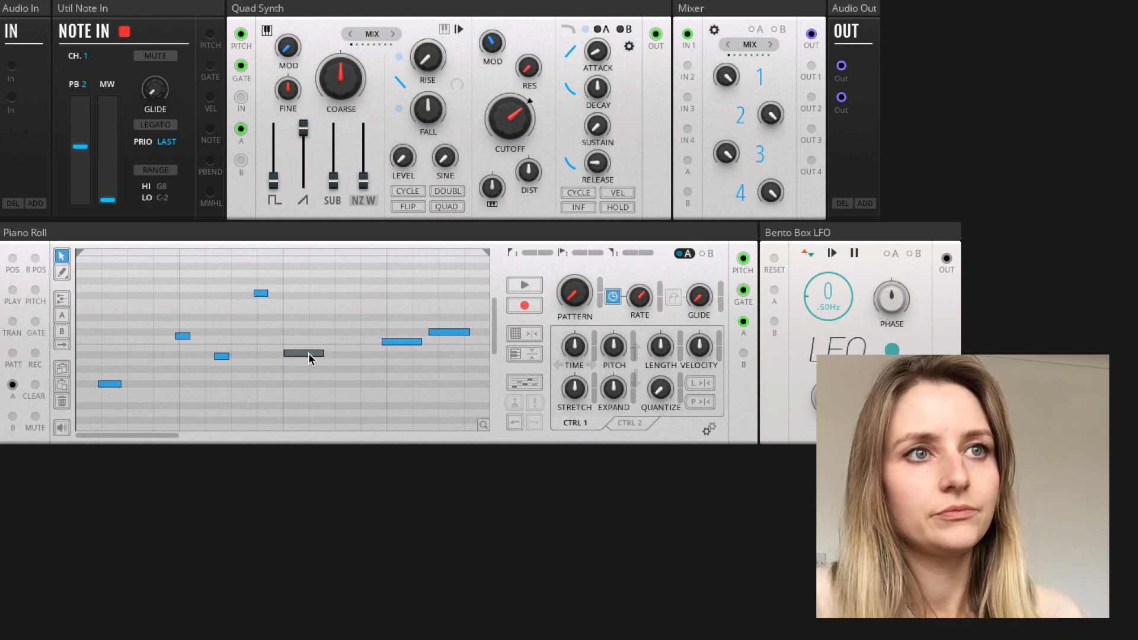
{"action": "left_click", "coordinate": [517, 333]}
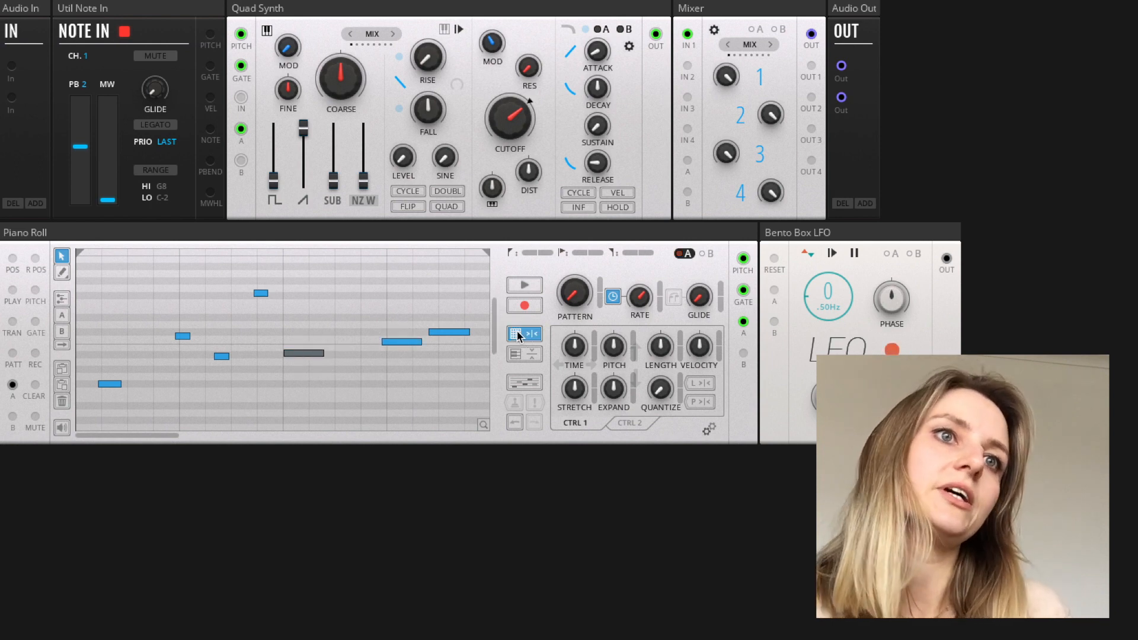
{"action": "mouse_move", "coordinate": [405, 342]}
{"action": "left_mouse_down"}
{"action": "mouse_move", "coordinate": [323, 343]}
{"action": "mouse_move", "coordinate": [396, 344]}
{"action": "left_mouse_up"}
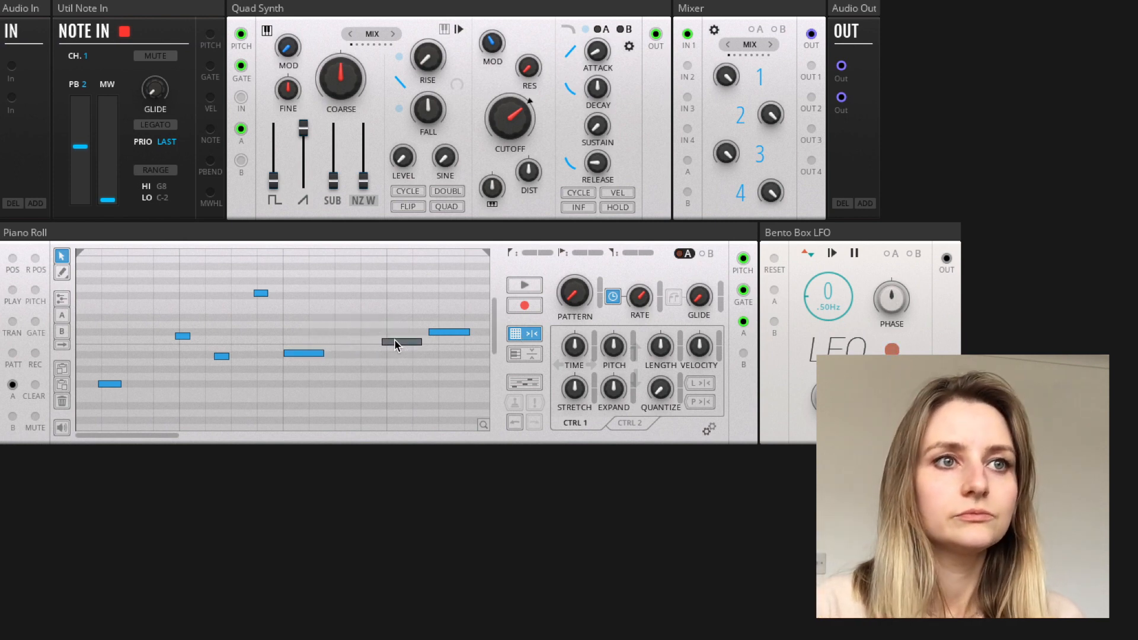
Step: Change the time grid division to 5, move the last note earlier along it, and return the grid to its previous division
{"action": "left_click", "coordinate": [522, 332]}
{"action": "left_click_drag", "start_coordinate": [521, 325], "coordinate": [516, 257]}
{"action": "left_click_drag", "start_coordinate": [443, 332], "coordinate": [358, 329]}
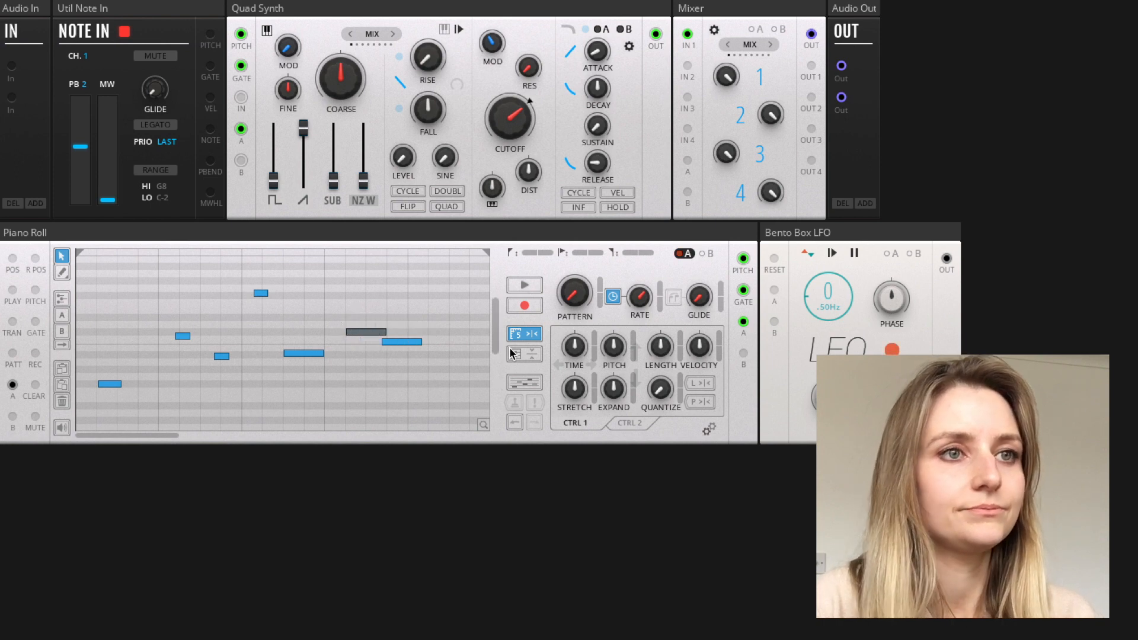
{"action": "left_click_drag", "start_coordinate": [519, 335], "coordinate": [508, 457]}
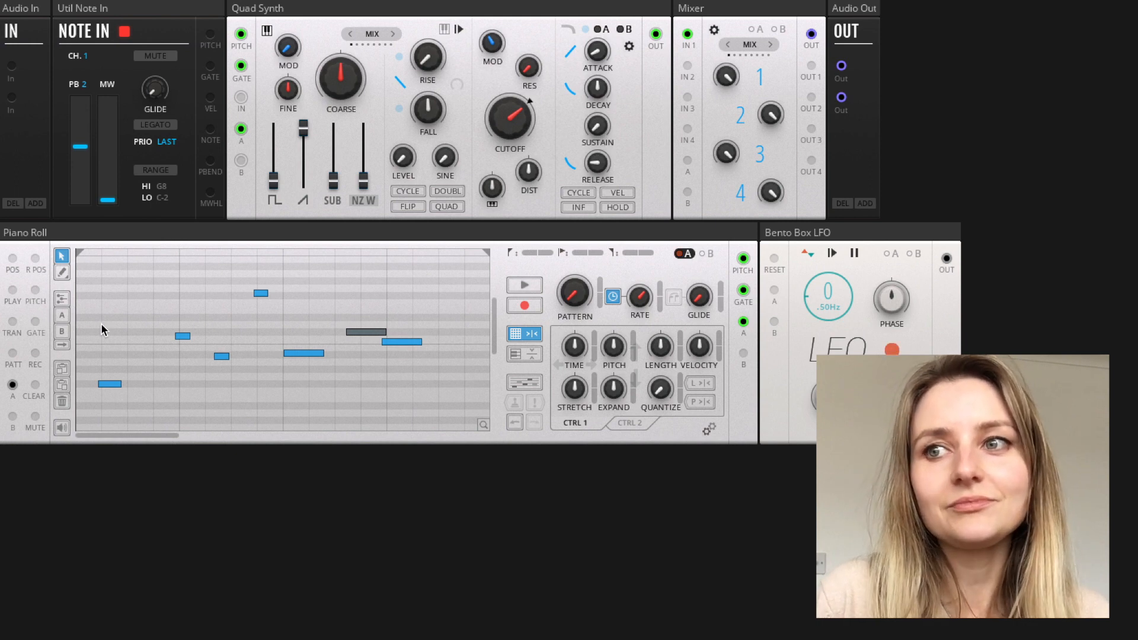
Step: Look over the Piano Roll's settings page and return to the main controls
{"action": "left_click", "coordinate": [709, 429]}
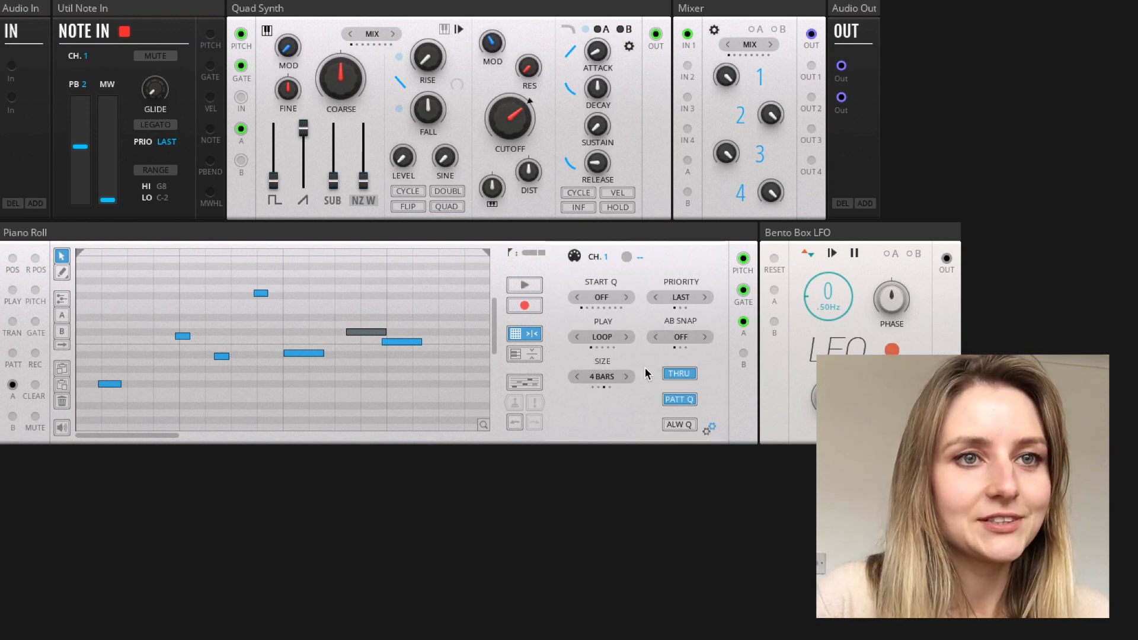
{"action": "left_click", "coordinate": [710, 430]}
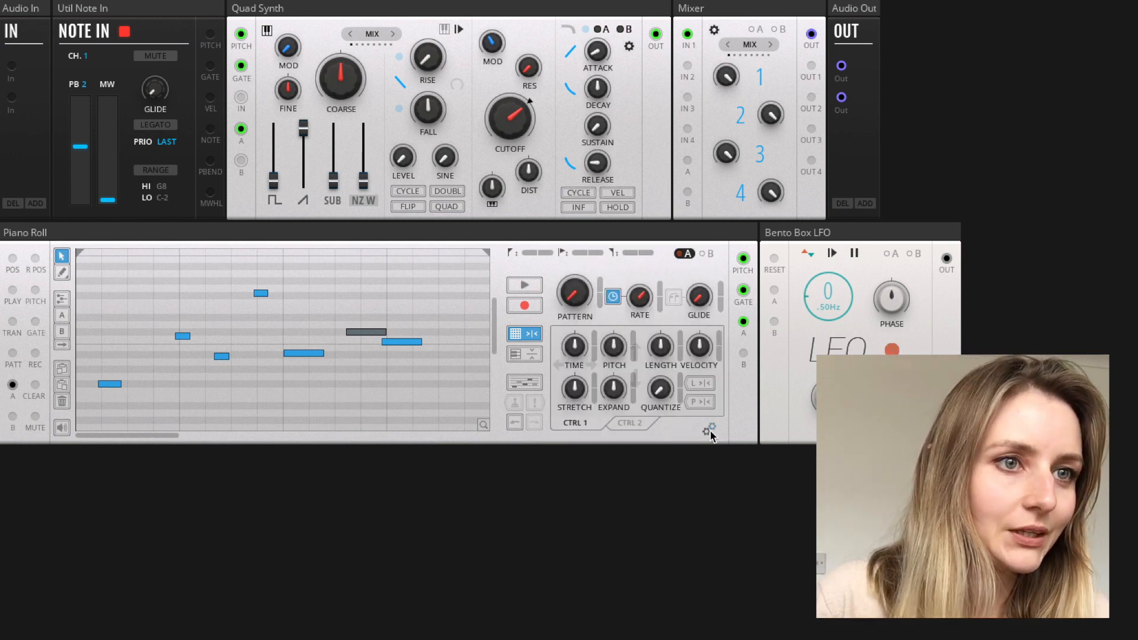